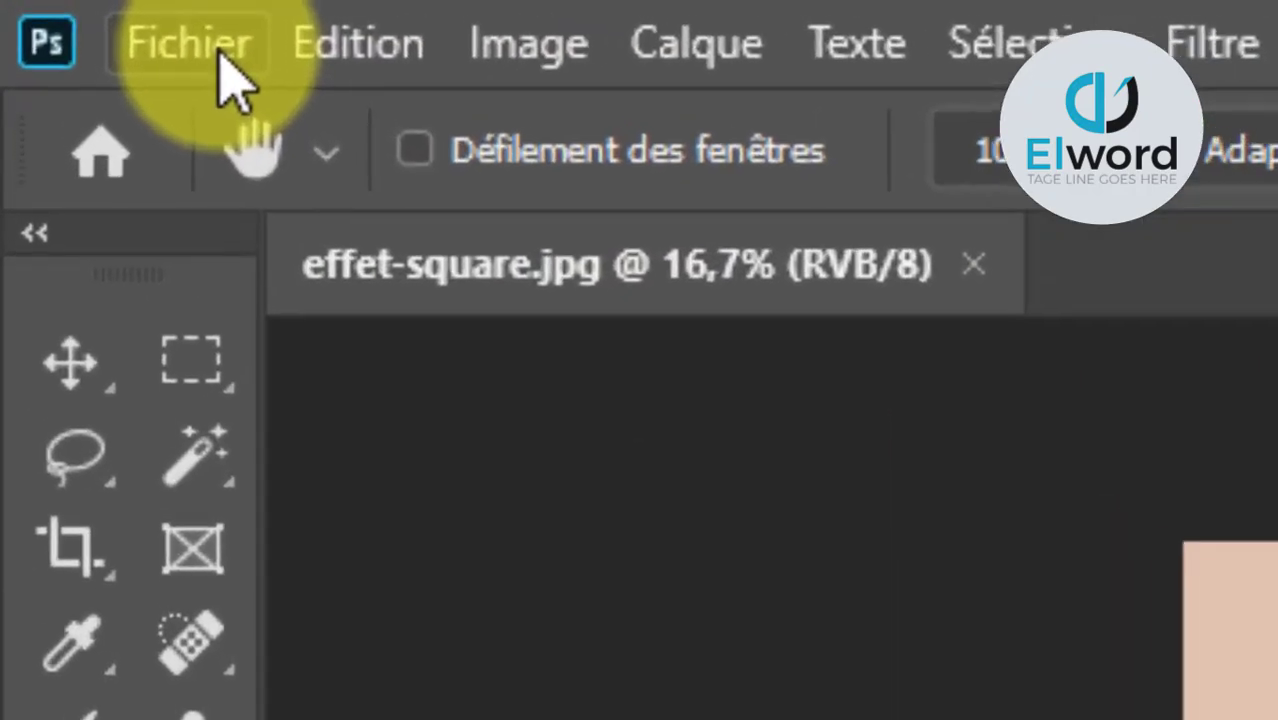
Create a new white 200 × 200 px document at 300 ppi.
{"action": "left_click", "coordinate": [55, 12]}
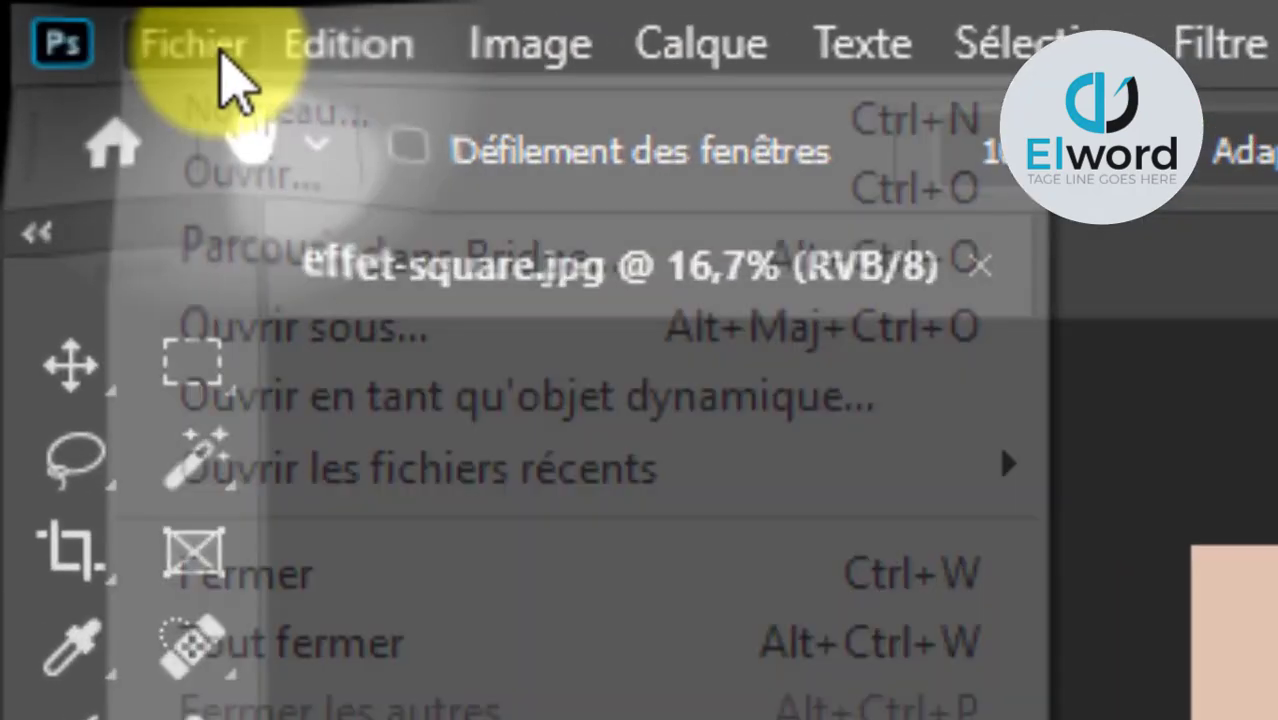
{"action": "left_click", "coordinate": [285, 120]}
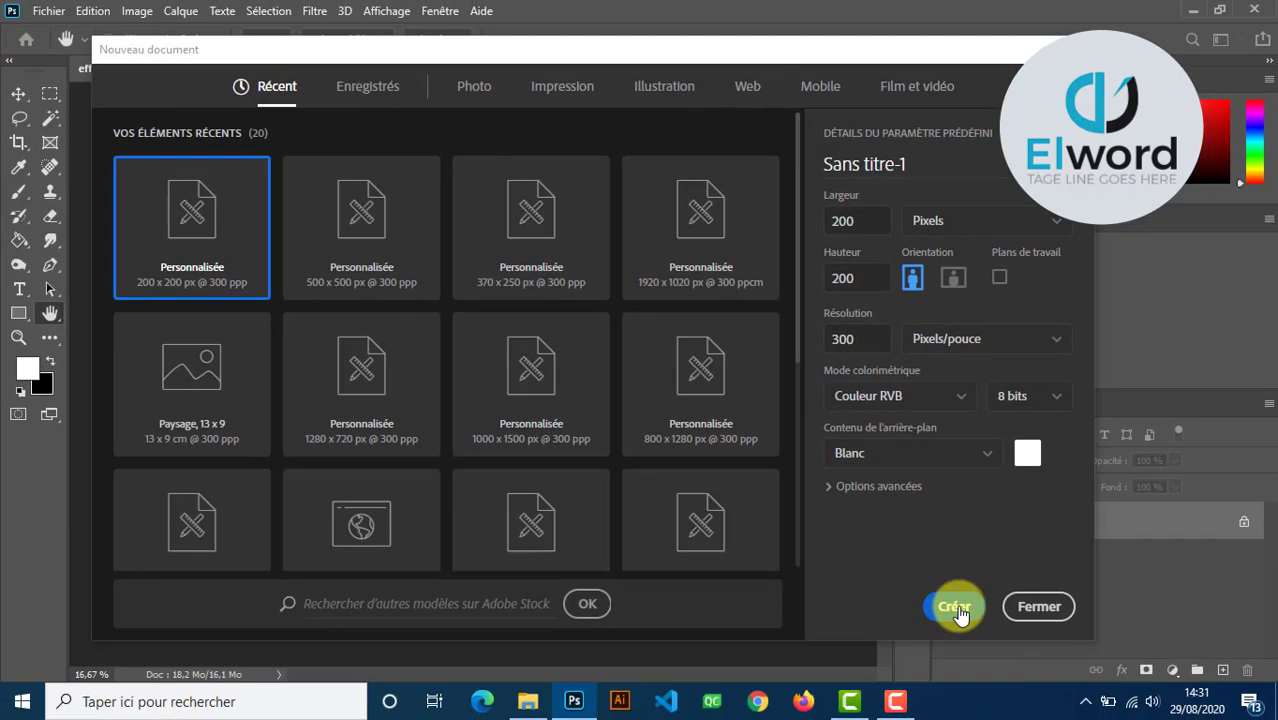
{"action": "left_click", "coordinate": [958, 603]}
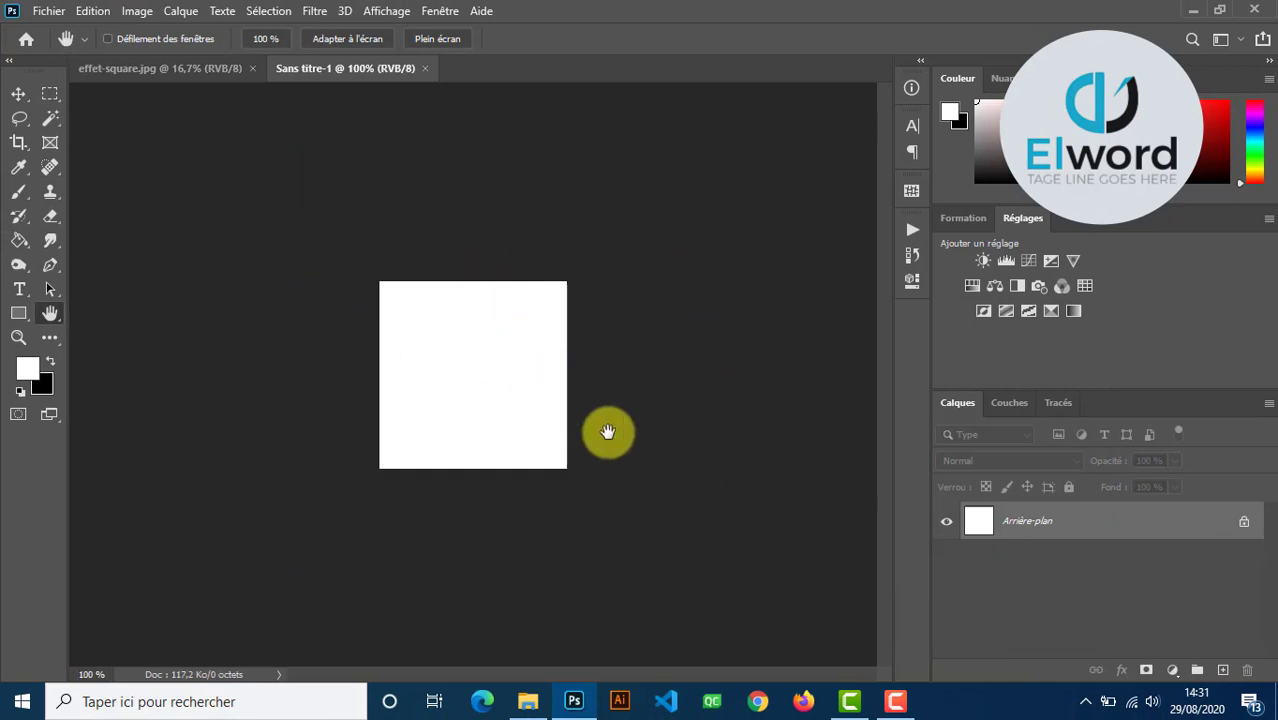
Unlock the background as Calque 0 and give it a 4 px black inside stroke.
{"action": "left_click", "coordinate": [1243, 527]}
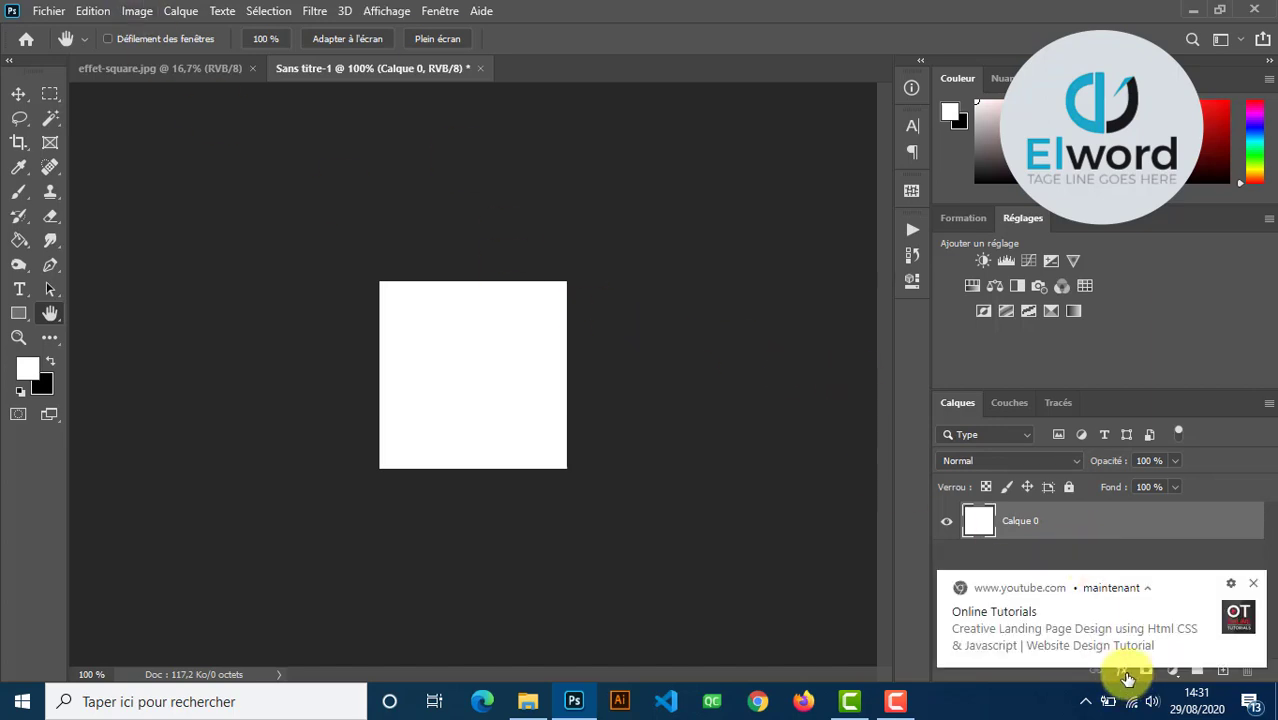
{"action": "left_click", "coordinate": [1255, 586]}
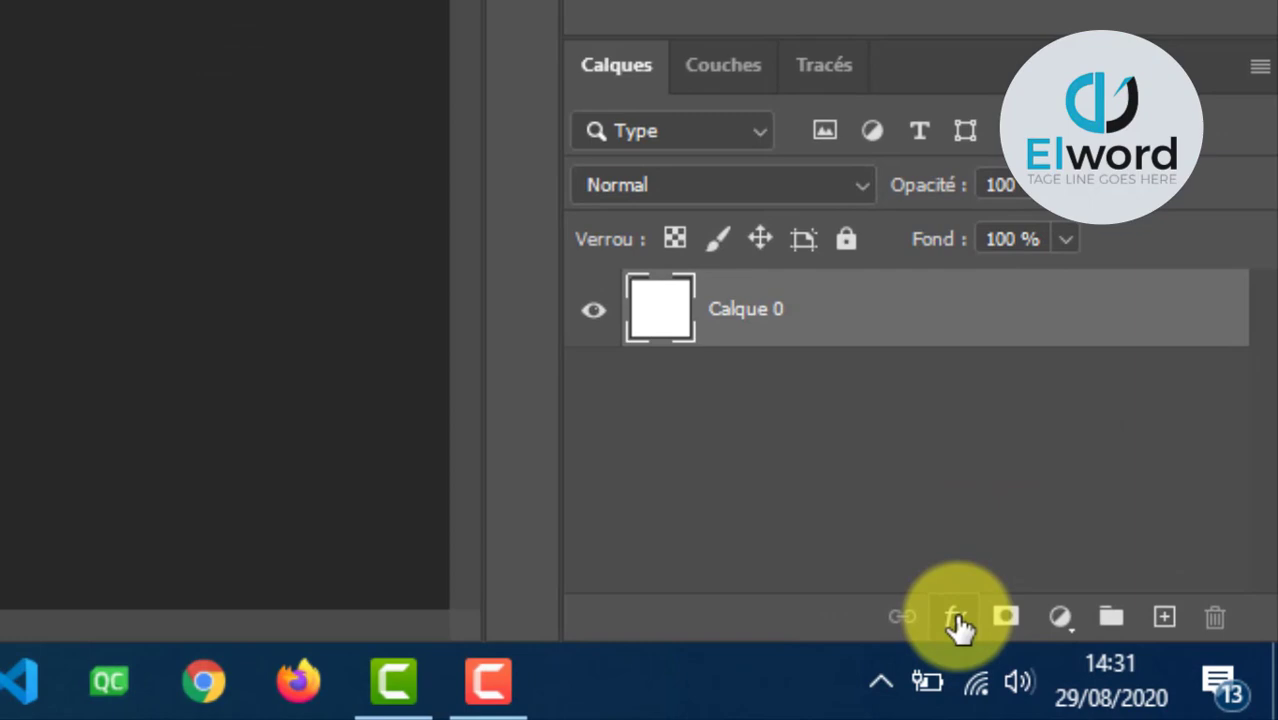
{"action": "left_click", "coordinate": [958, 622]}
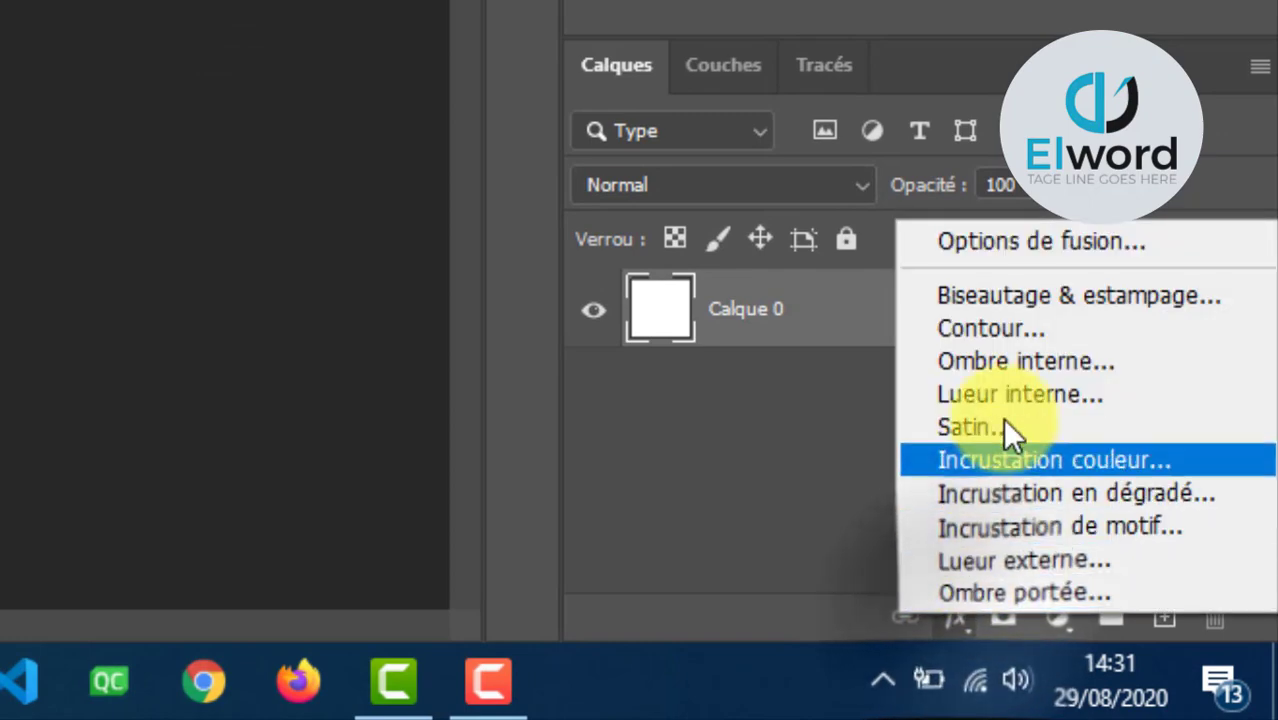
{"action": "left_click", "coordinate": [1117, 490]}
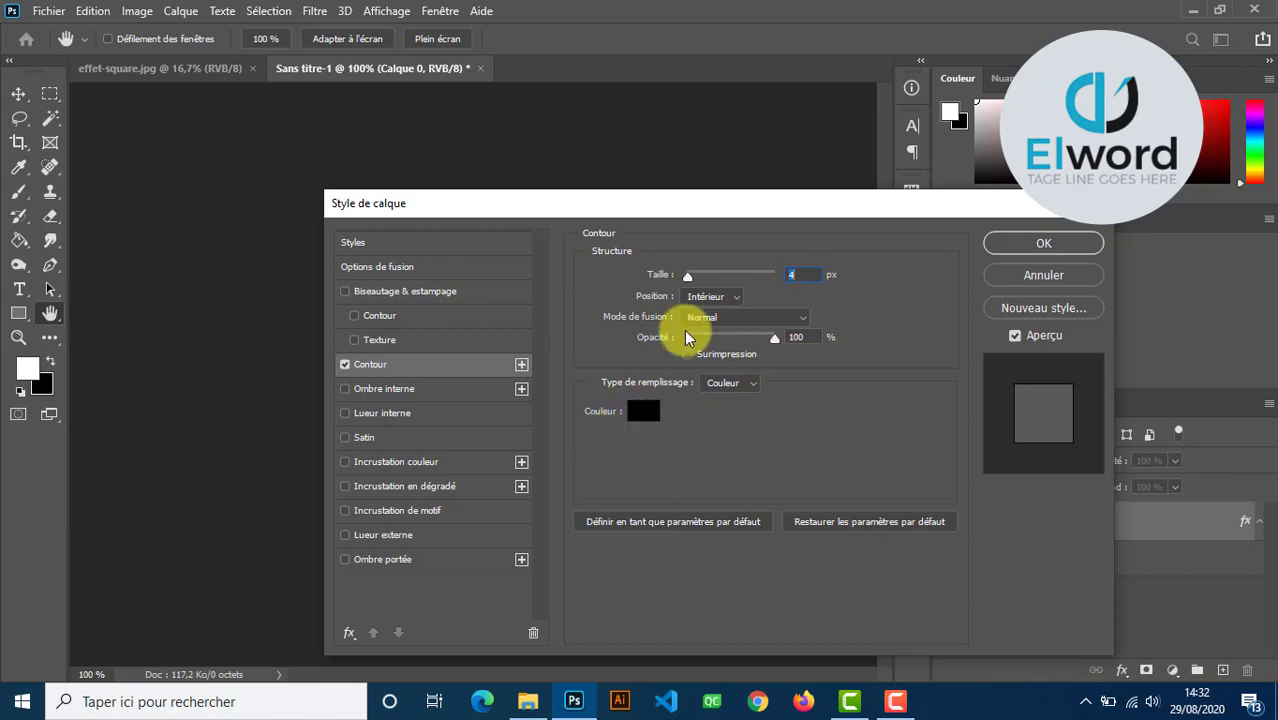
{"action": "left_click_drag", "start_coordinate": [775, 213], "coordinate": [933, 216]}
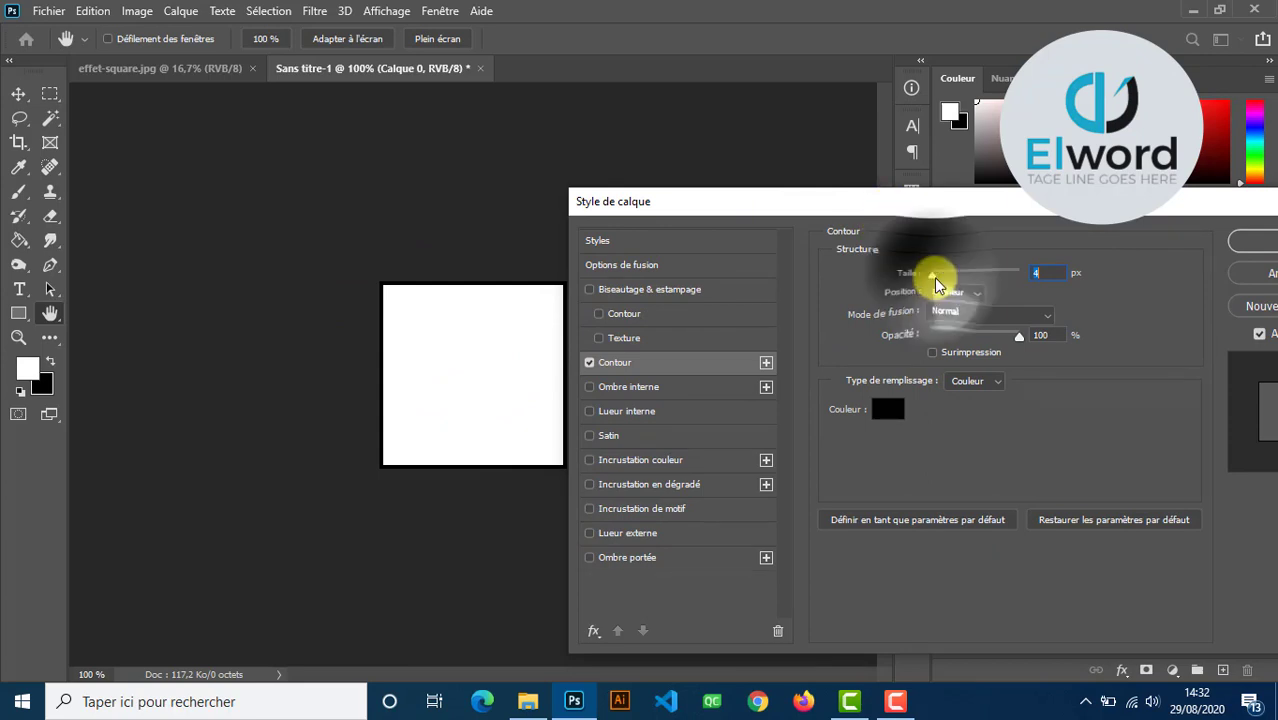
{"action": "mouse_move", "coordinate": [931, 274]}
{"action": "left_mouse_down"}
{"action": "mouse_move", "coordinate": [950, 275]}
{"action": "mouse_move", "coordinate": [933, 289]}
{"action": "left_mouse_up"}
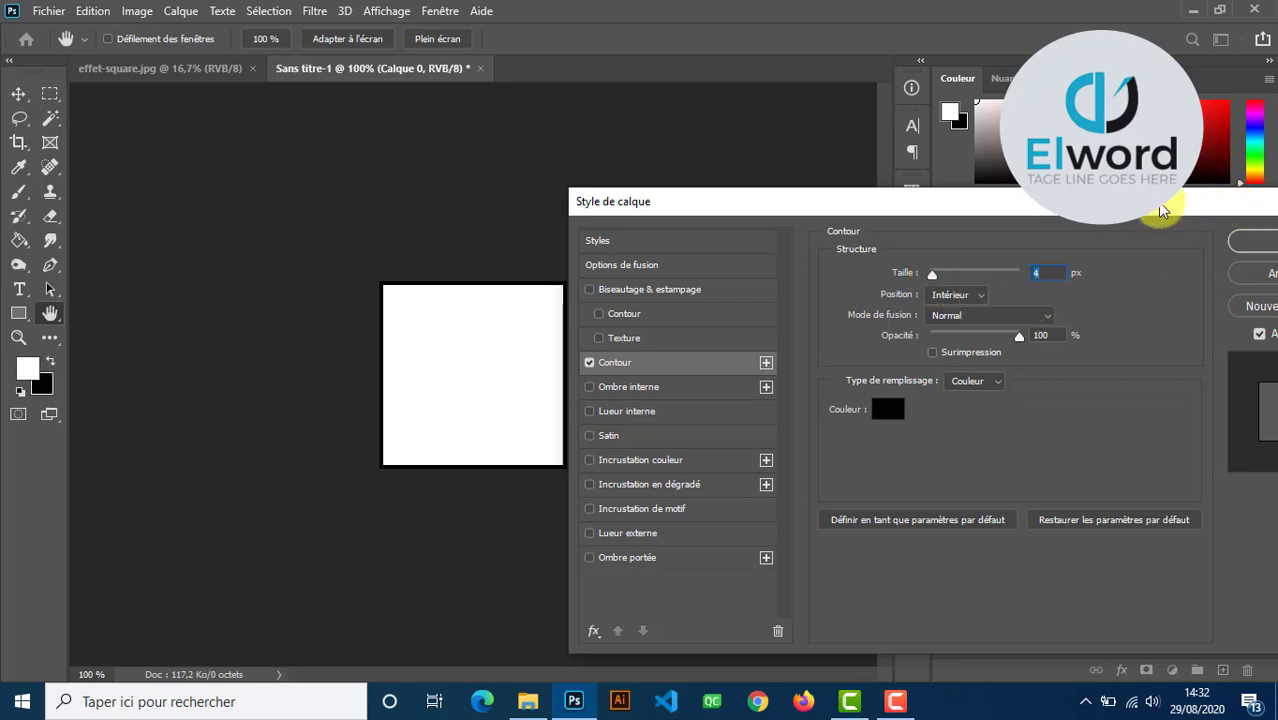
{"action": "left_click_drag", "start_coordinate": [1163, 211], "coordinate": [1006, 218]}
{"action": "left_click", "coordinate": [1117, 252]}
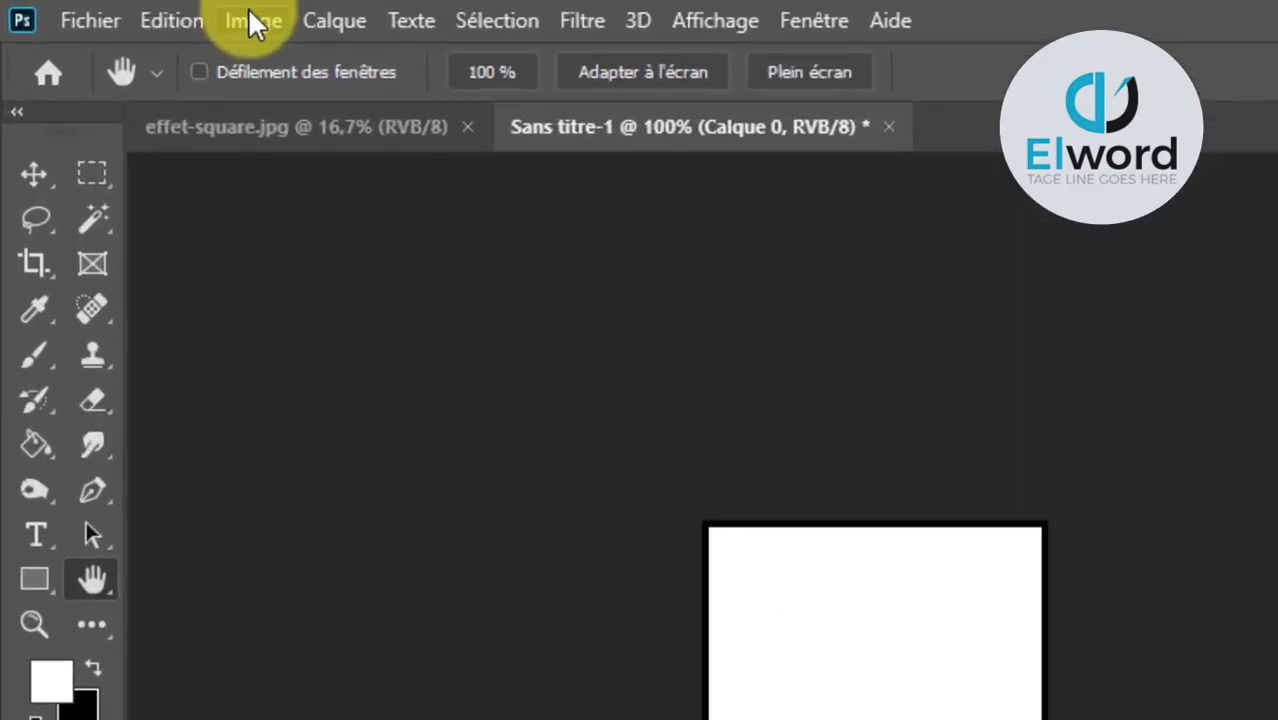
Define the stroked square as a pattern named 'ca'.
{"action": "left_click", "coordinate": [209, 24]}
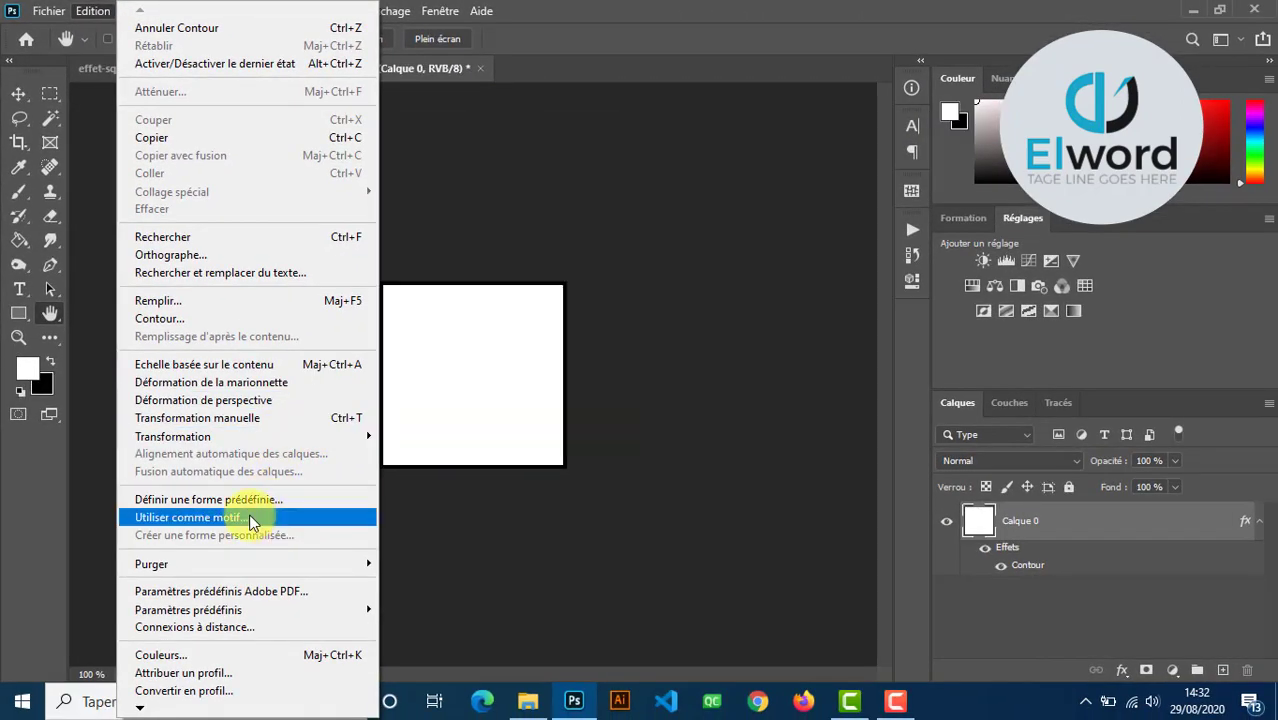
{"action": "left_click", "coordinate": [252, 518]}
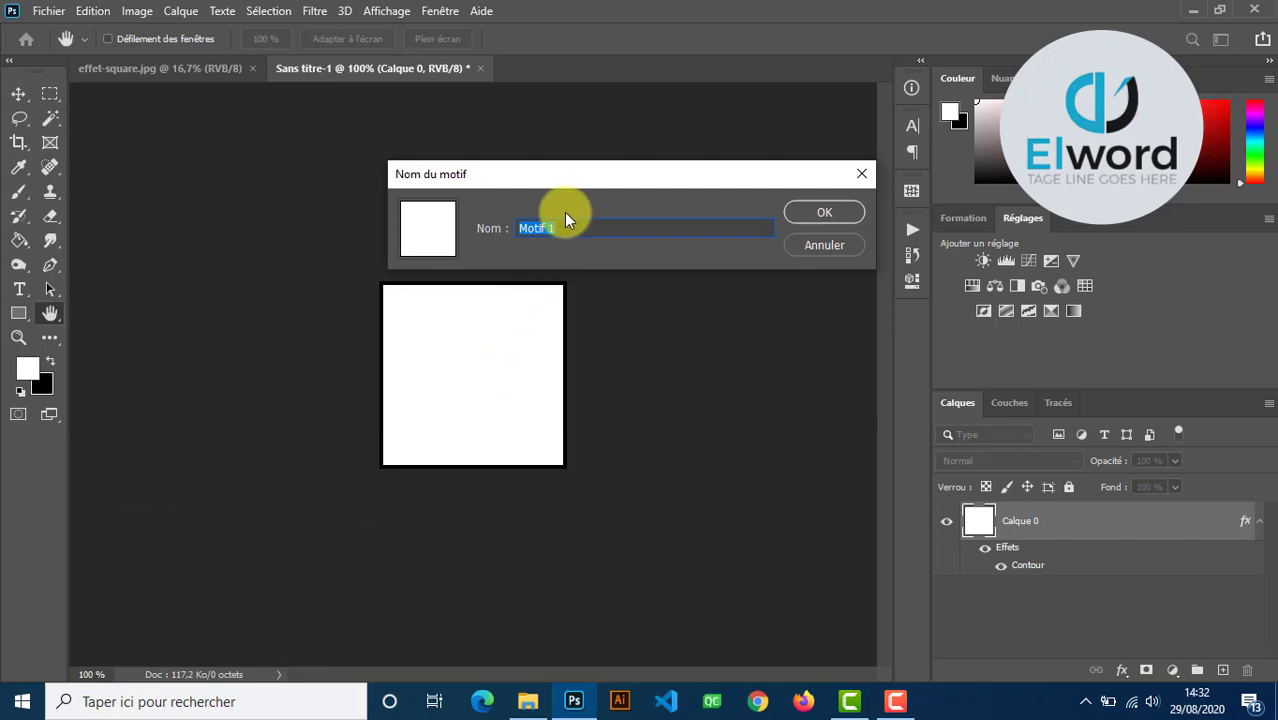
{"action": "type", "text": "carré-tuto"}
{"action": "left_click", "coordinate": [829, 211]}
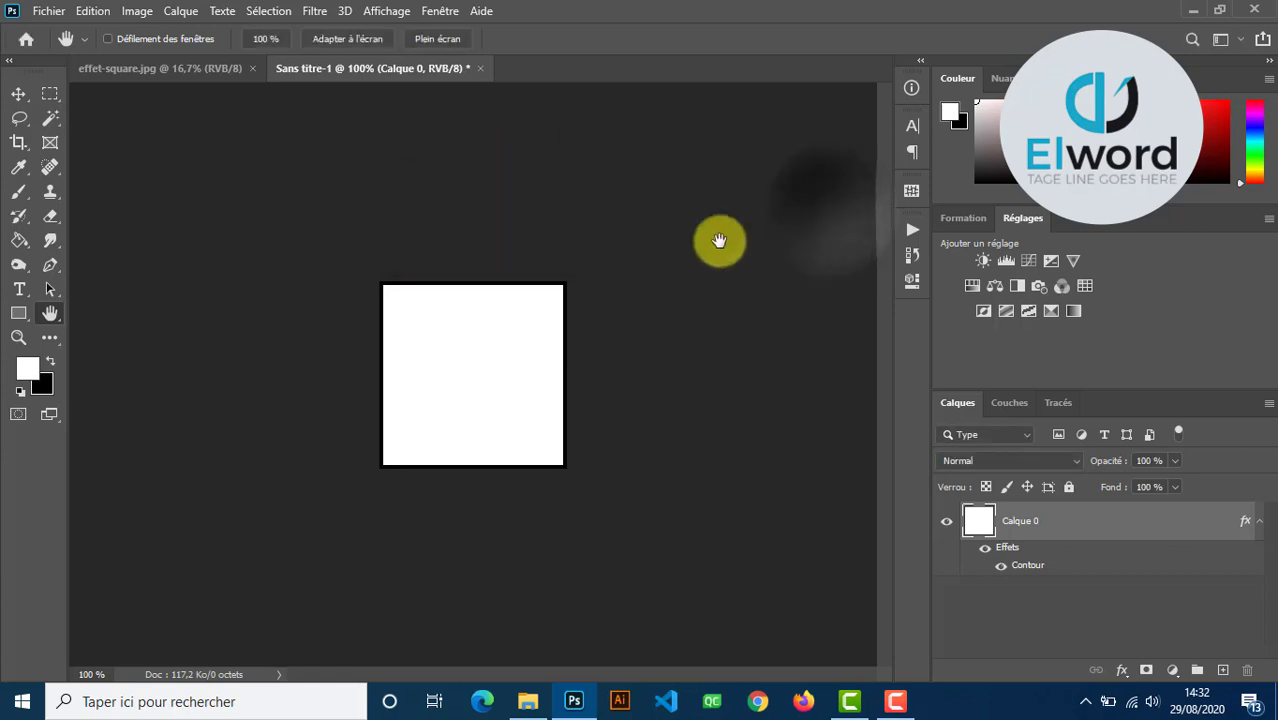
Close the Sans titre-1 document without saving.
{"action": "left_click", "coordinate": [1259, 521]}
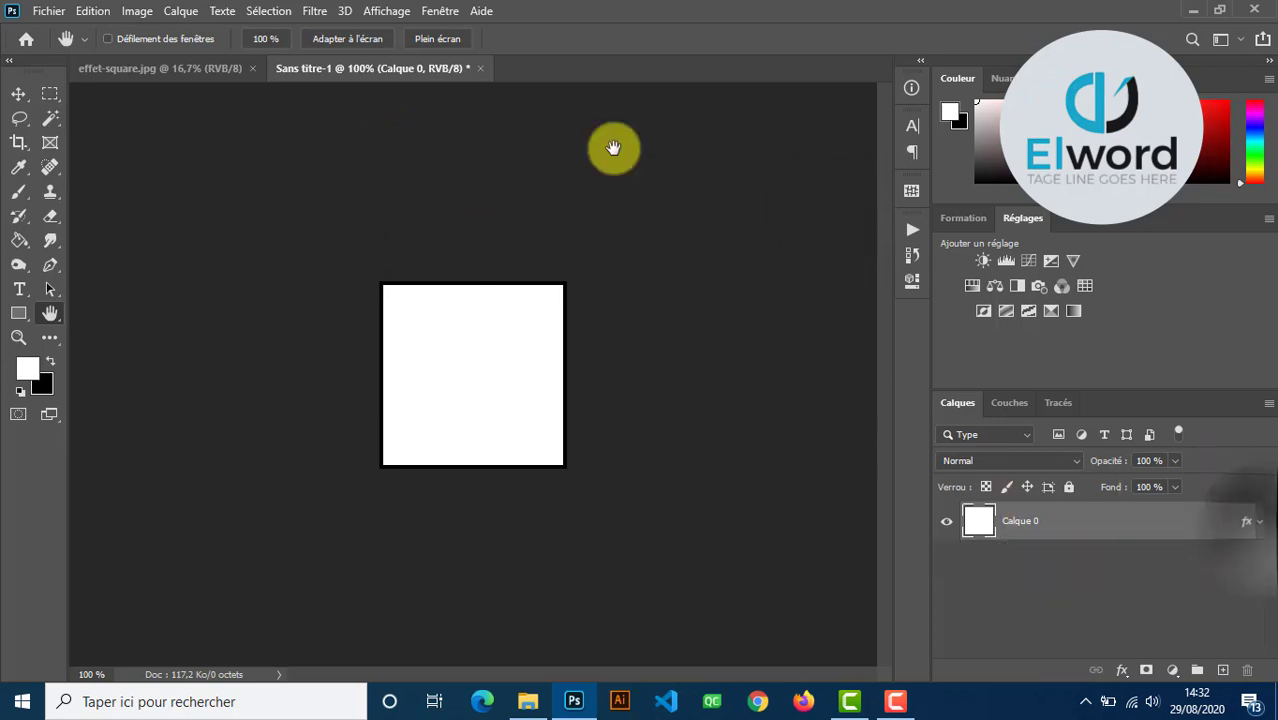
{"action": "left_click", "coordinate": [480, 68]}
{"action": "left_click", "coordinate": [670, 272]}
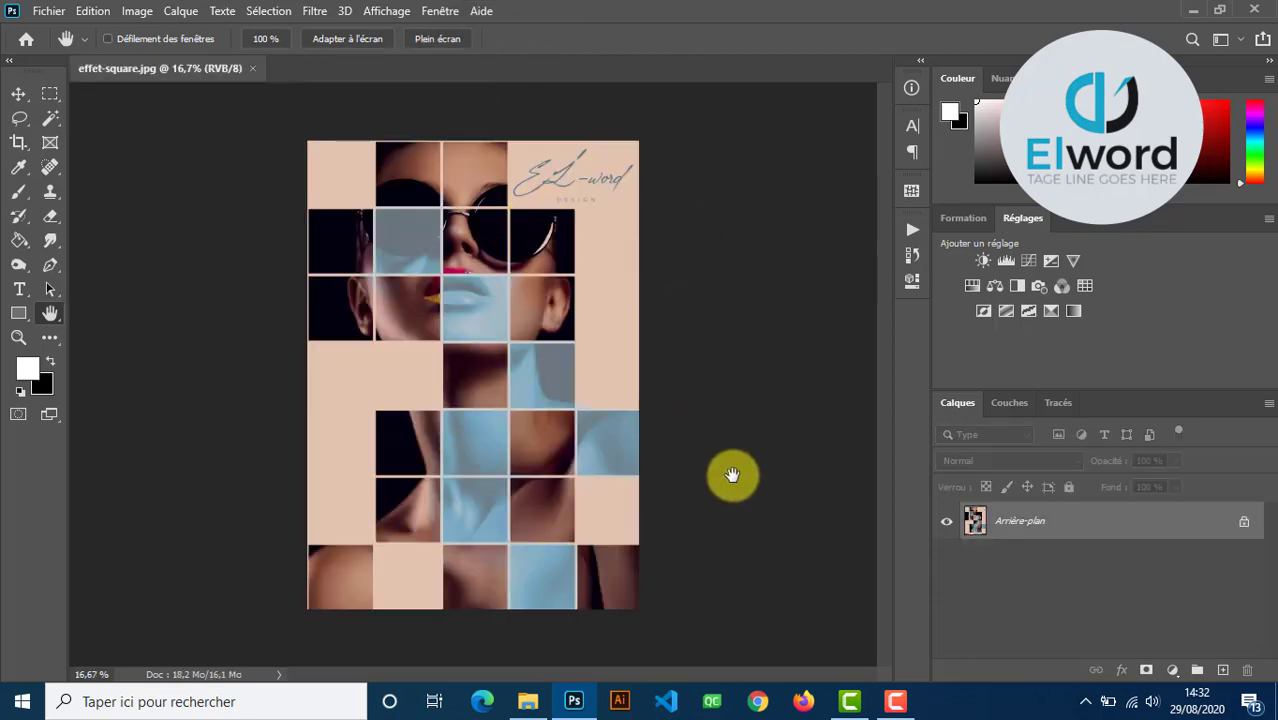
Drag the 8391.jpg portrait from the tuto-lingala folder into Photoshop.
{"action": "left_click", "coordinate": [885, 712]}
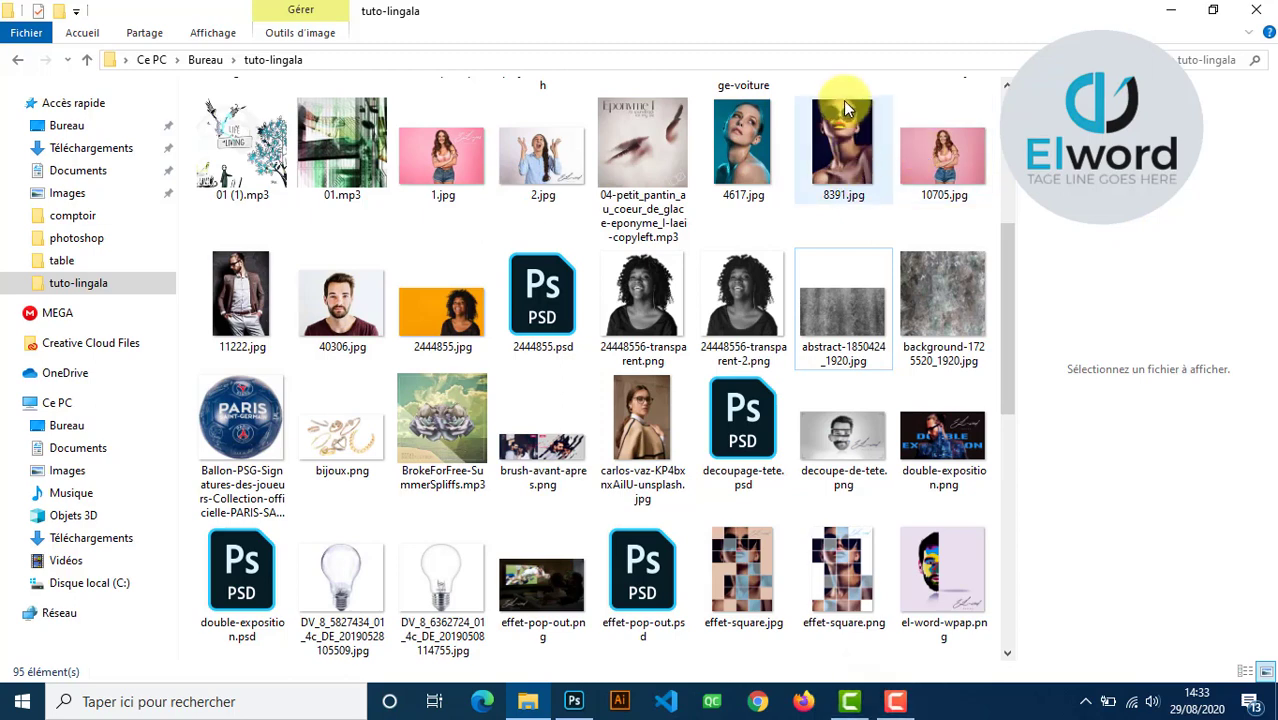
{"action": "left_click", "coordinate": [843, 158]}
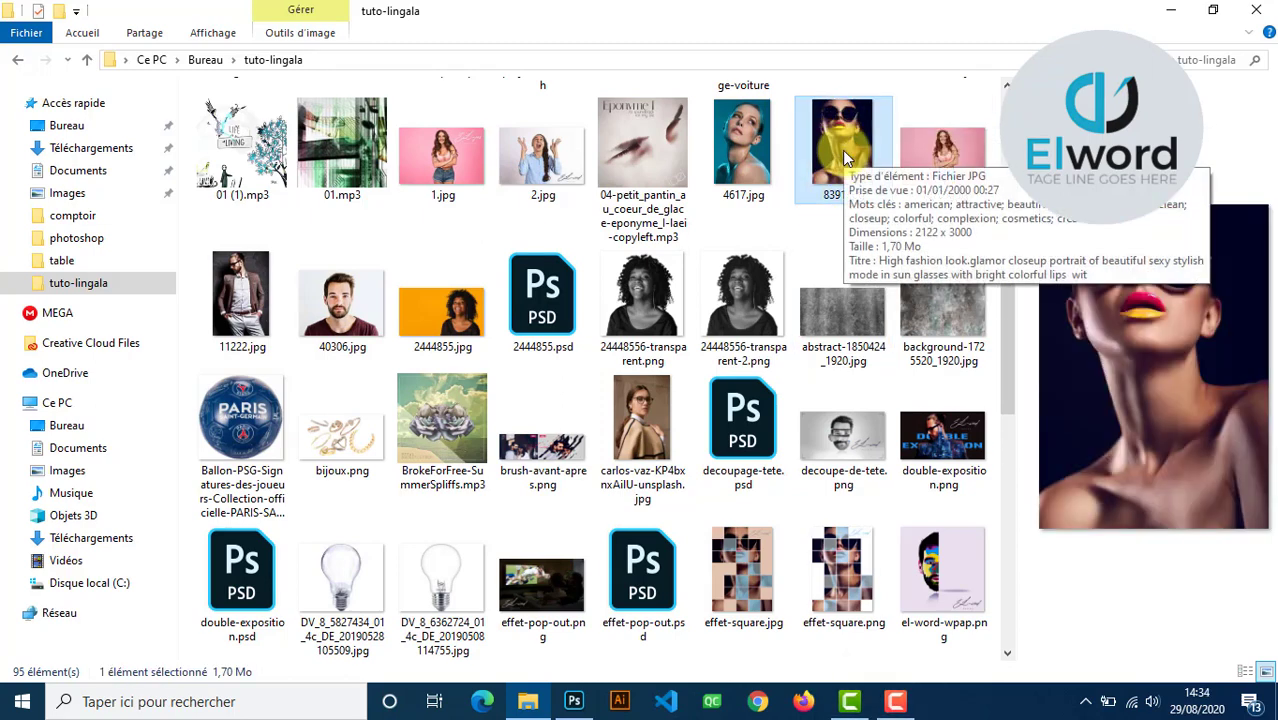
{"action": "mouse_move", "coordinate": [840, 140]}
{"action": "left_mouse_down"}
{"action": "mouse_move", "coordinate": [735, 500]}
{"action": "mouse_move", "coordinate": [645, 648]}
{"action": "mouse_move", "coordinate": [583, 710]}
{"action": "mouse_move", "coordinate": [395, 65]}
{"action": "left_mouse_up"}
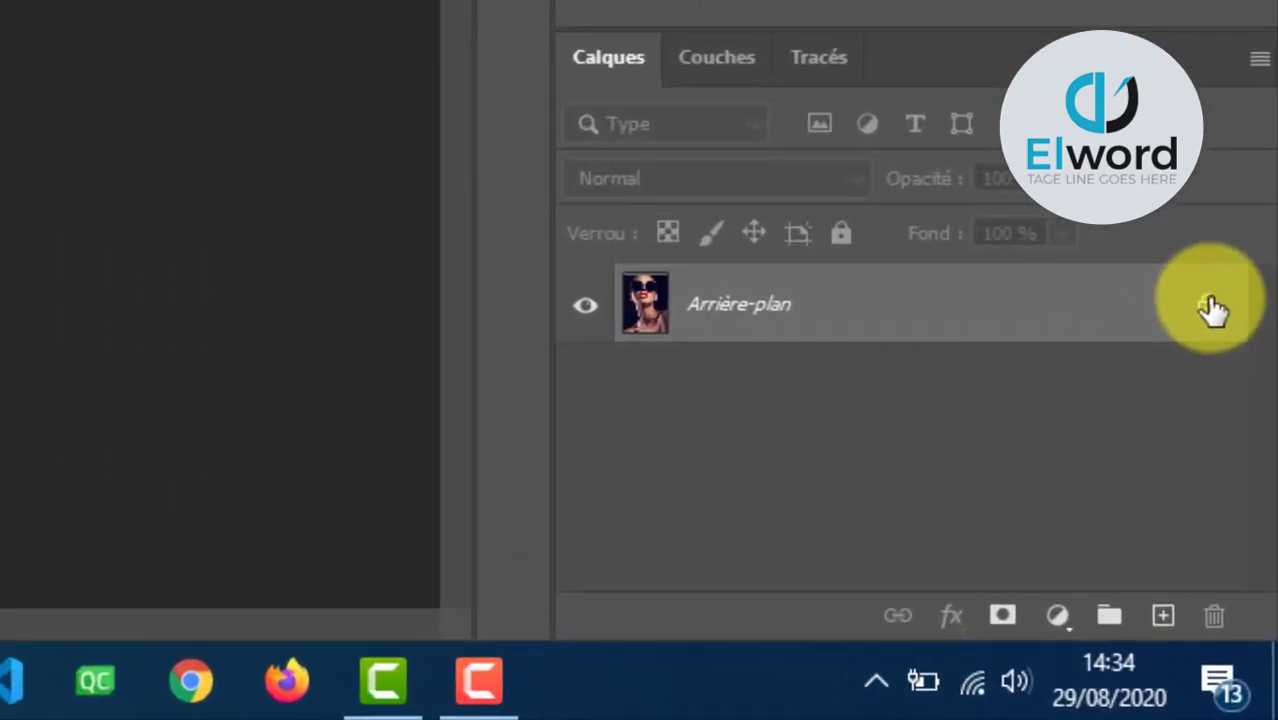
Unlock the portrait as Calque 0 and add a new Calque 1 filled with white.
{"action": "left_click", "coordinate": [1208, 308]}
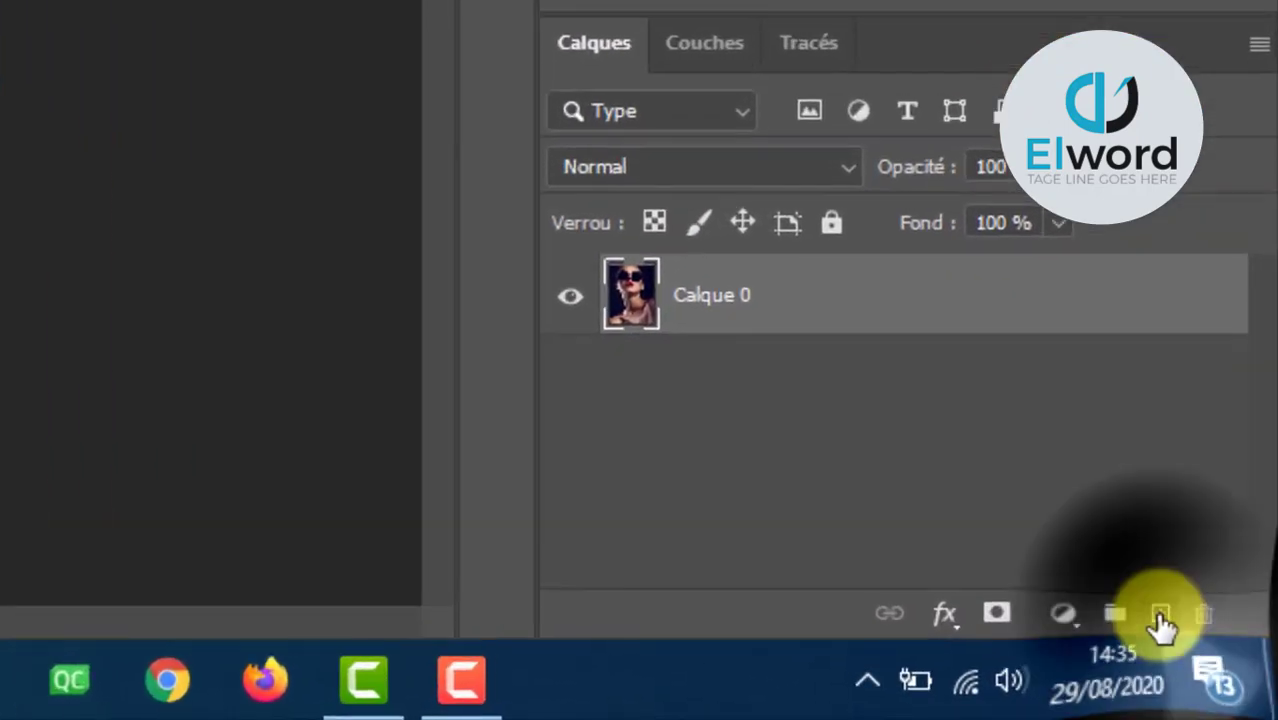
{"action": "left_click", "coordinate": [1158, 615]}
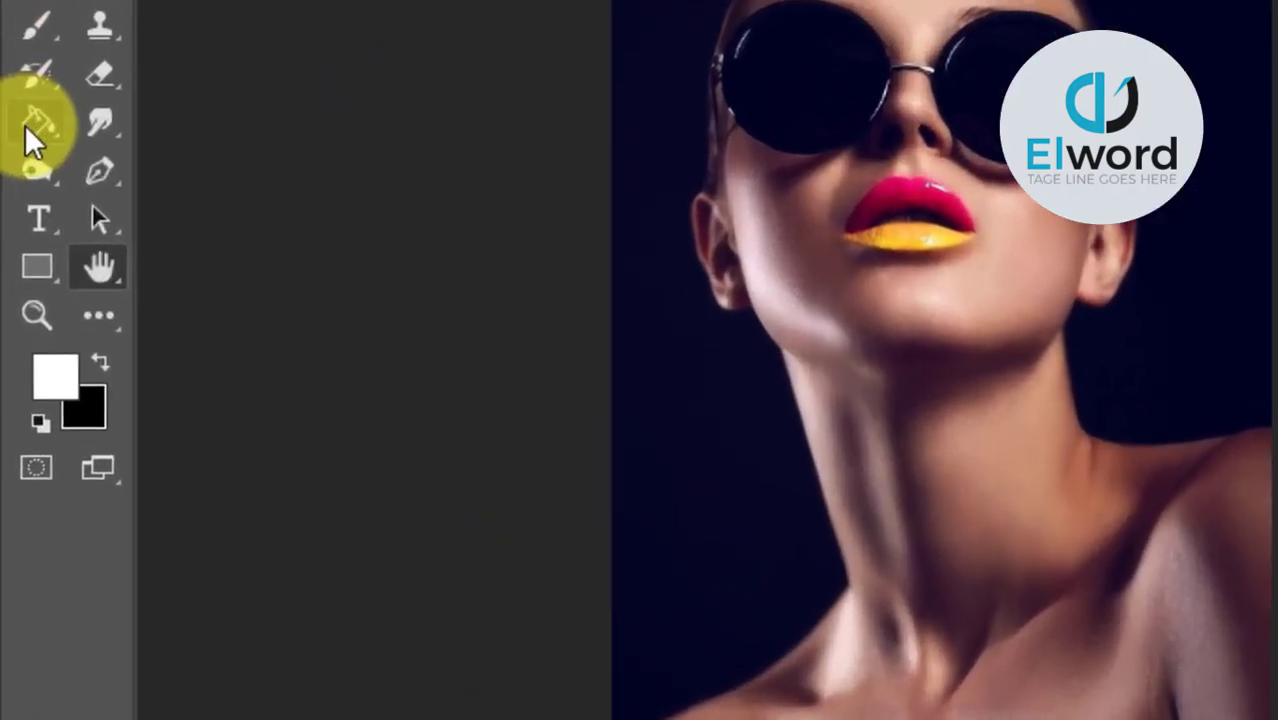
{"action": "left_click", "coordinate": [33, 122]}
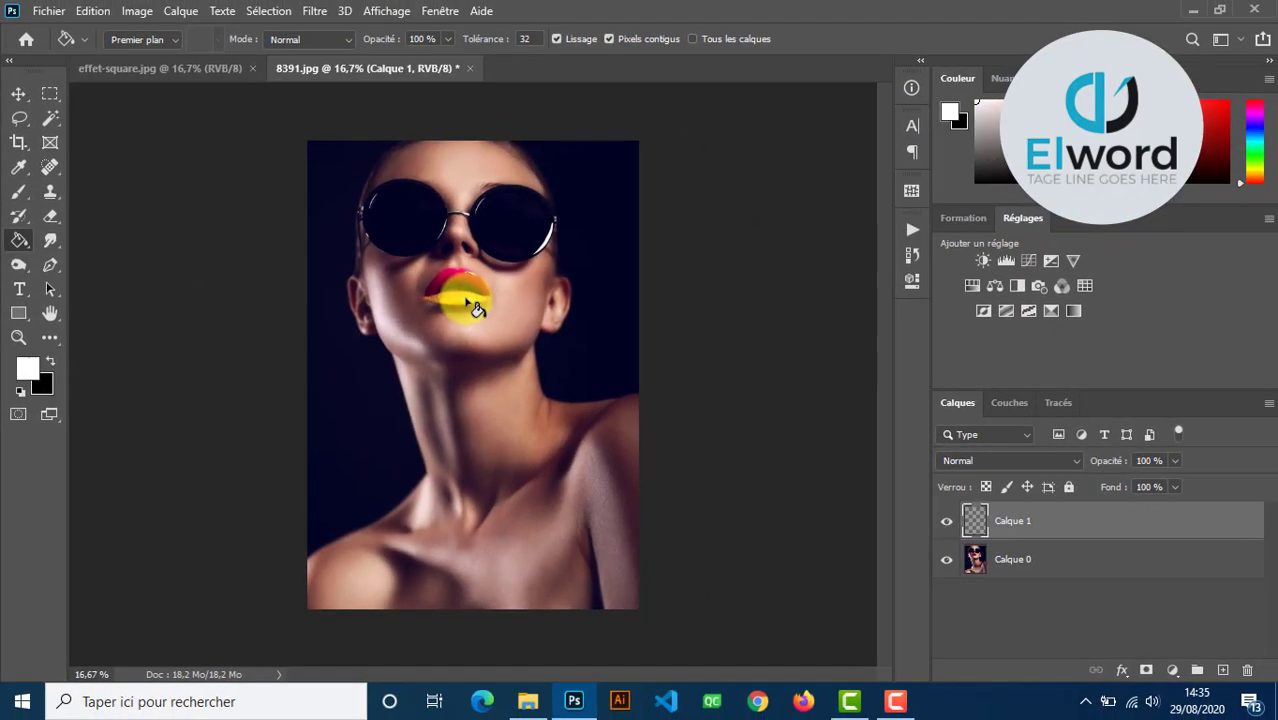
{"action": "key", "text": "ctrl+BackSpace"}
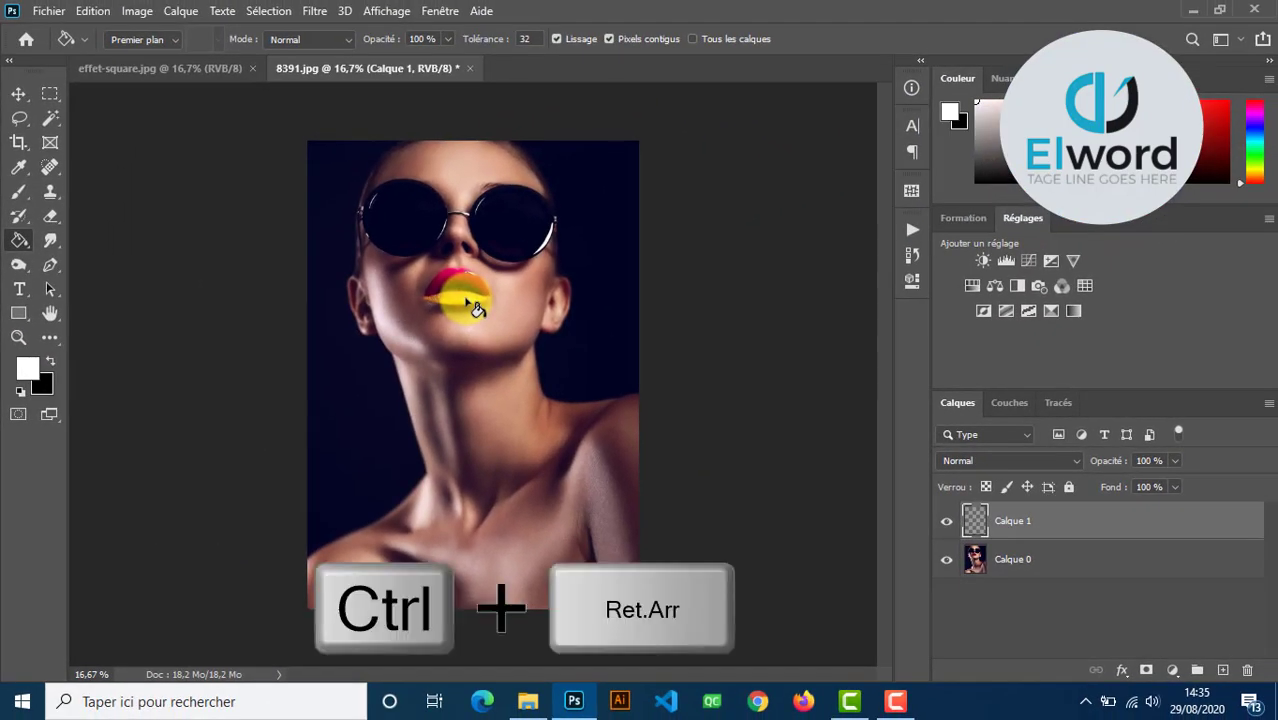
{"action": "left_click", "coordinate": [474, 307]}
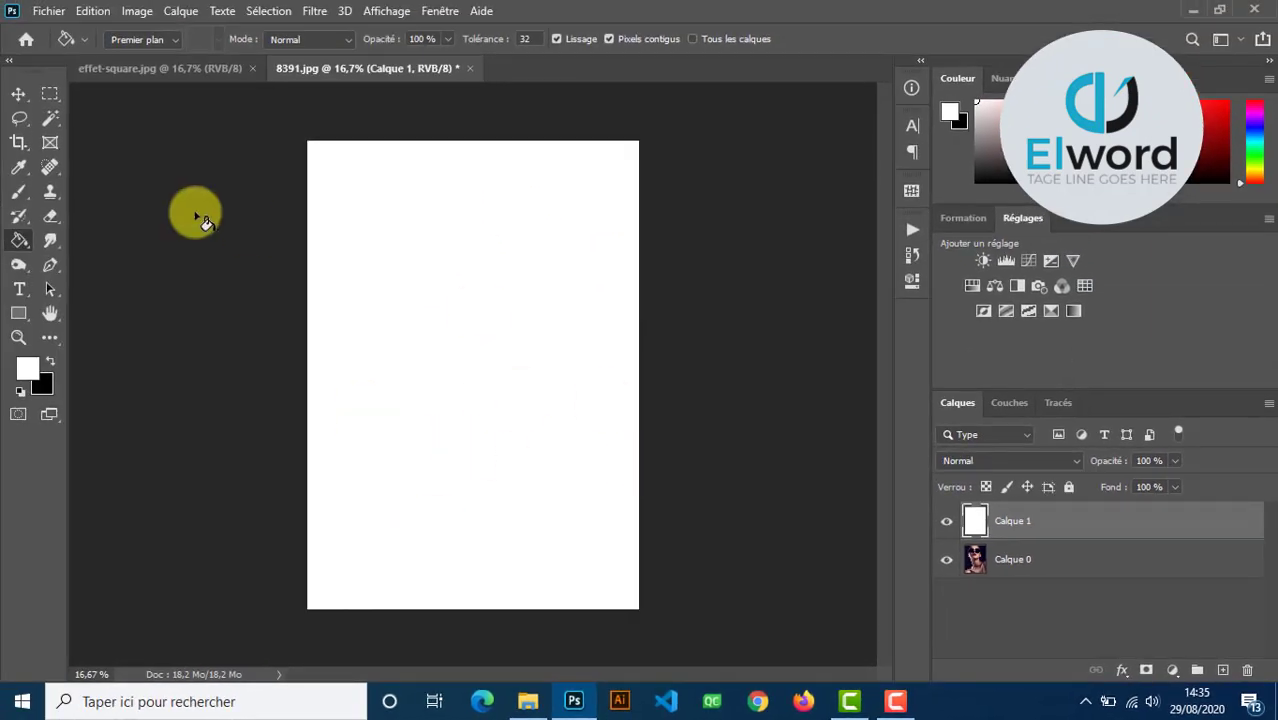
Apply a pattern overlay using the white square pattern to Calque 1.
{"action": "left_click", "coordinate": [22, 100]}
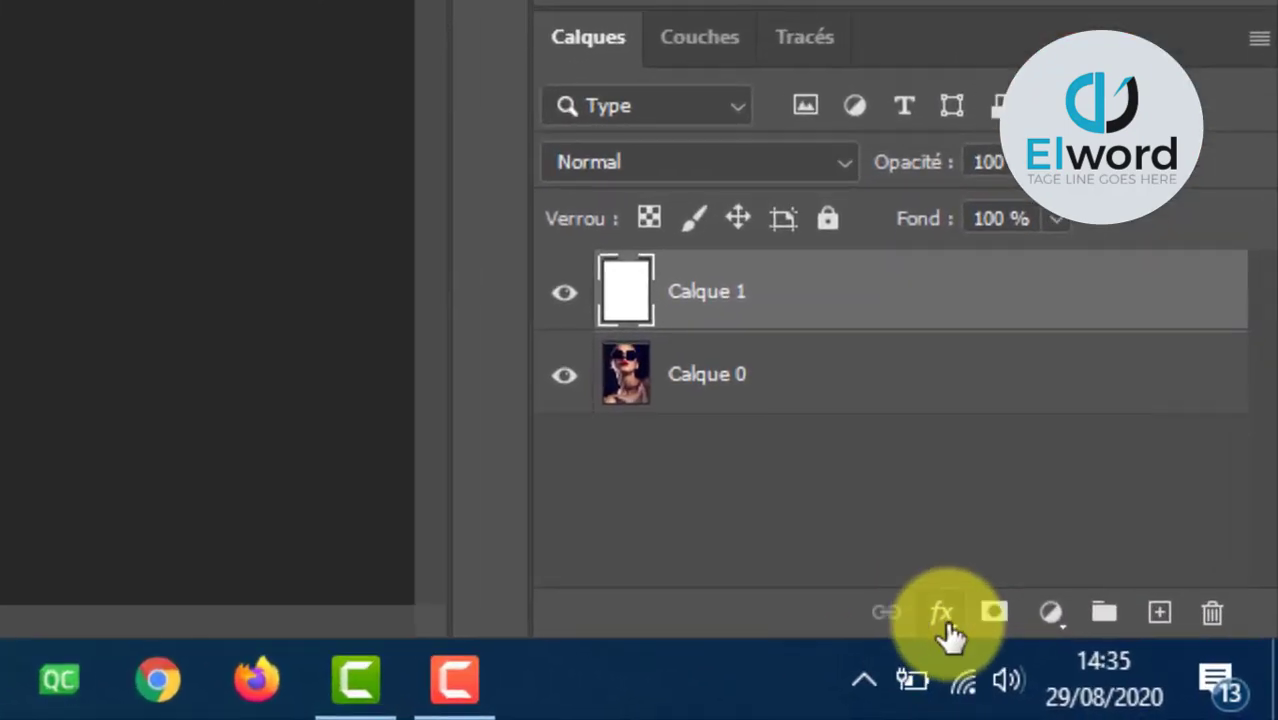
{"action": "left_click", "coordinate": [990, 628]}
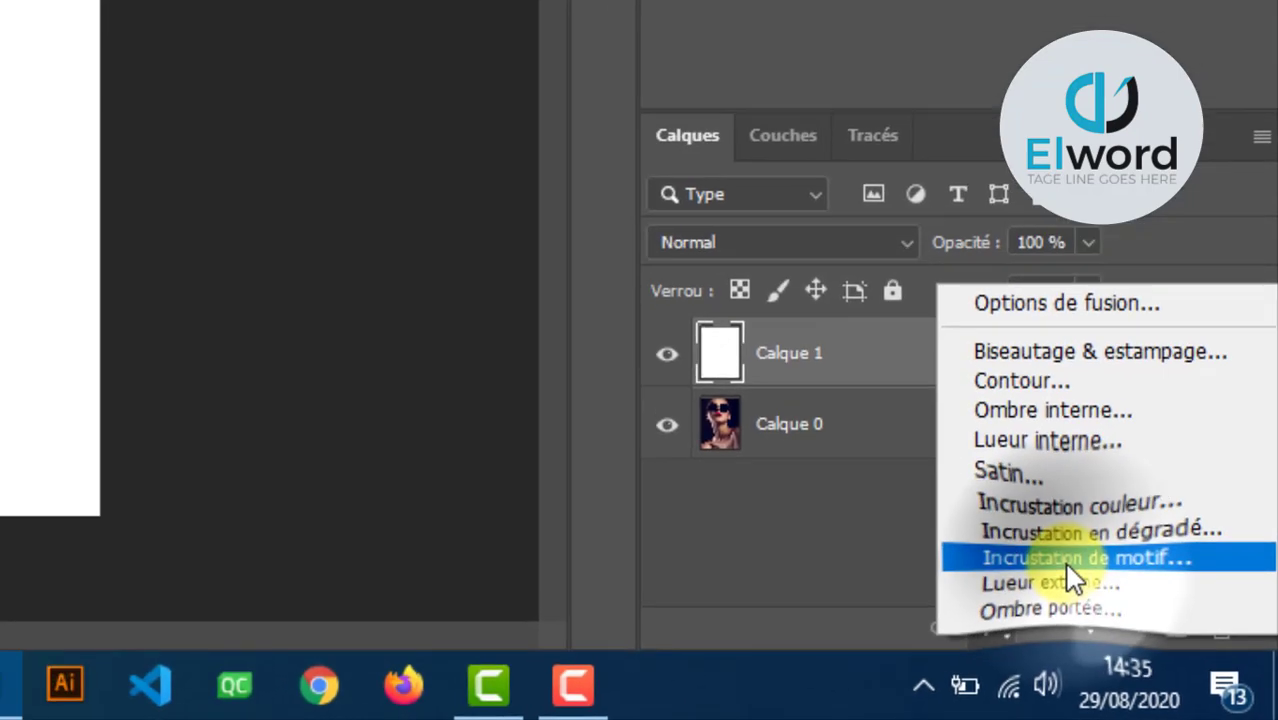
{"action": "left_click", "coordinate": [1067, 560]}
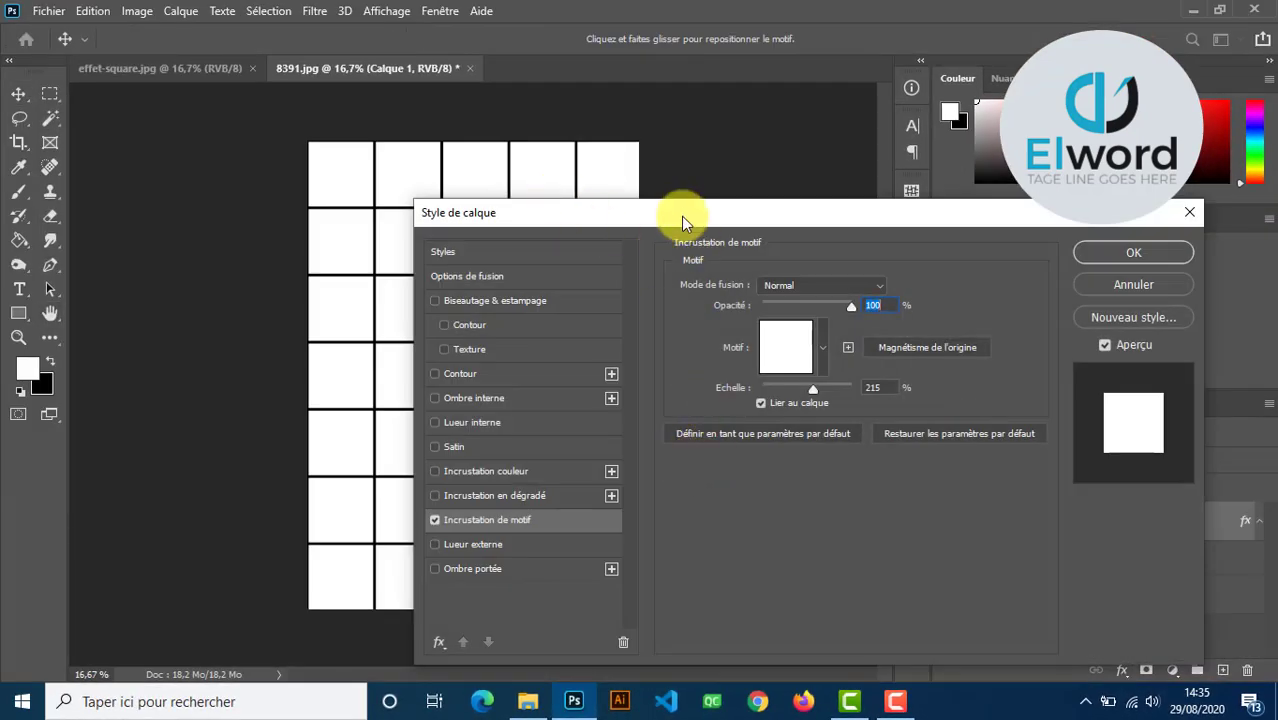
{"action": "left_click_drag", "start_coordinate": [685, 215], "coordinate": [993, 136]}
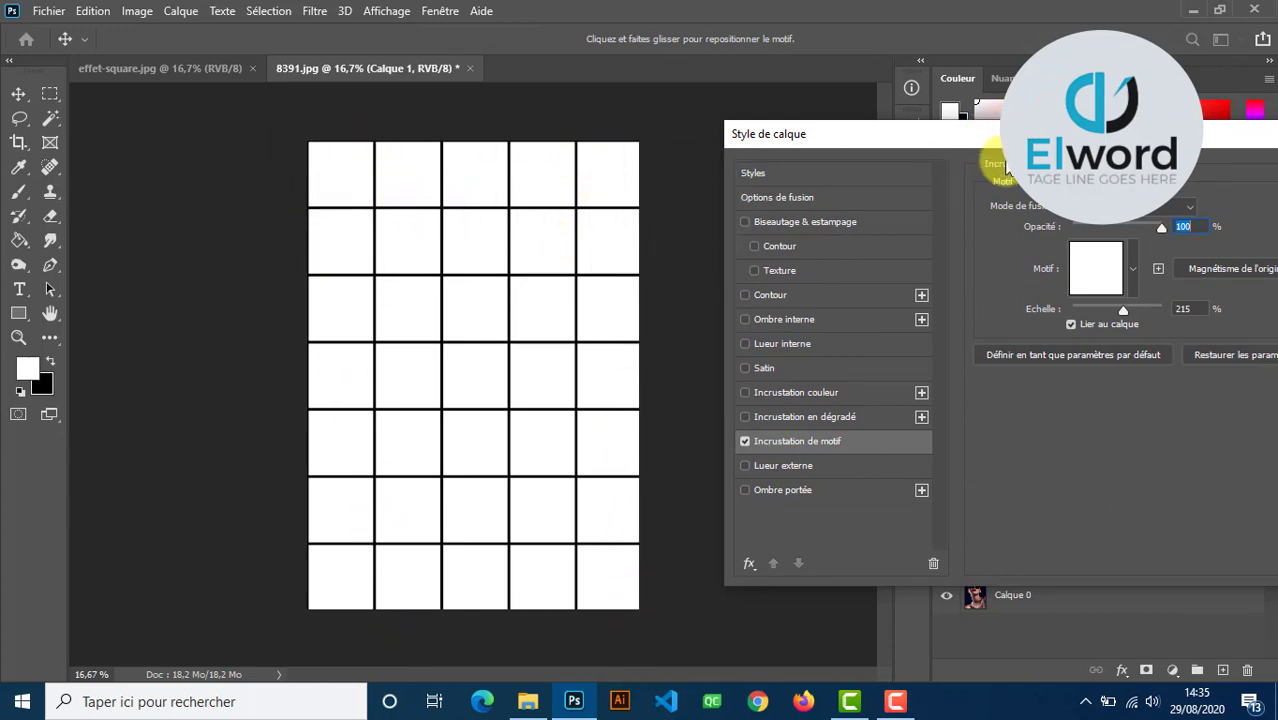
{"action": "left_click_drag", "start_coordinate": [1029, 147], "coordinate": [987, 99]}
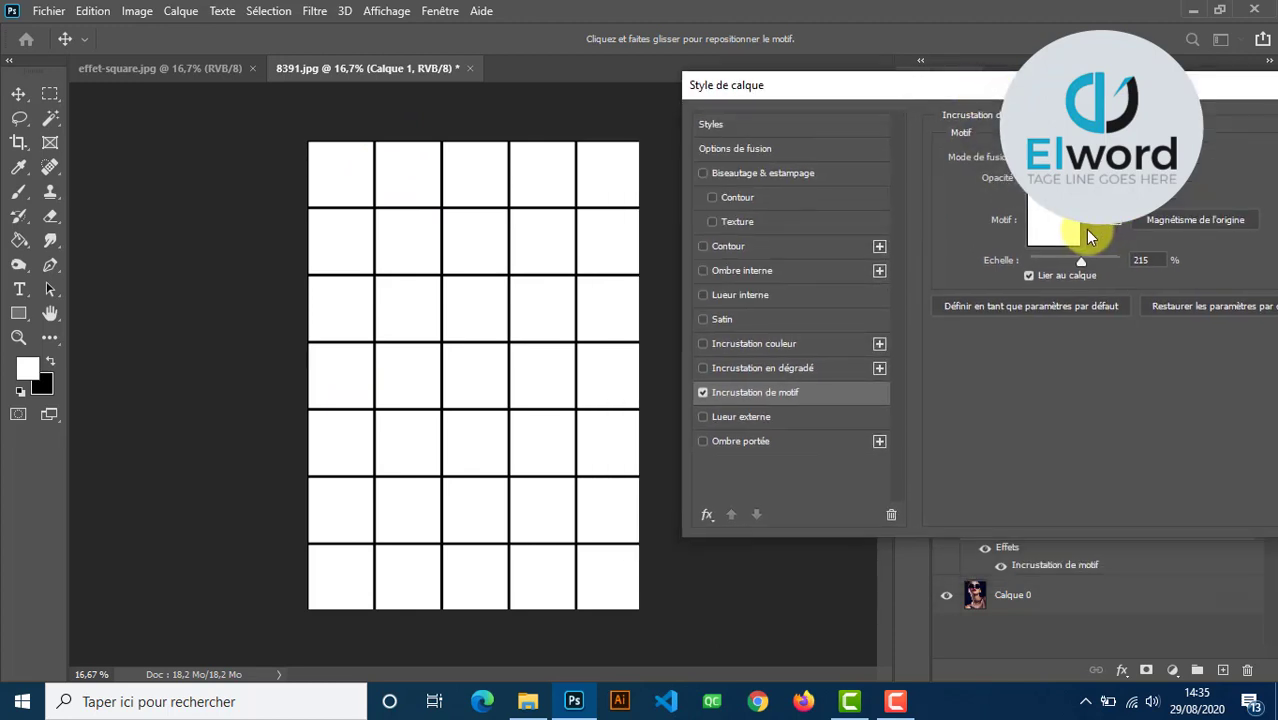
{"action": "left_click", "coordinate": [1090, 237]}
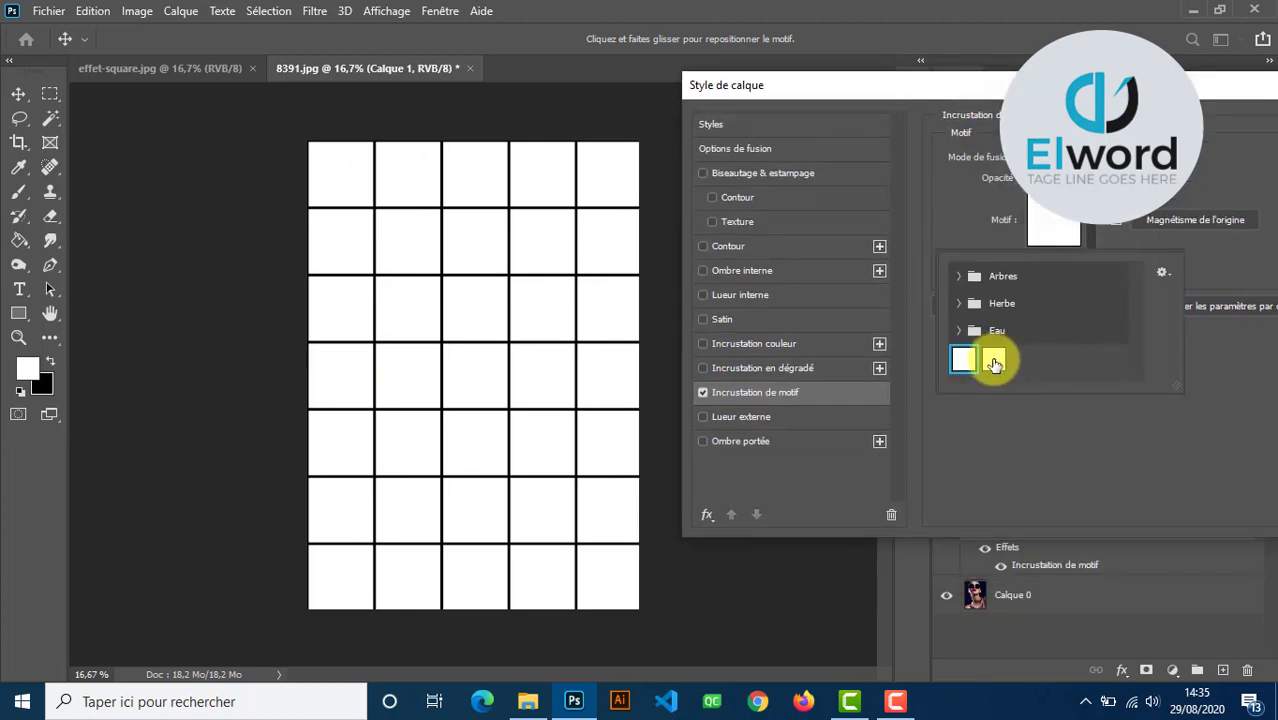
{"action": "double_click", "coordinate": [997, 361]}
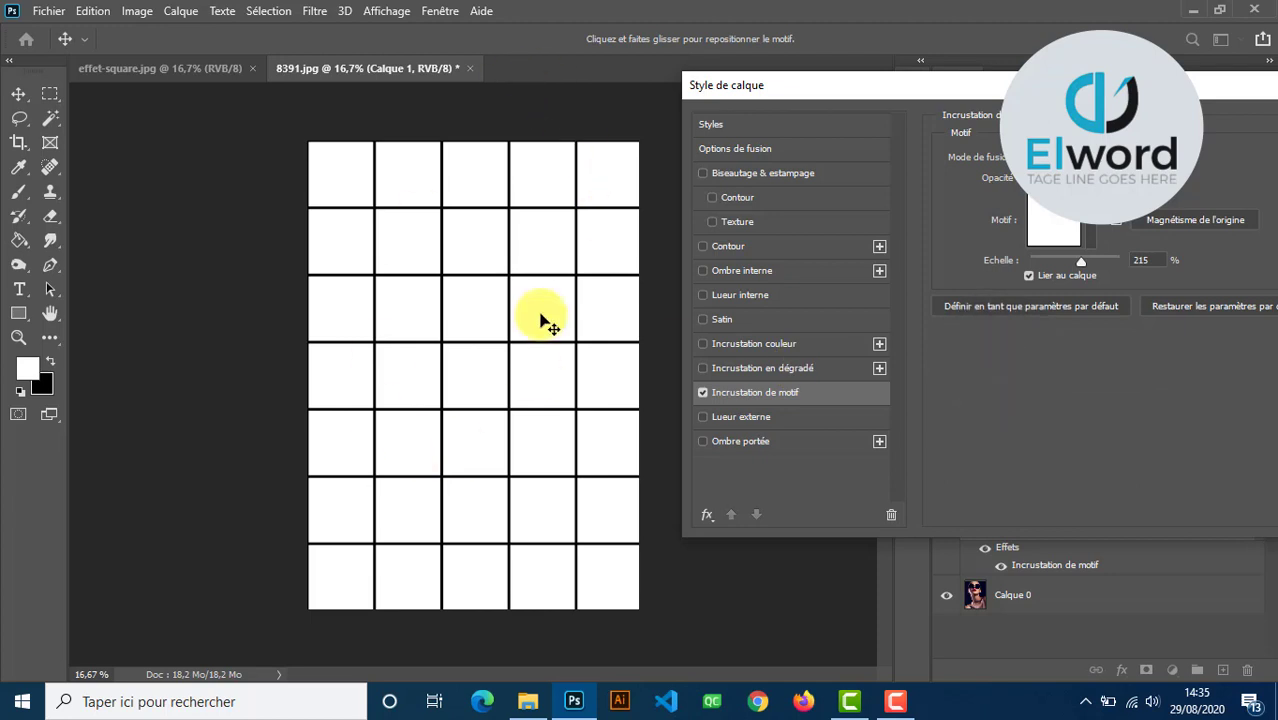
{"action": "mouse_move", "coordinate": [1100, 85]}
{"action": "left_mouse_down"}
{"action": "mouse_move", "coordinate": [1156, 117]}
{"action": "mouse_move", "coordinate": [830, 139]}
{"action": "left_mouse_up"}
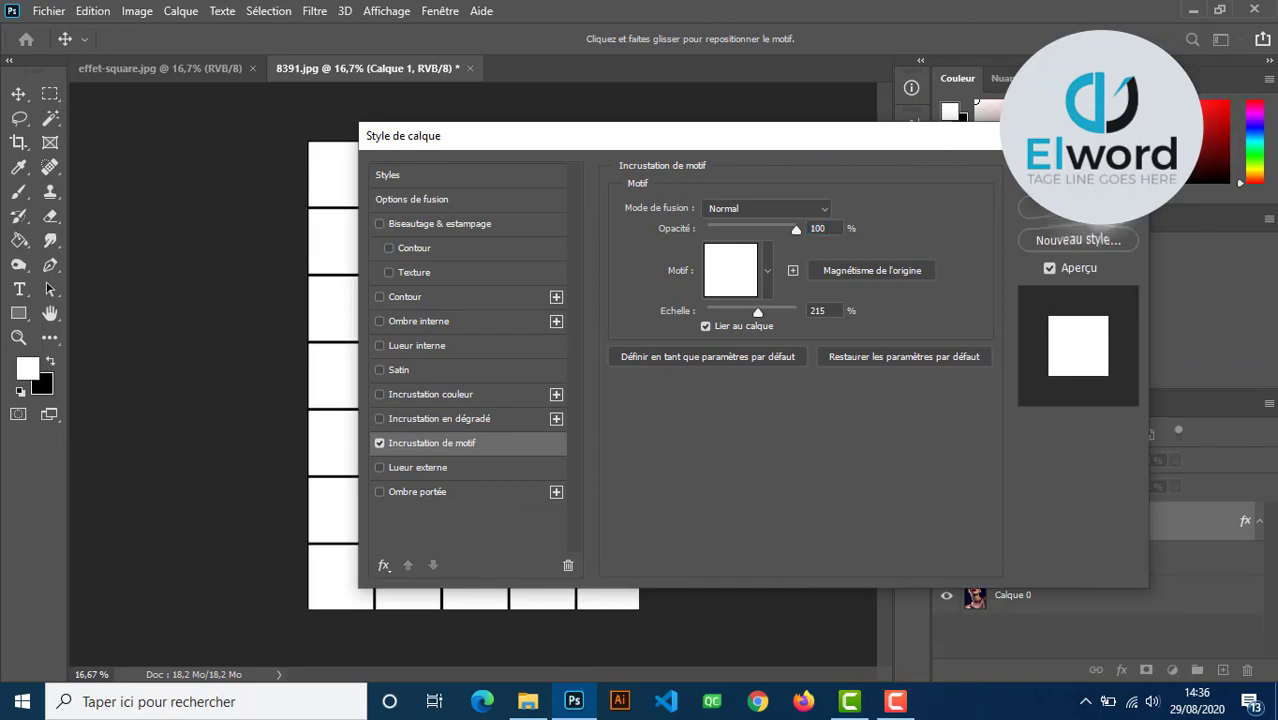
{"action": "left_click", "coordinate": [1078, 178]}
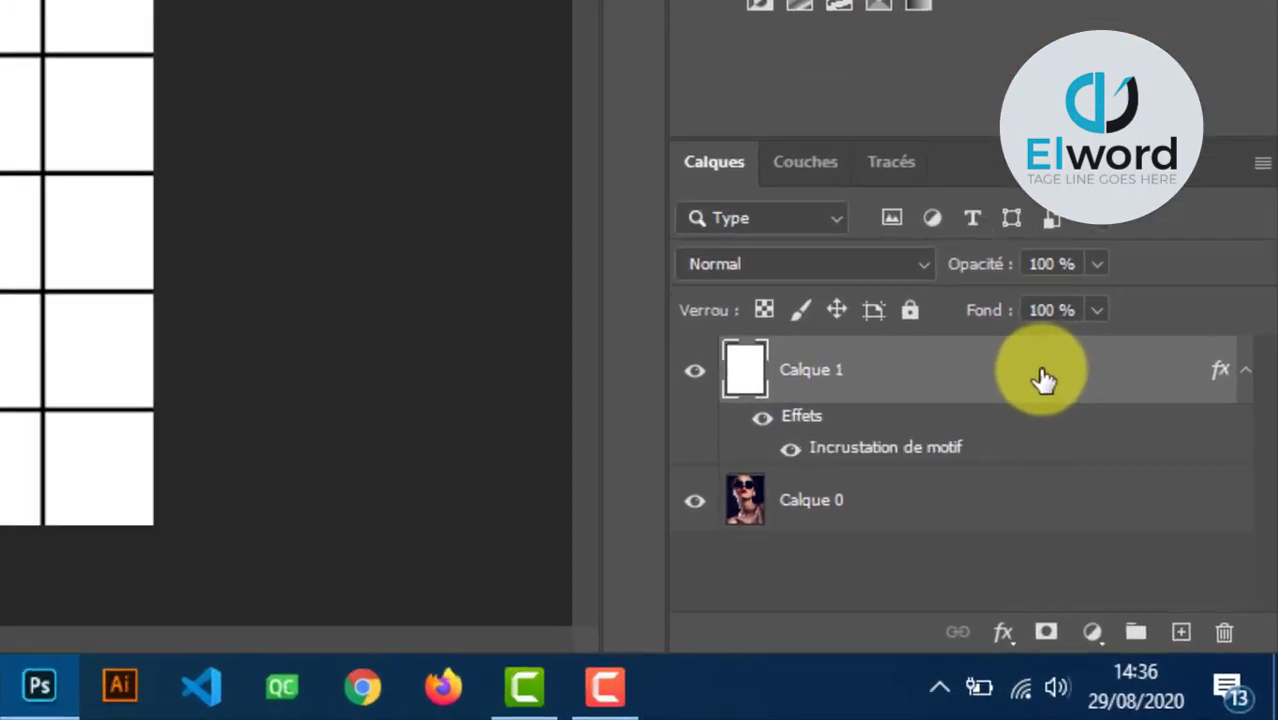
Rasterize Calque 1's layer style and invert it to black tiles with white lines.
{"action": "right_click", "coordinate": [1043, 378]}
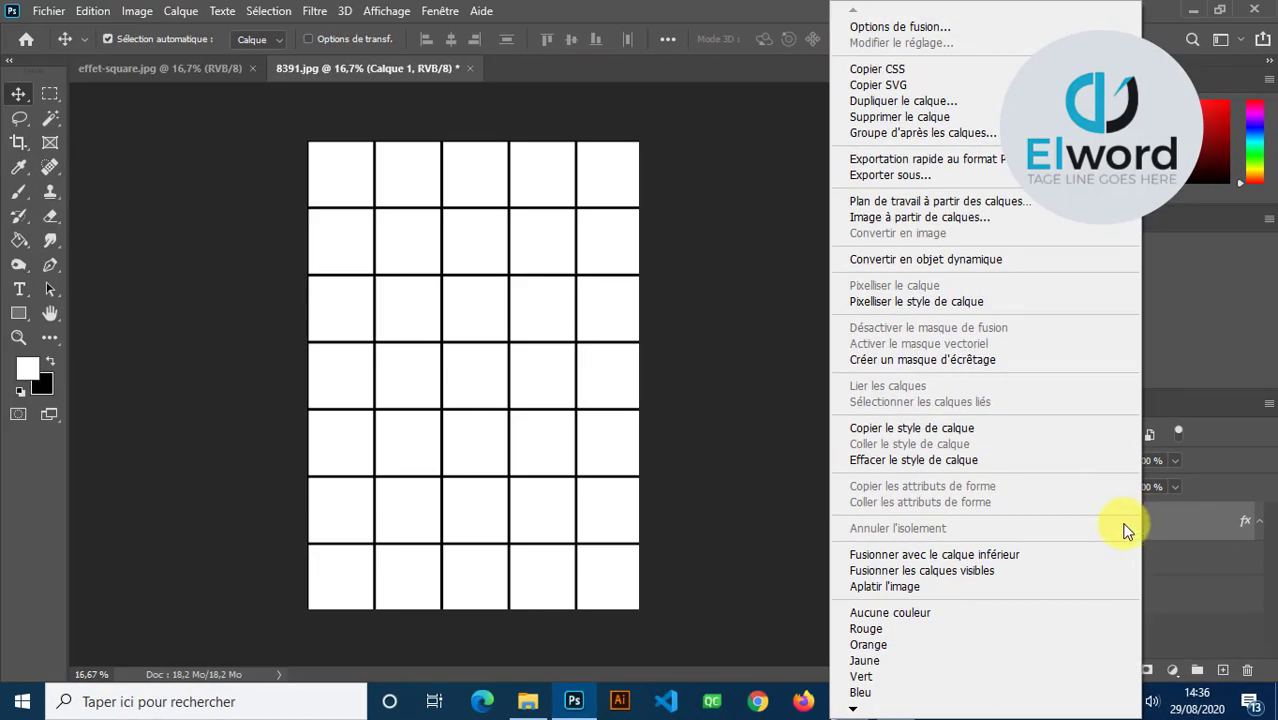
{"action": "left_click", "coordinate": [940, 296]}
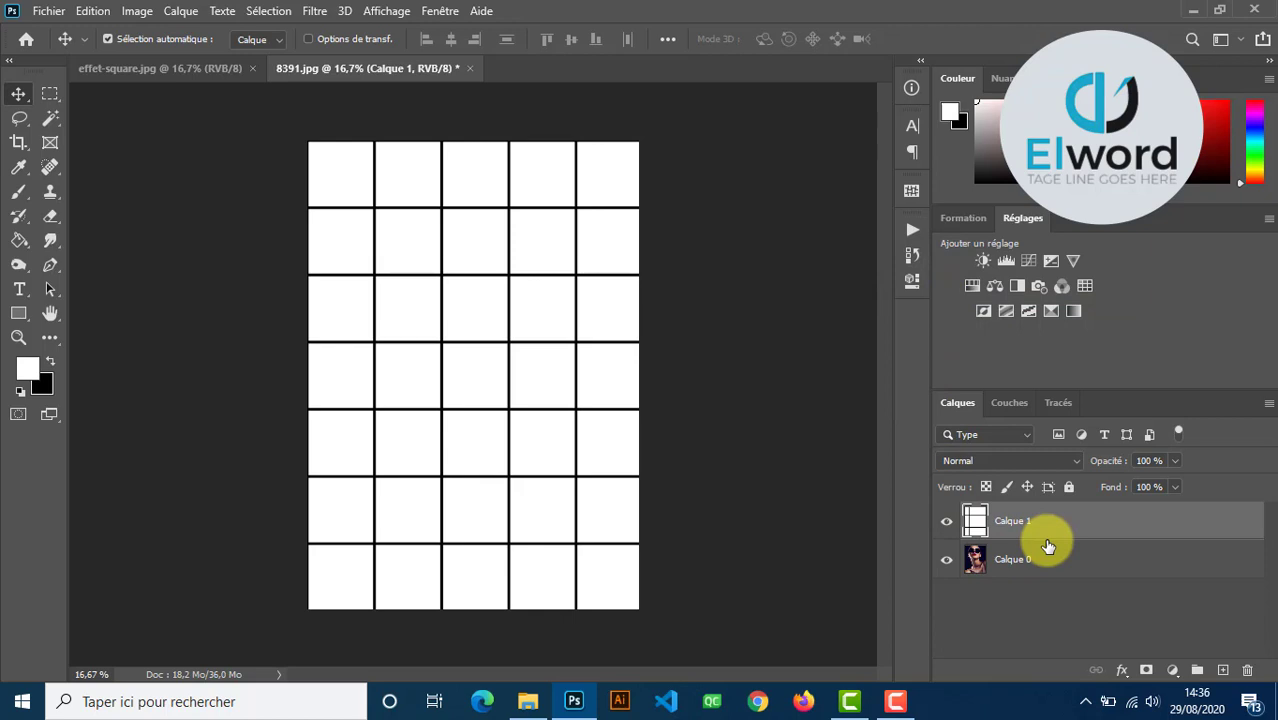
{"action": "key", "text": "ctrl+i"}
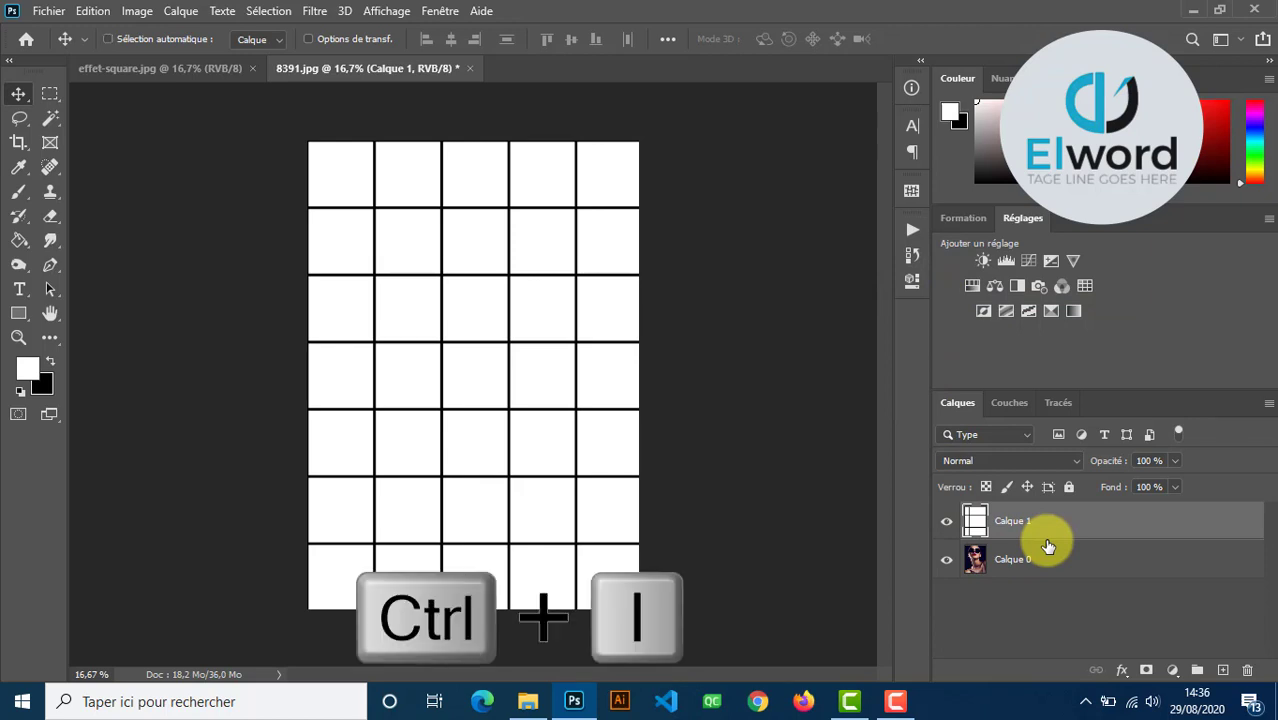
{"action": "key", "text": "ctrl+i"}
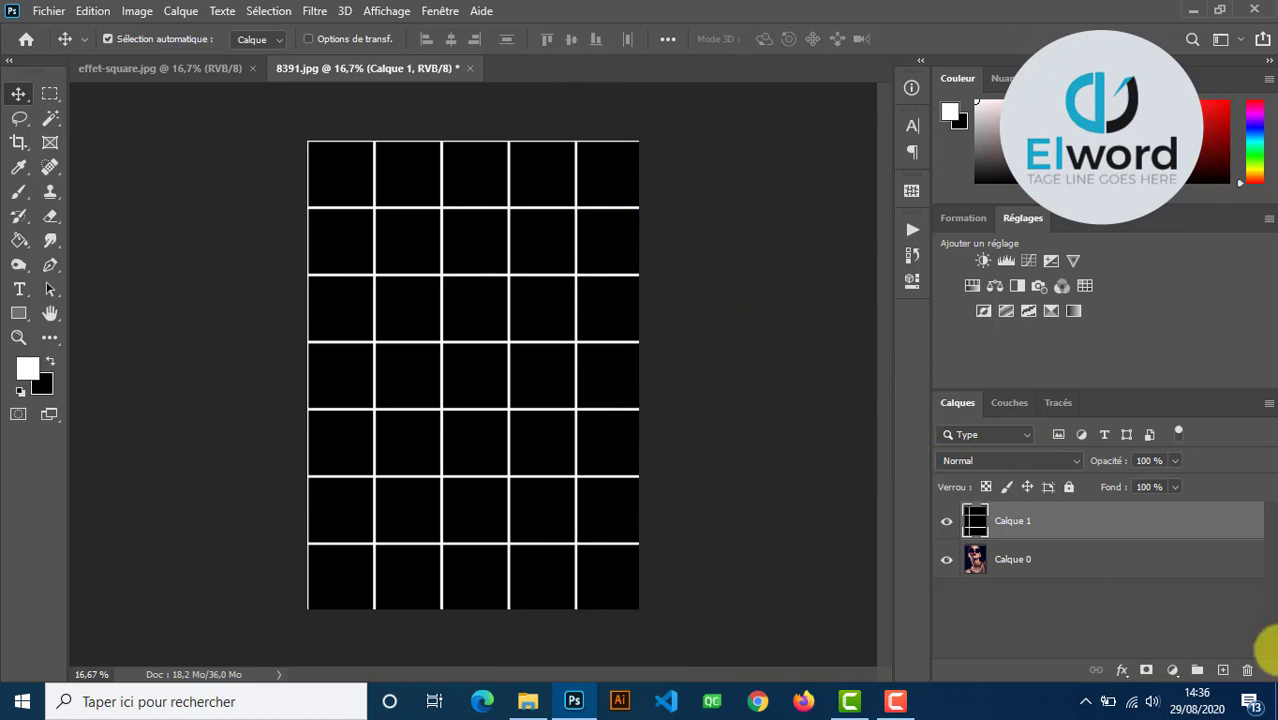
Duplicate Calque 0 and give the original an inverted black layer mask.
{"action": "left_click", "coordinate": [1066, 558]}
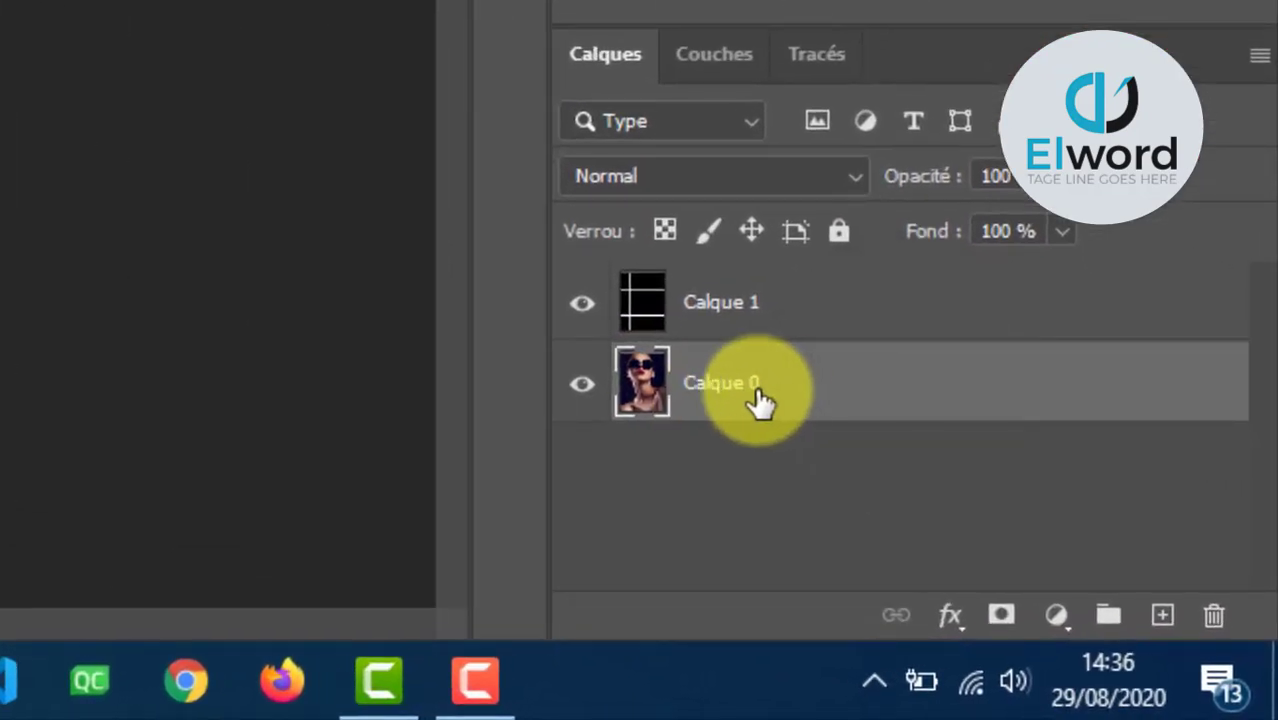
{"action": "key", "text": "ctrl+j"}
{"action": "key", "text": "ctrl+j"}
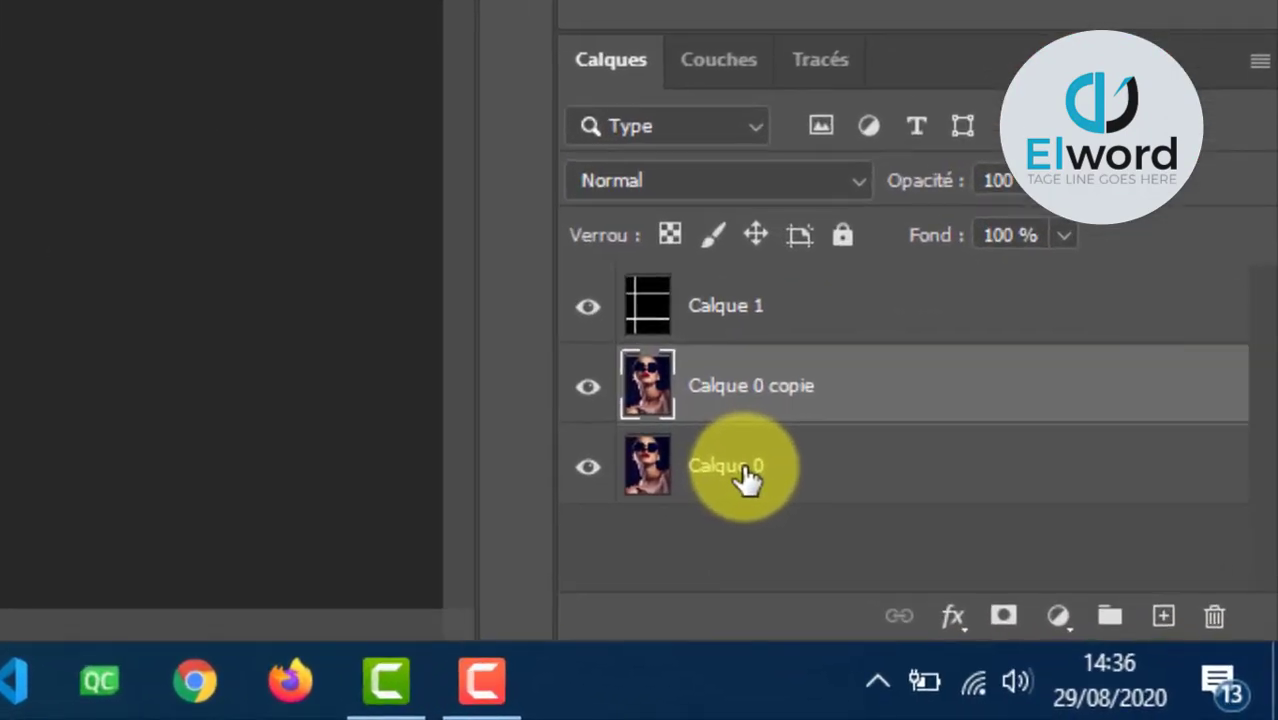
{"action": "left_click", "coordinate": [1000, 588]}
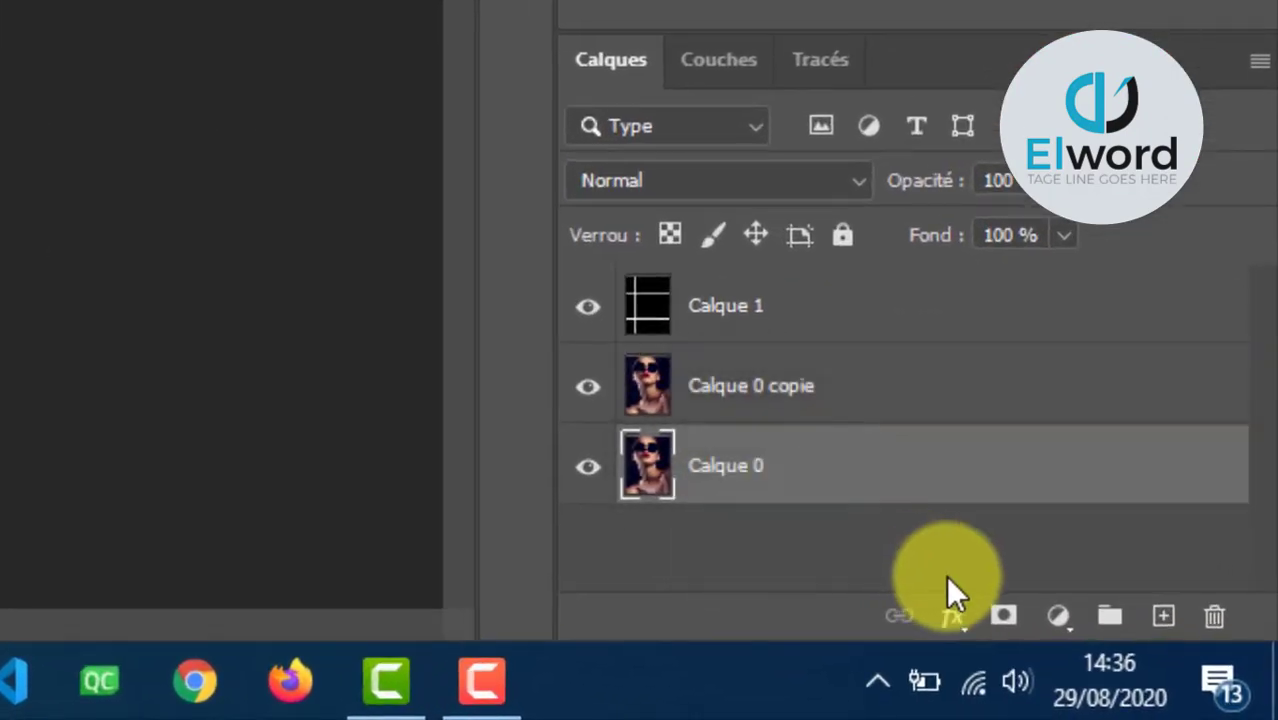
{"action": "left_click", "coordinate": [1003, 616]}
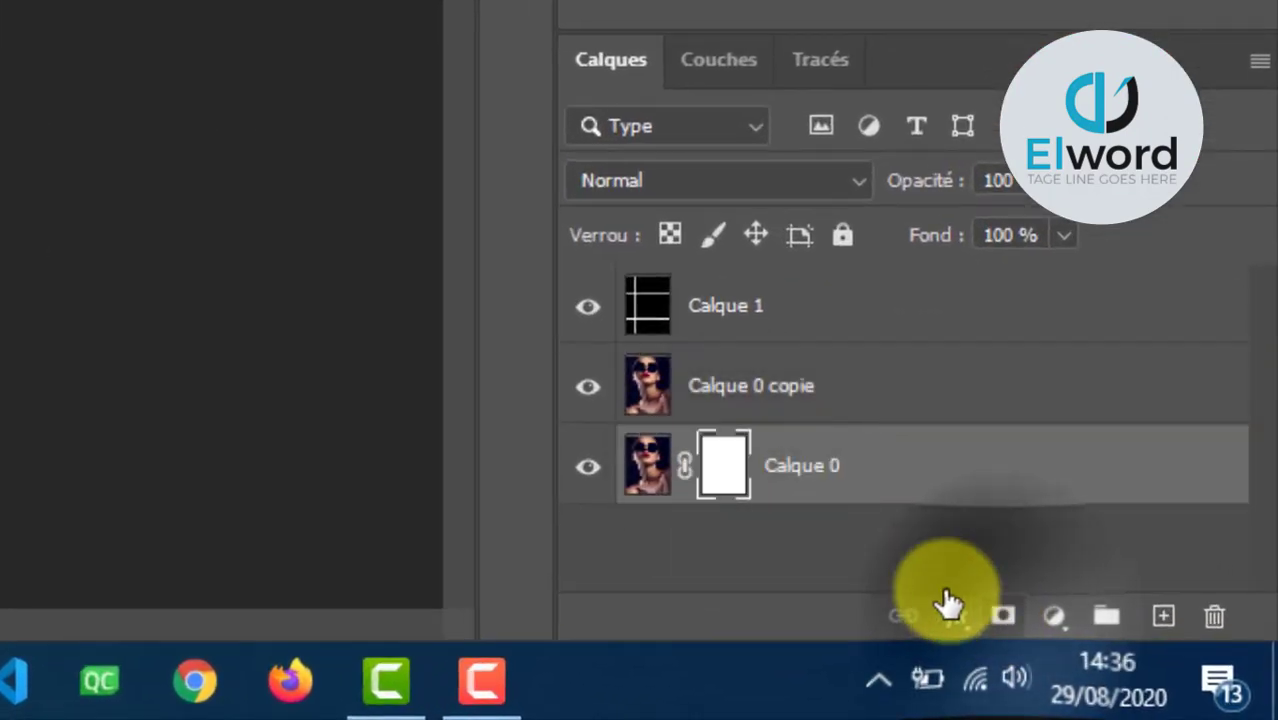
{"action": "key", "text": "ctrl+i"}
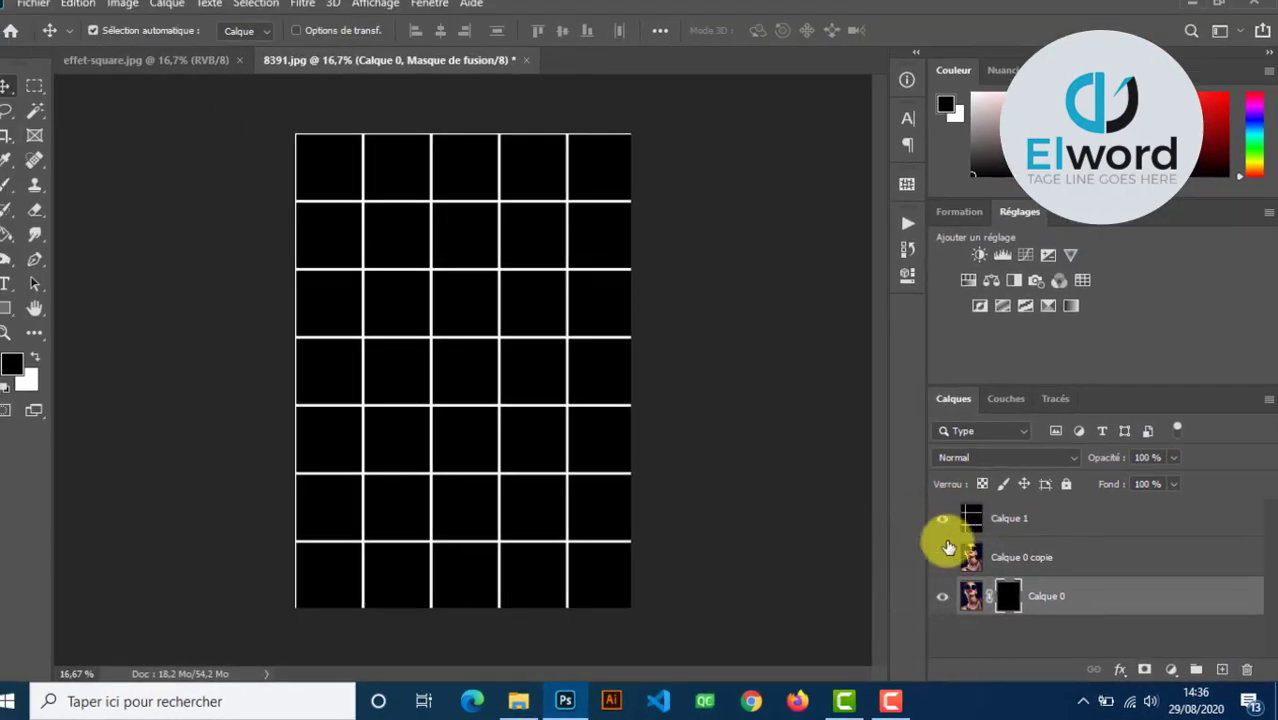
{"action": "left_click", "coordinate": [942, 518]}
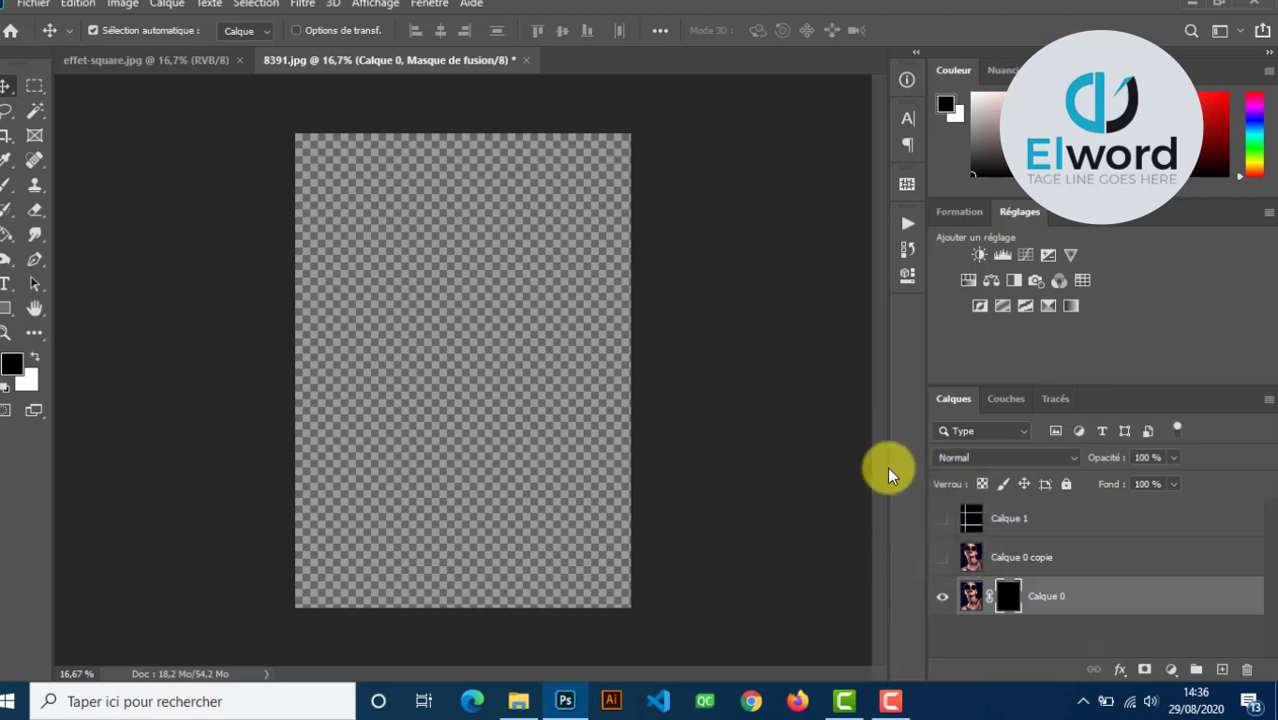
{"action": "left_click", "coordinate": [942, 518]}
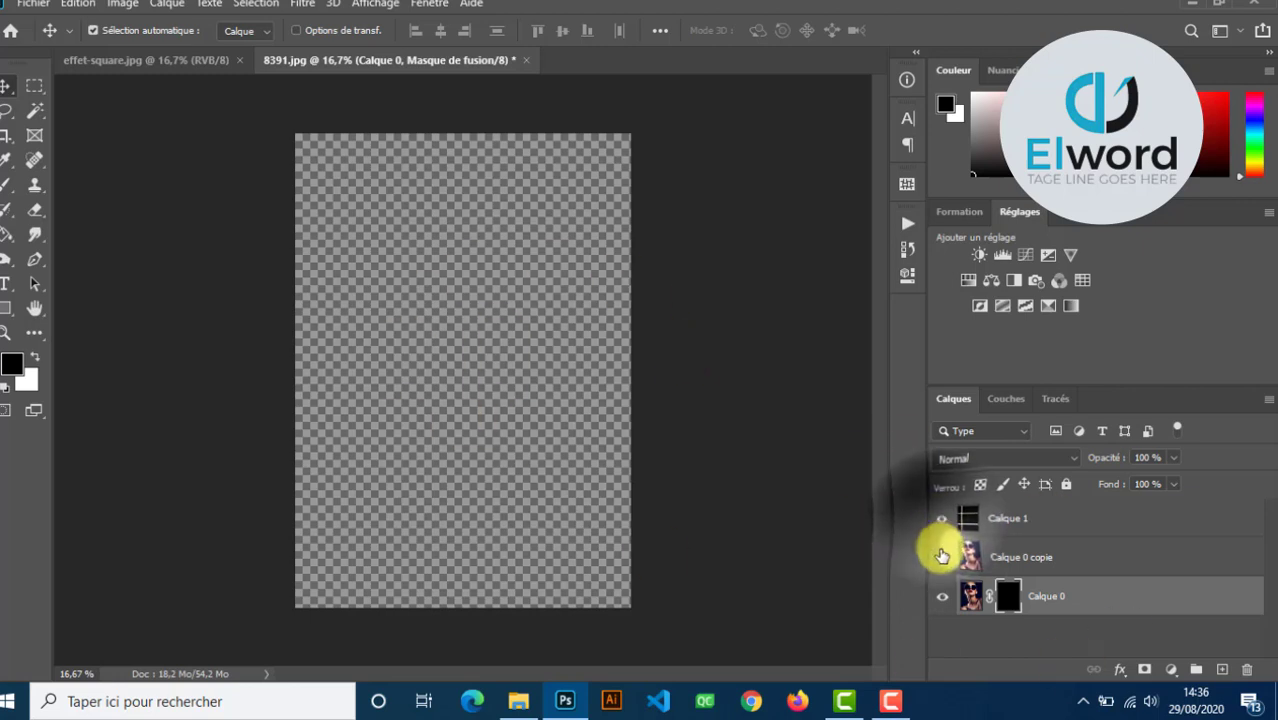
{"action": "left_click", "coordinate": [942, 557]}
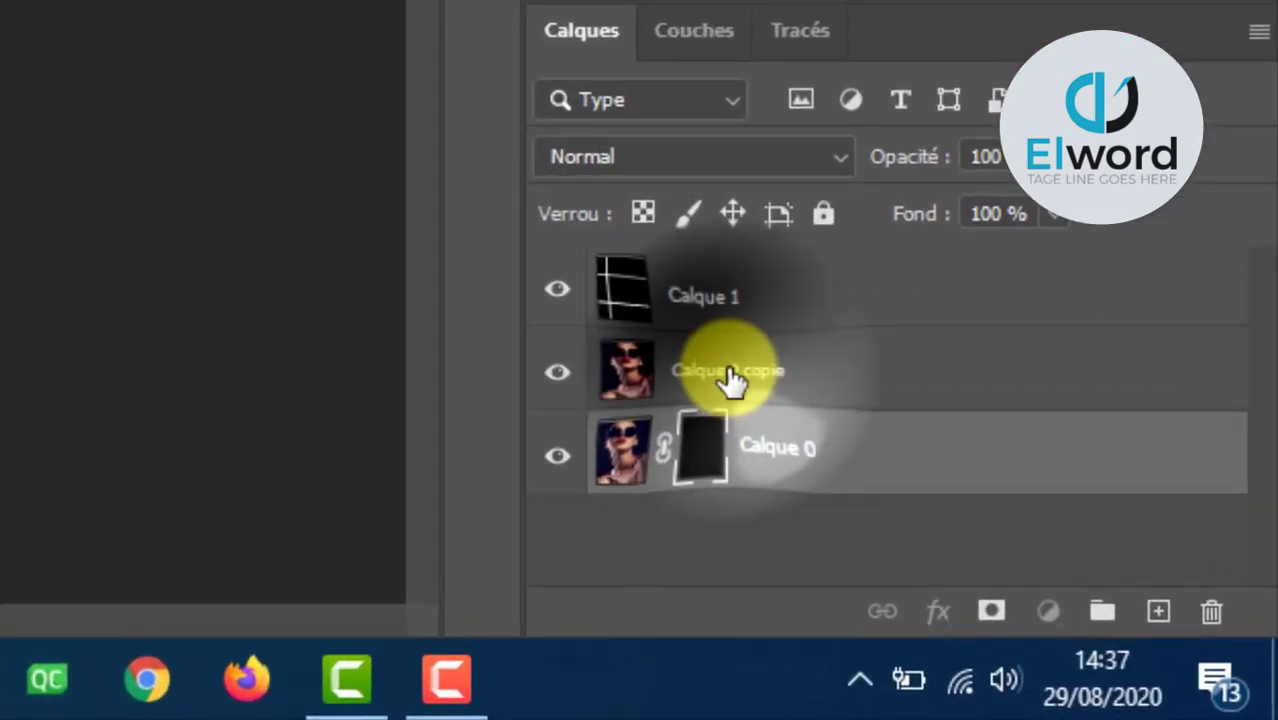
Set Calque 0 copie's opacity to 72%.
{"action": "left_click", "coordinate": [730, 378]}
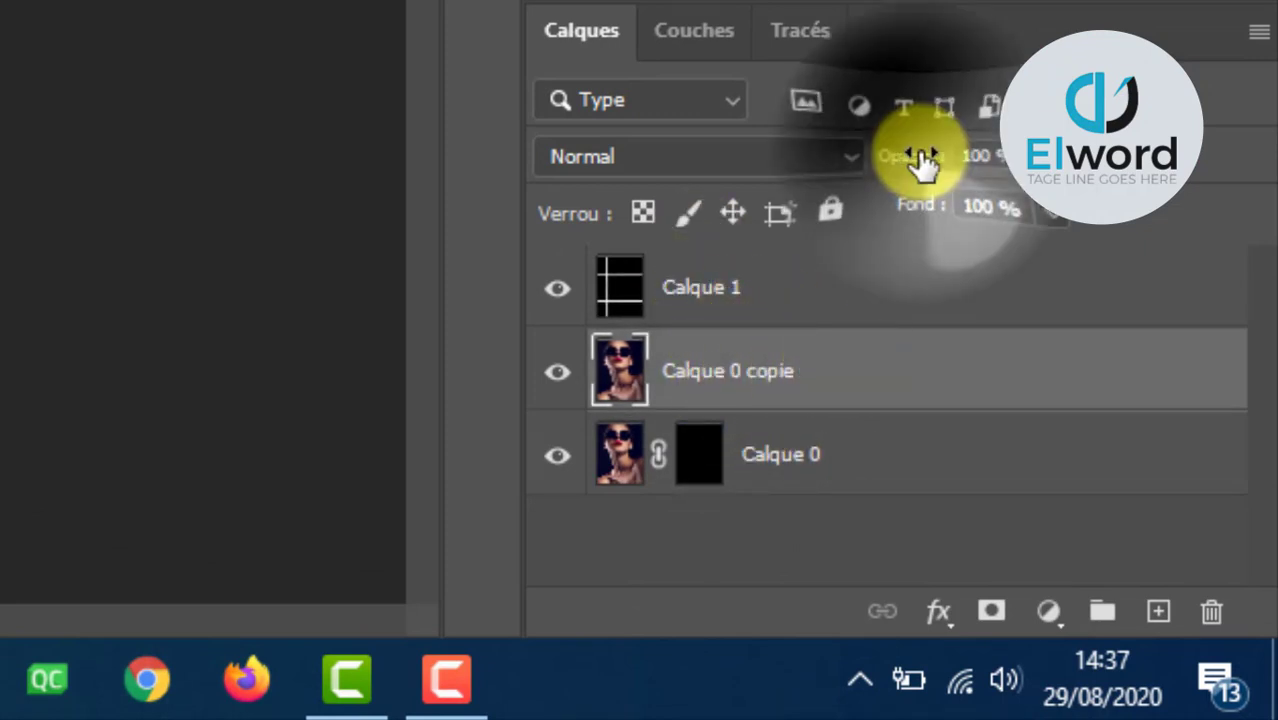
{"action": "left_click_drag", "start_coordinate": [922, 165], "coordinate": [864, 157]}
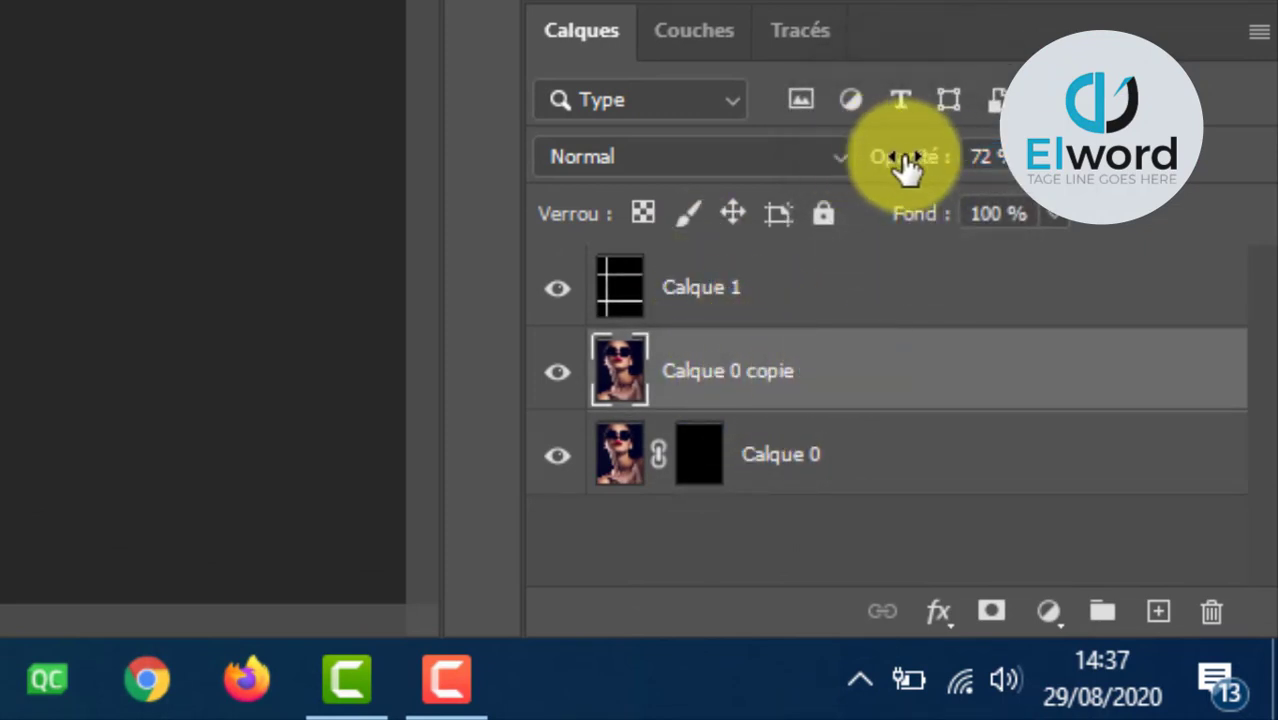
{"action": "left_click", "coordinate": [728, 305]}
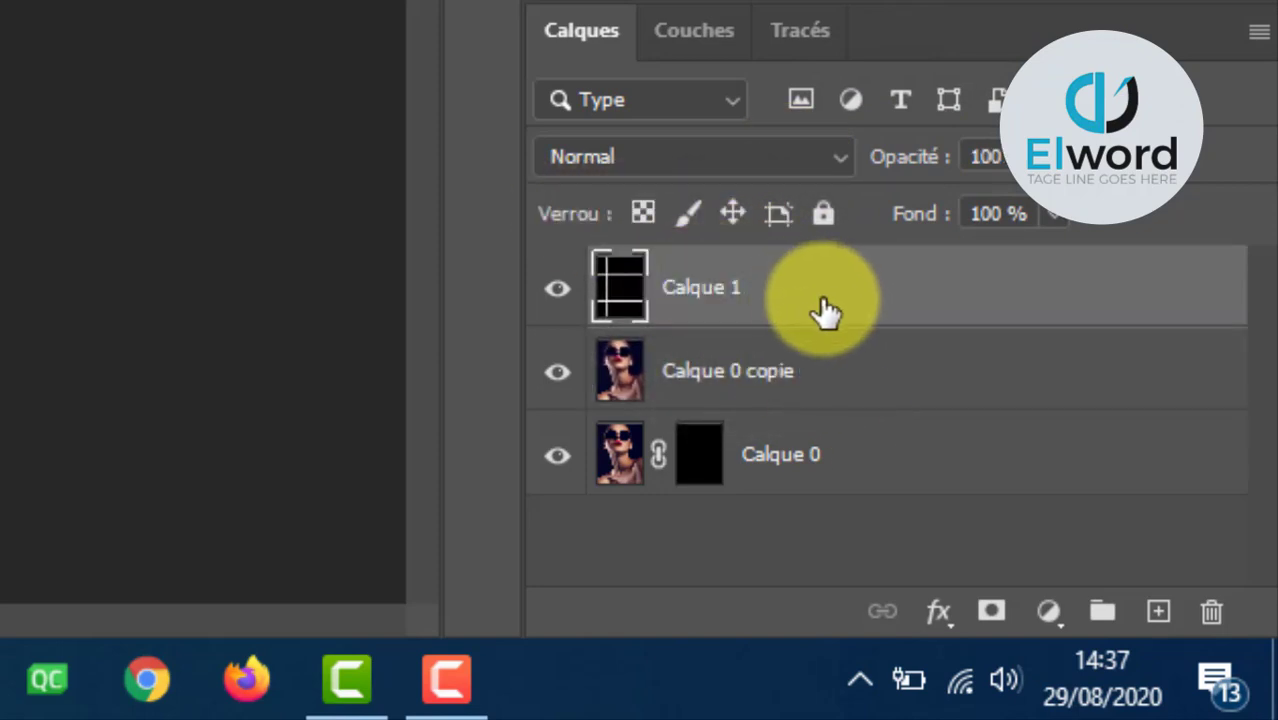
Blend Calque 1 in Superposition mode and dim Calque 0 copie to 39% opacity.
{"action": "left_click", "coordinate": [822, 163]}
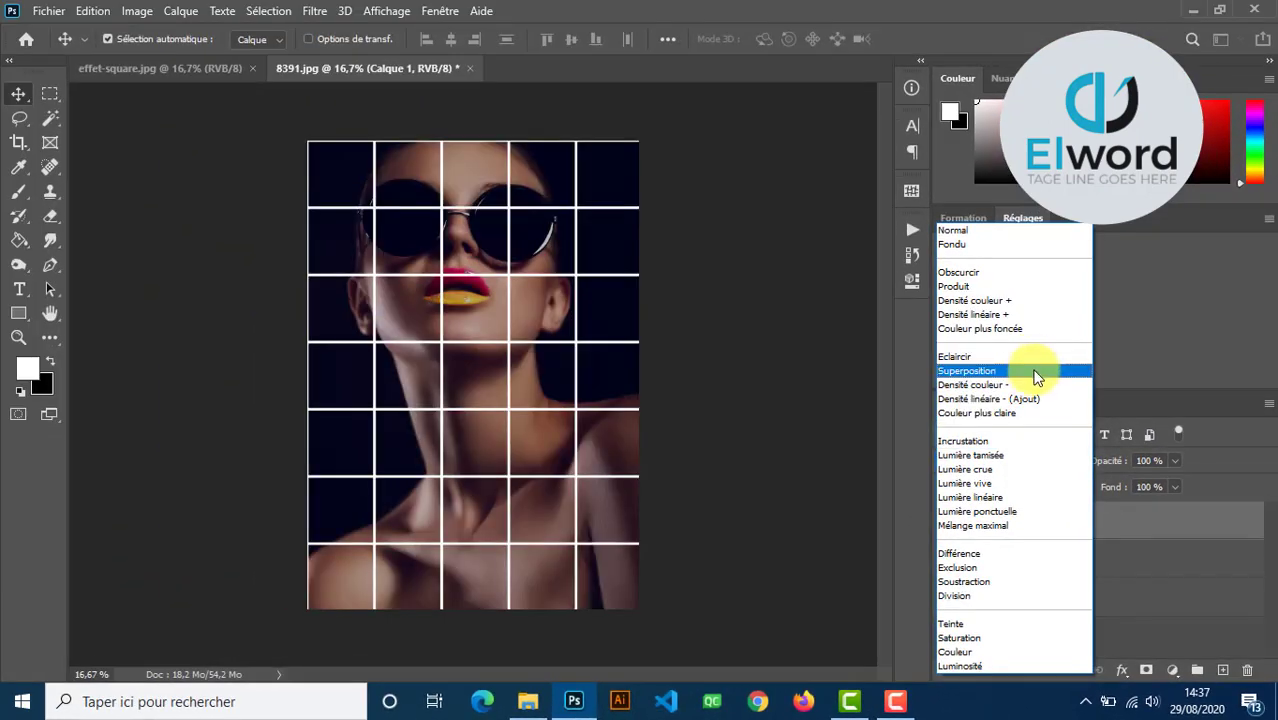
{"action": "left_click", "coordinate": [1037, 377]}
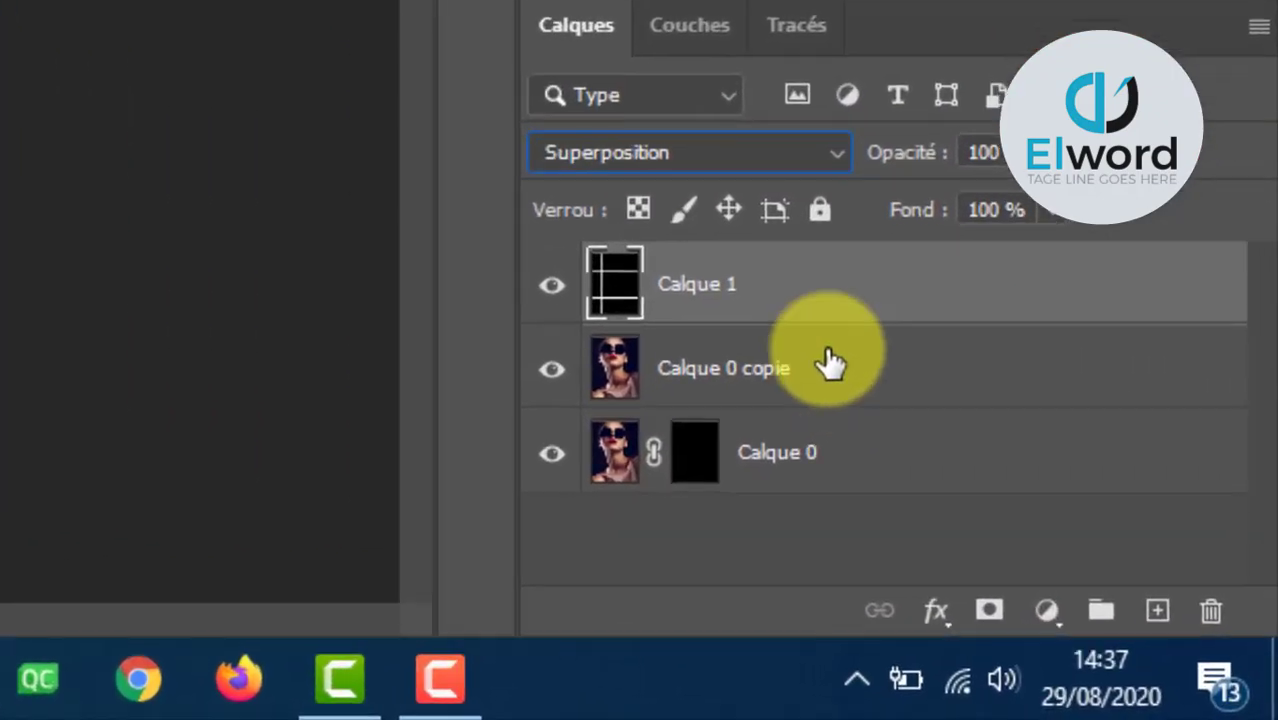
{"action": "left_click", "coordinate": [1071, 555]}
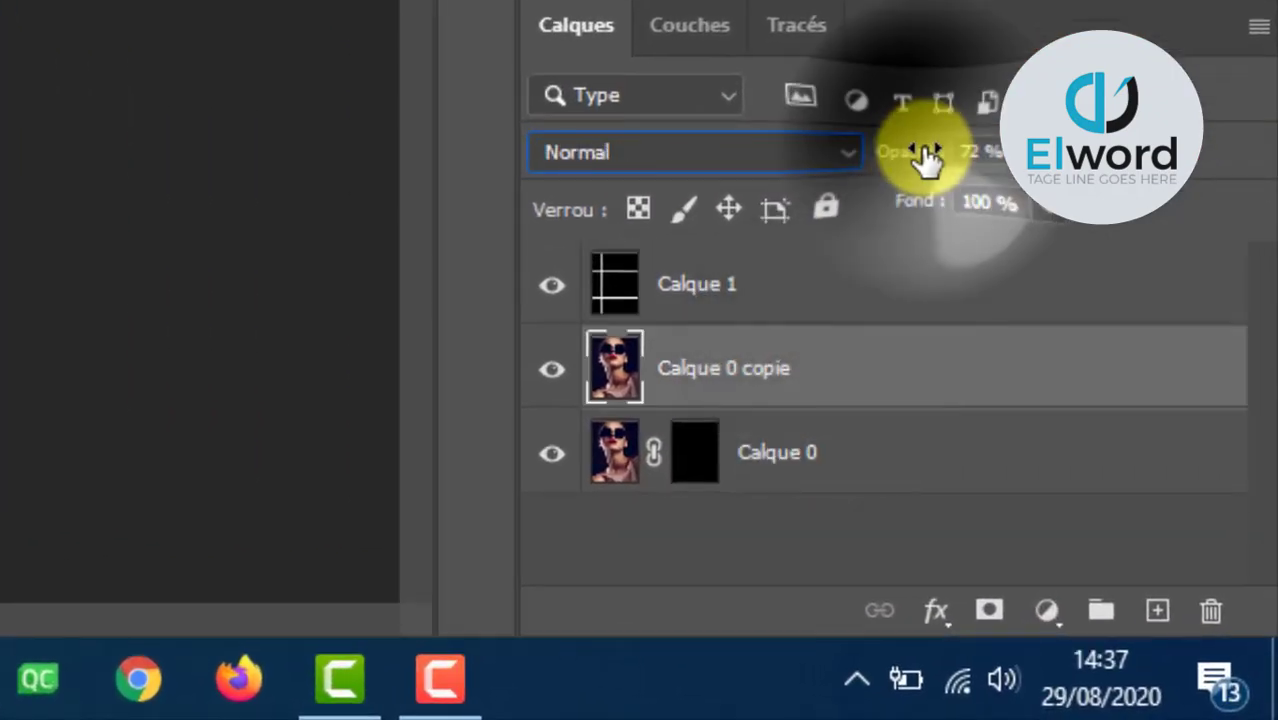
{"action": "left_click_drag", "start_coordinate": [925, 165], "coordinate": [858, 170]}
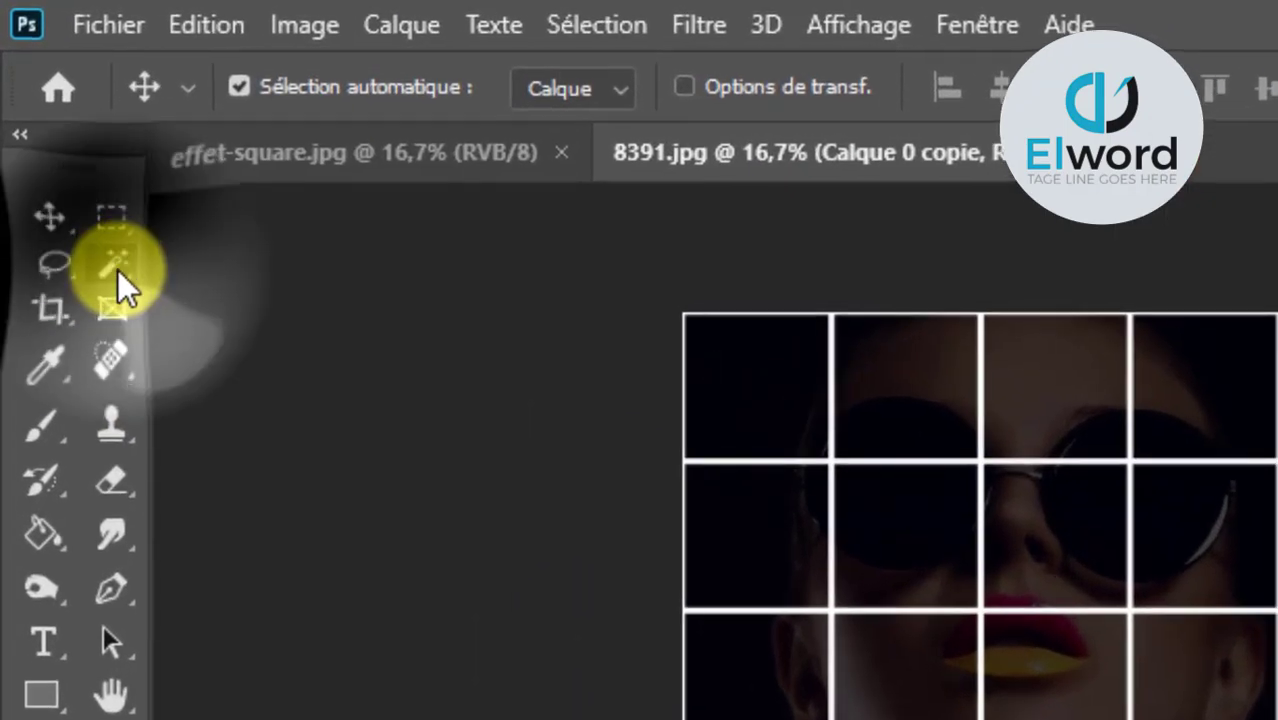
With the Magic Wand, select a top-row tile of the grid on Calque 1.
{"action": "left_click", "coordinate": [58, 136]}
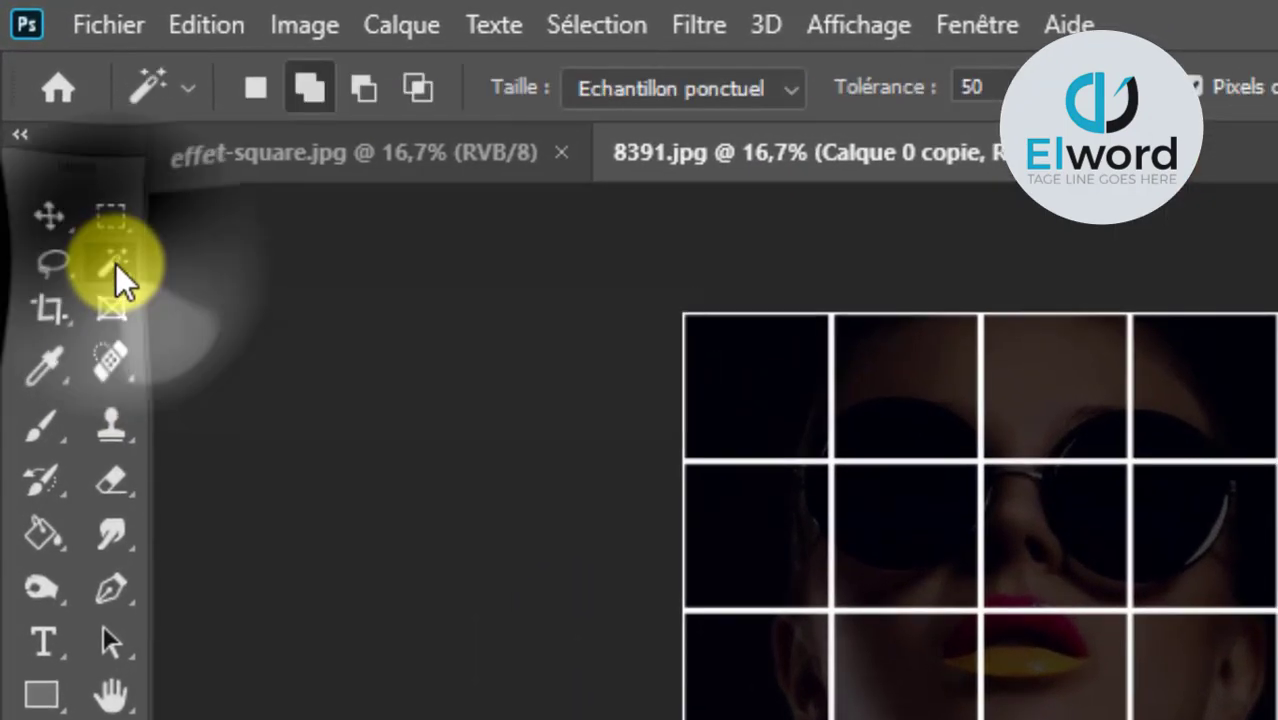
{"action": "right_click", "coordinate": [118, 278]}
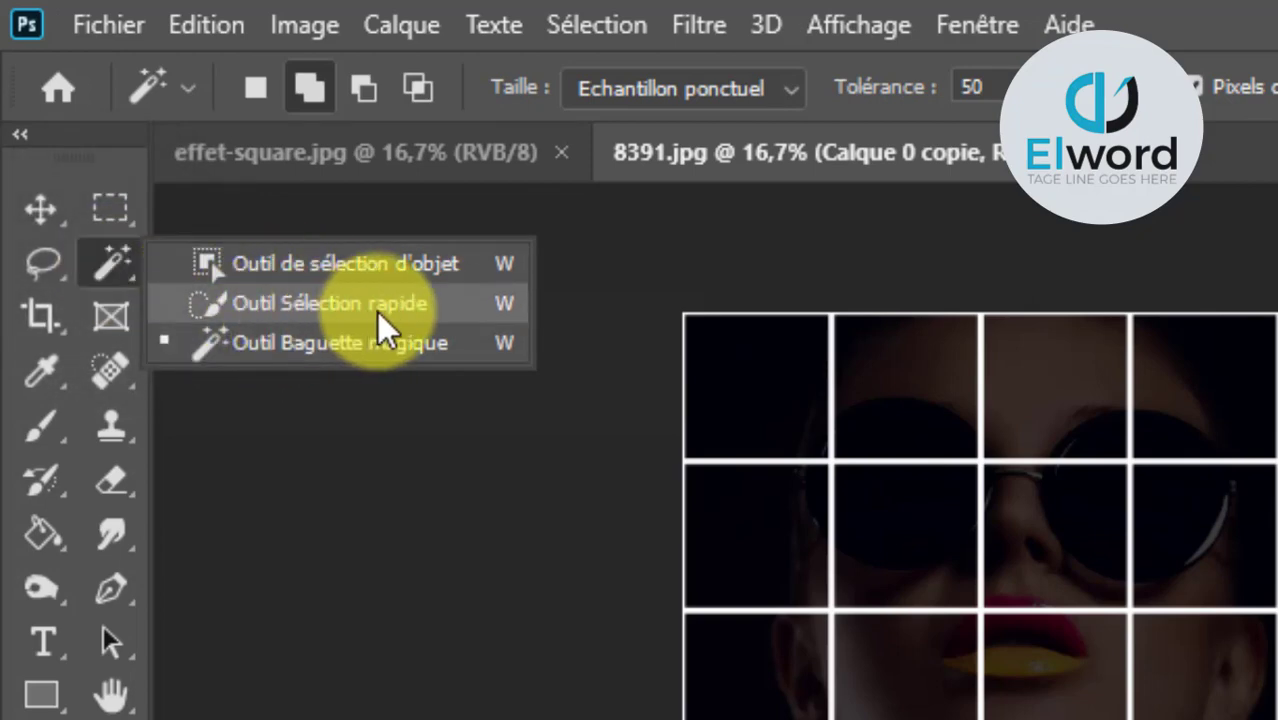
{"action": "left_click", "coordinate": [240, 344]}
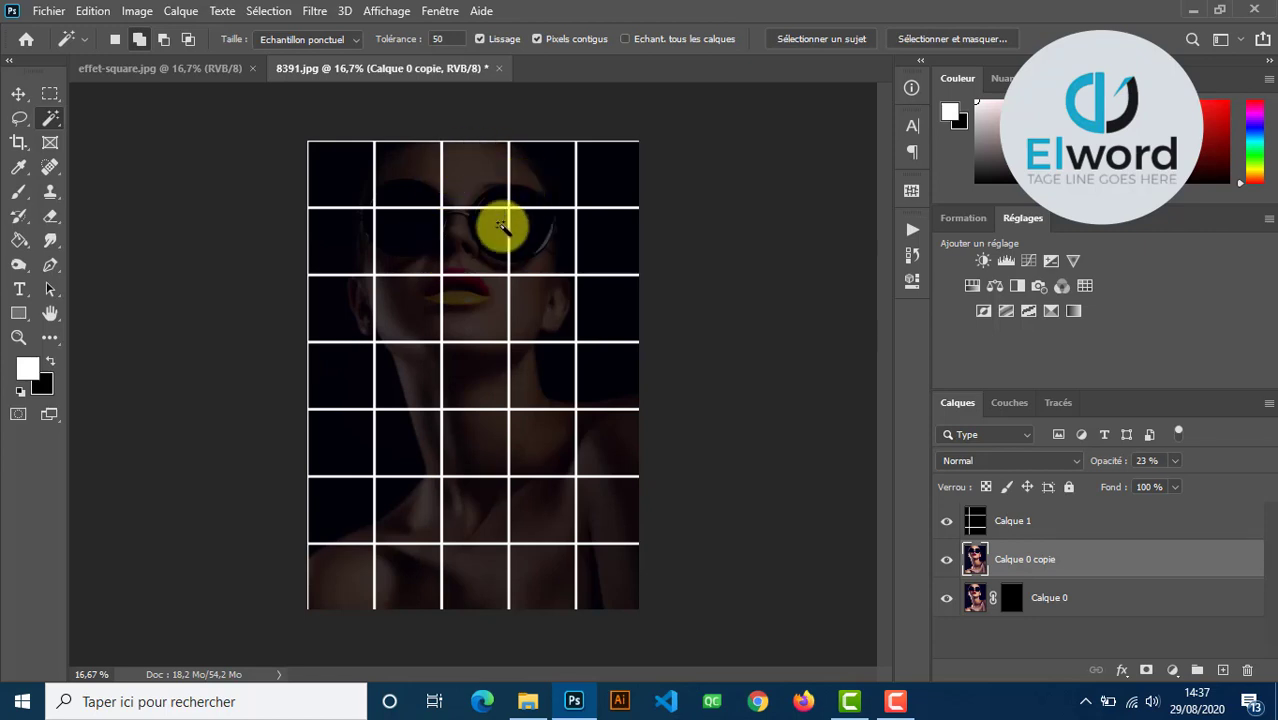
{"action": "left_click", "coordinate": [473, 174]}
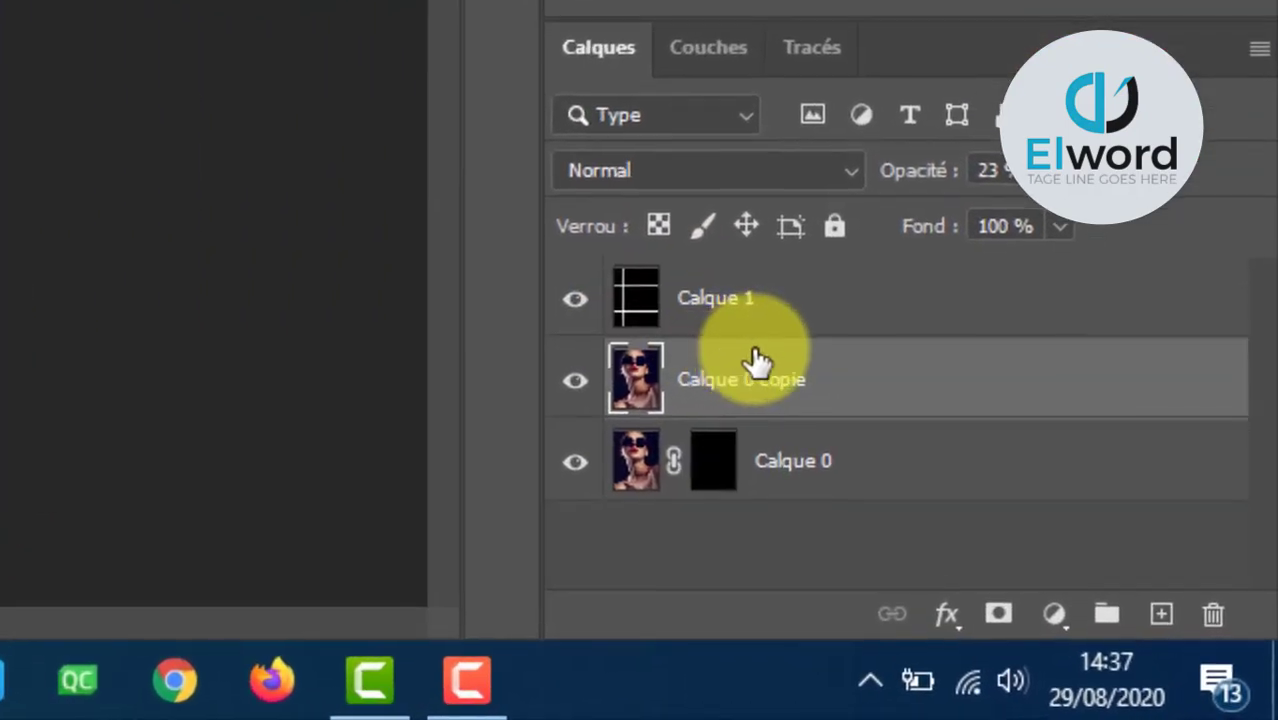
{"action": "left_click", "coordinate": [730, 302]}
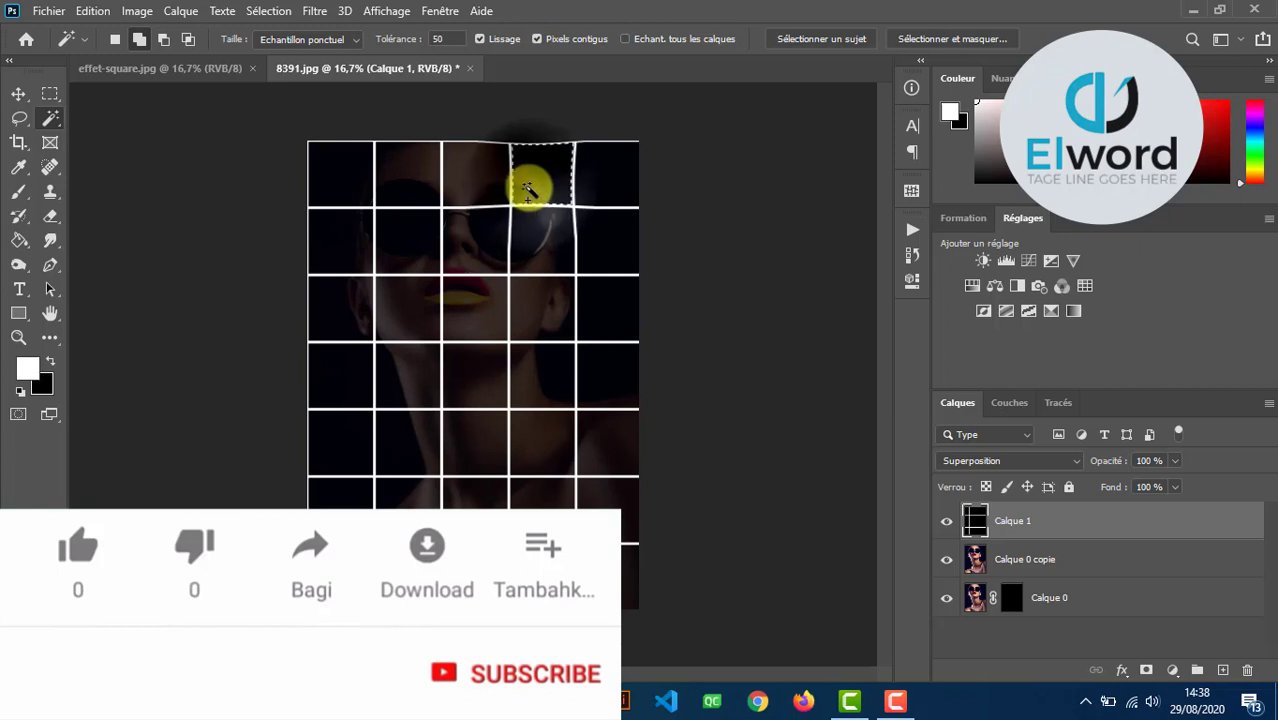
Add more top-row, second- and third-row, and neck tiles to the selection.
{"action": "left_click", "coordinate": [477, 182]}
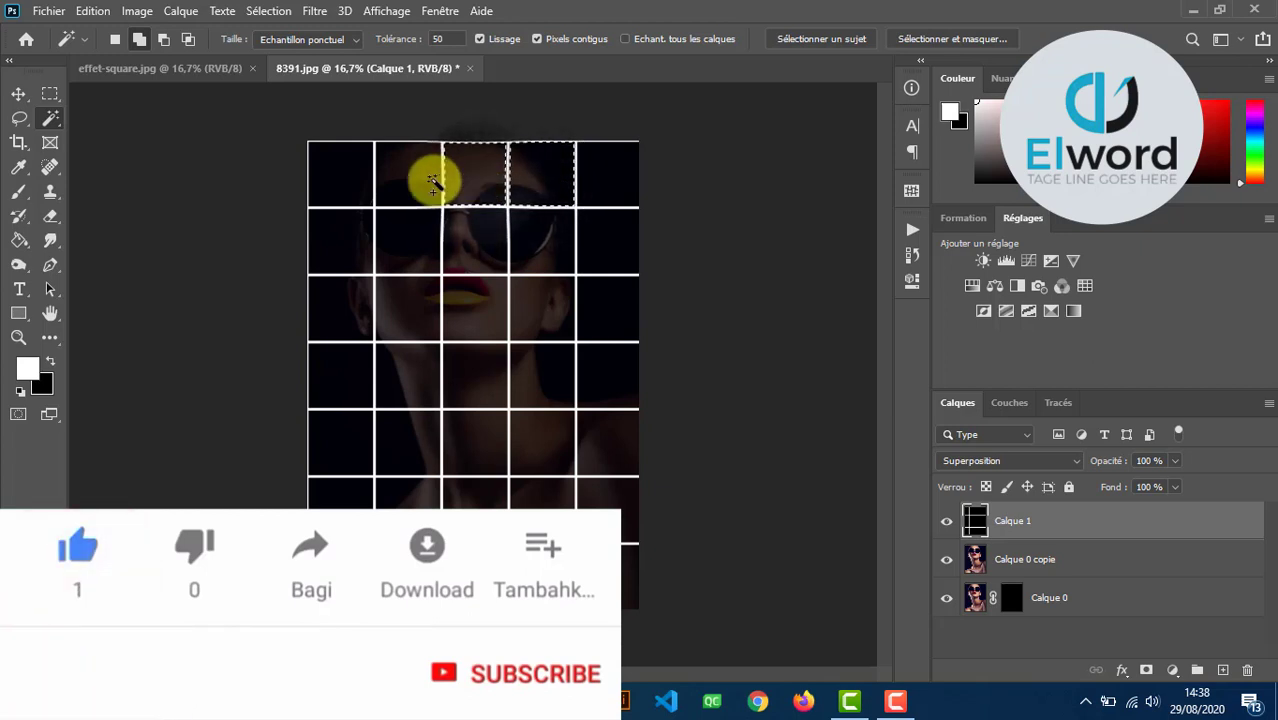
{"action": "left_click", "coordinate": [426, 177]}
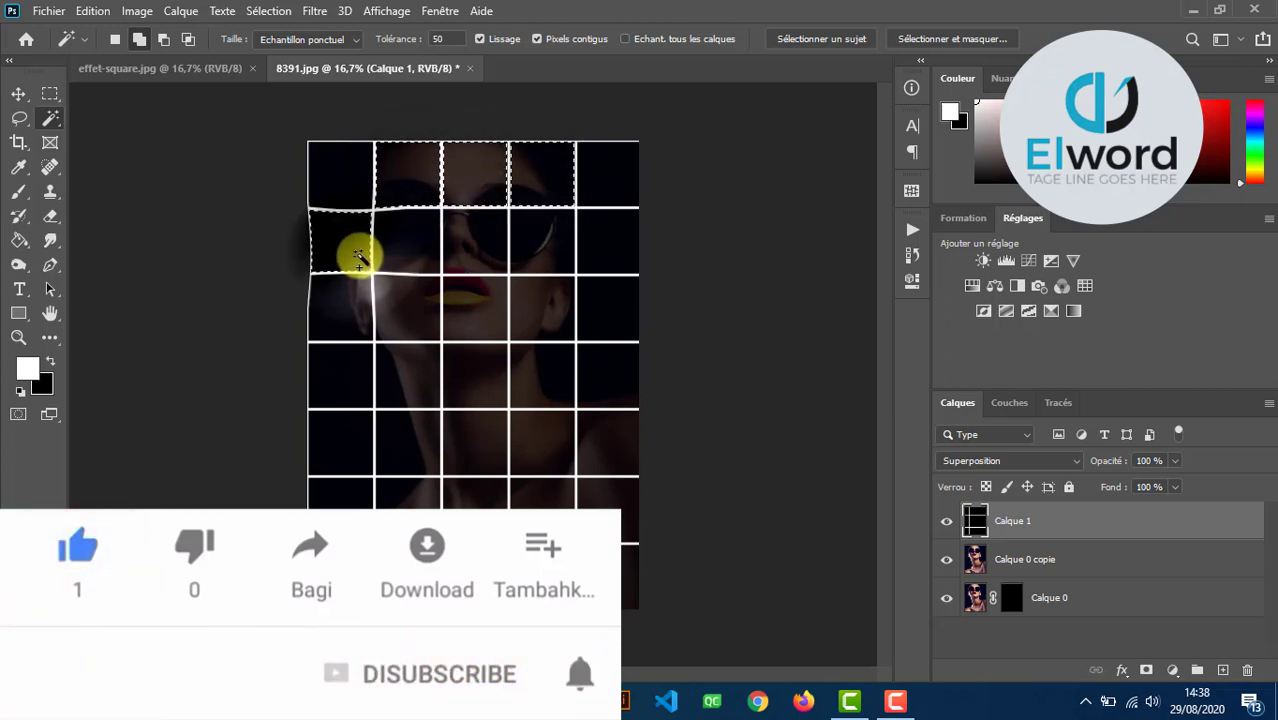
{"action": "left_click", "coordinate": [521, 261]}
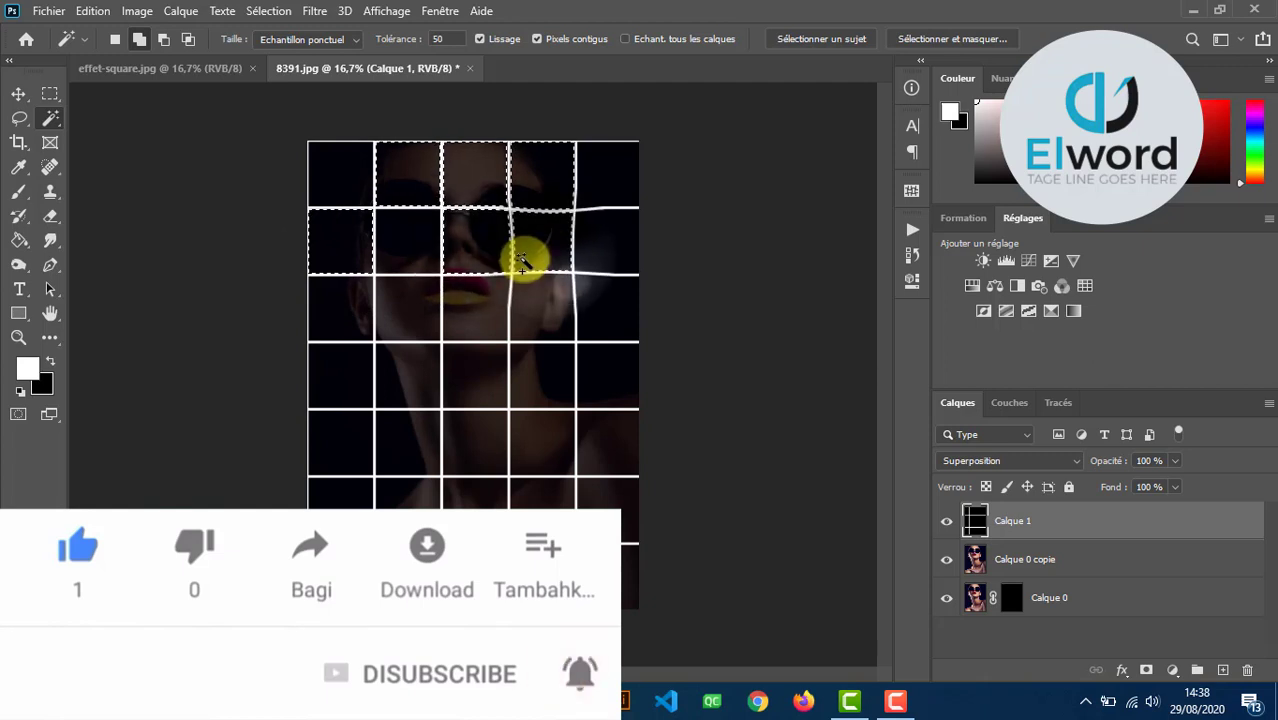
{"action": "left_click", "coordinate": [521, 318]}
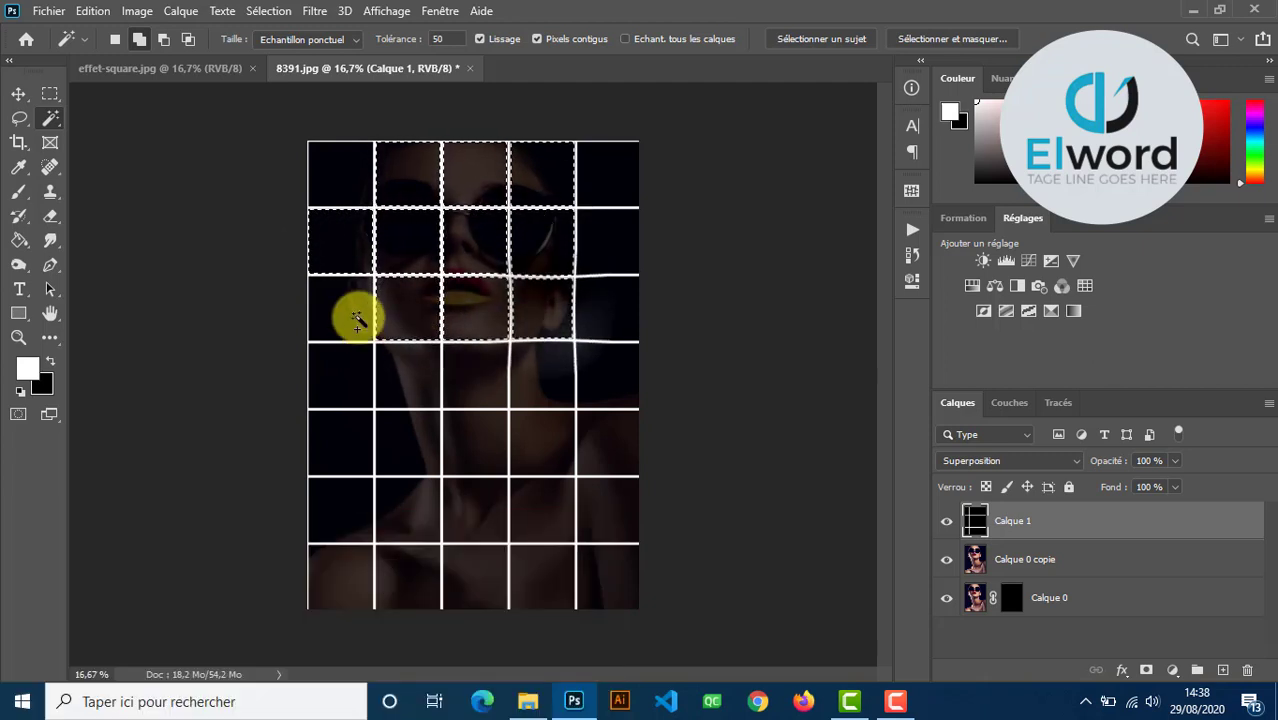
{"action": "left_click", "coordinate": [535, 385]}
{"action": "left_click", "coordinate": [481, 393]}
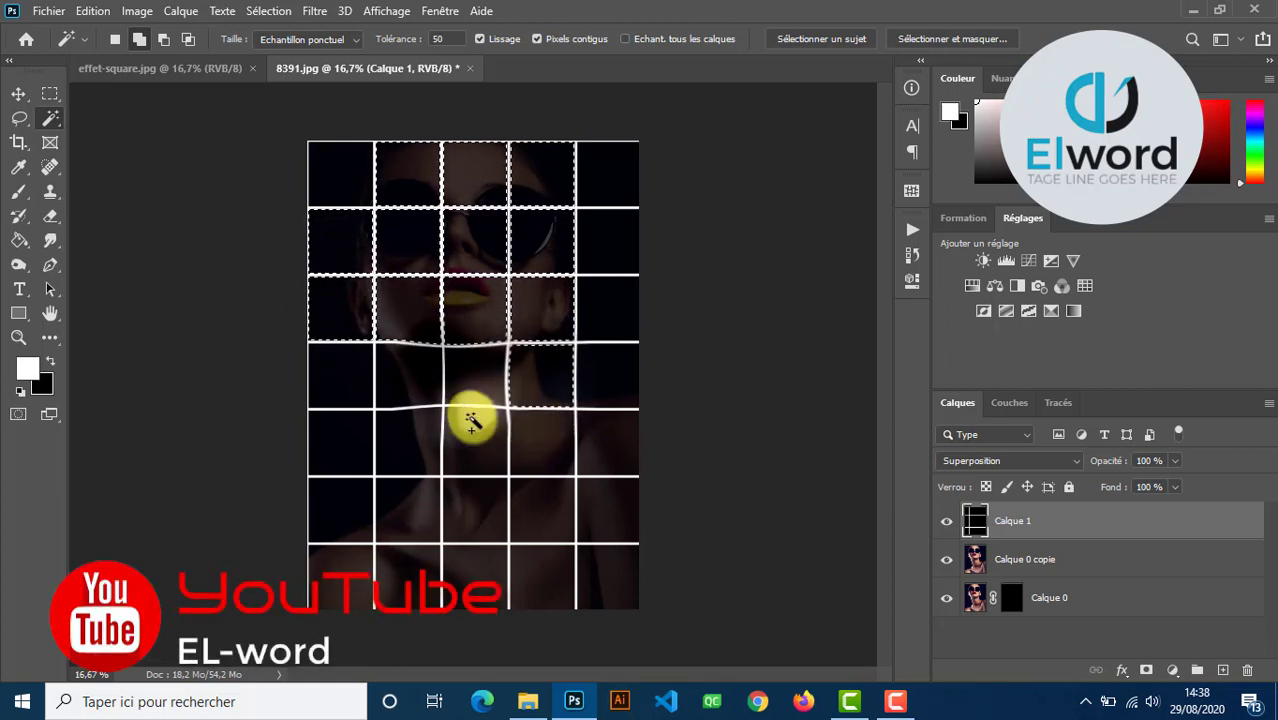
Add shoulder, right-edge, lower-left and bottom-row tiles to the selection.
{"action": "left_click", "coordinate": [468, 440]}
{"action": "left_click", "coordinate": [533, 448]}
{"action": "left_click", "coordinate": [608, 458]}
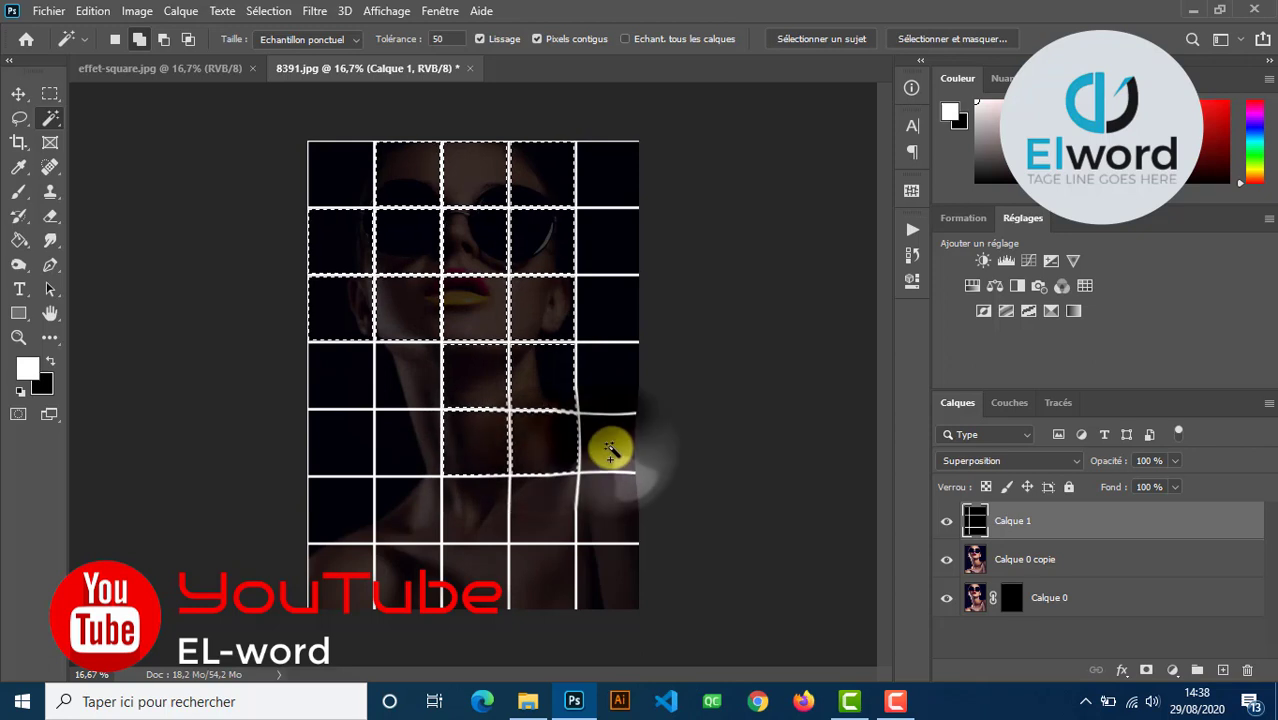
{"action": "left_click", "coordinate": [564, 507]}
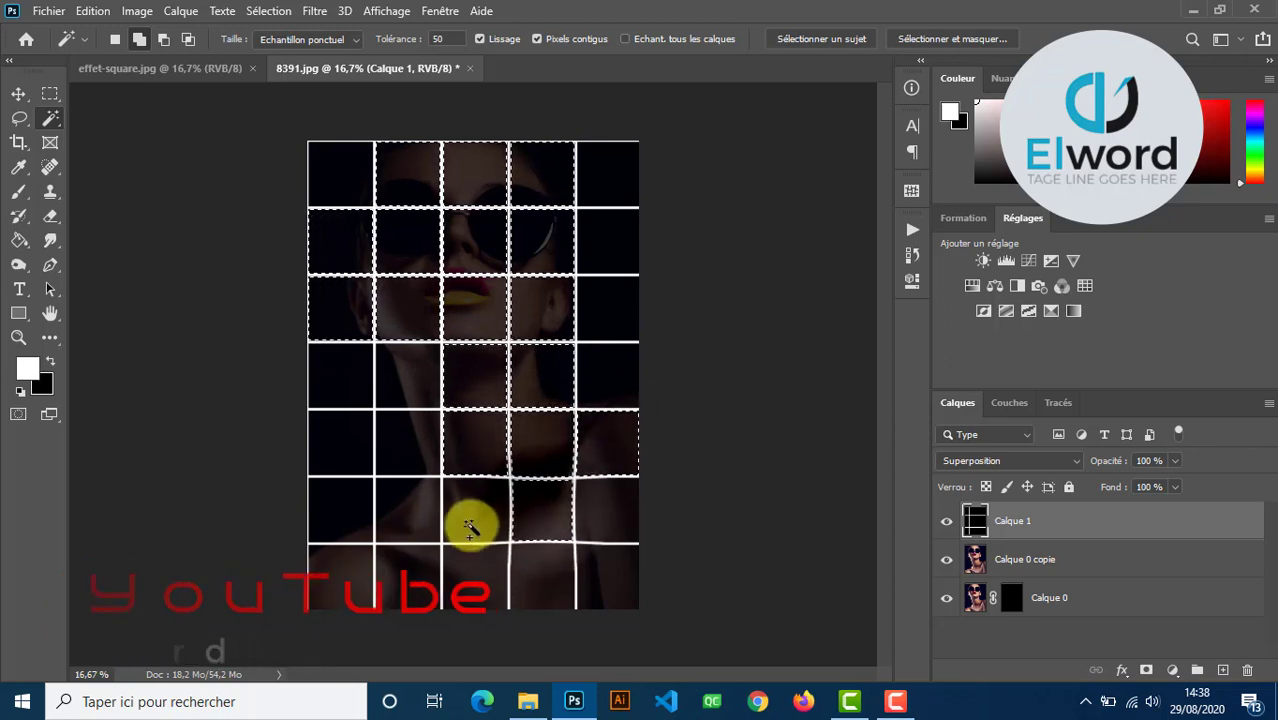
{"action": "left_click", "coordinate": [415, 528]}
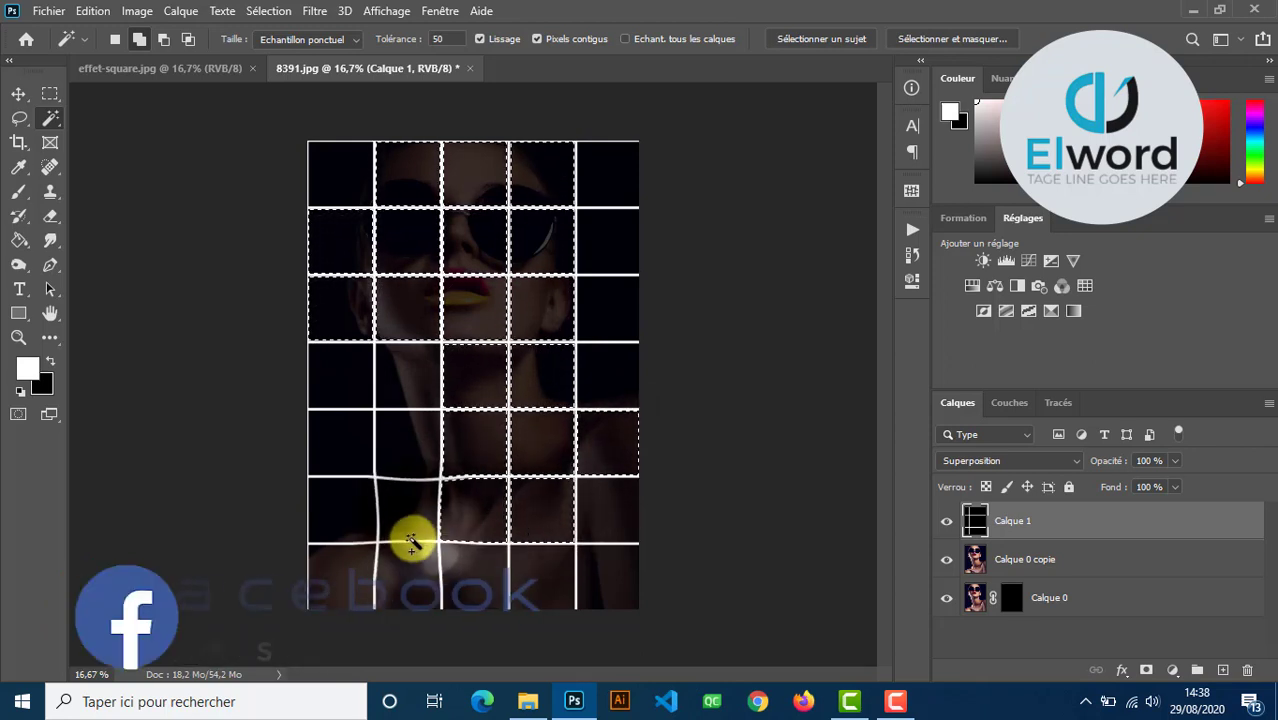
{"action": "left_click", "coordinate": [360, 582]}
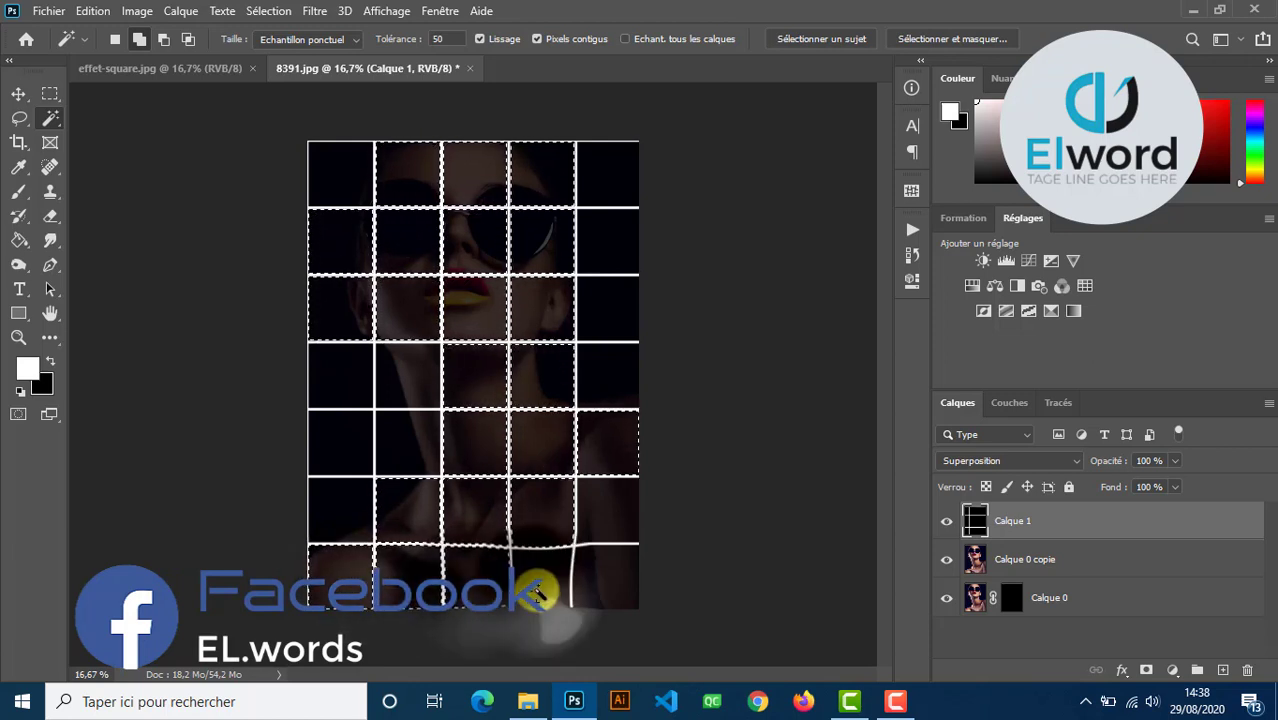
{"action": "left_click", "coordinate": [566, 591]}
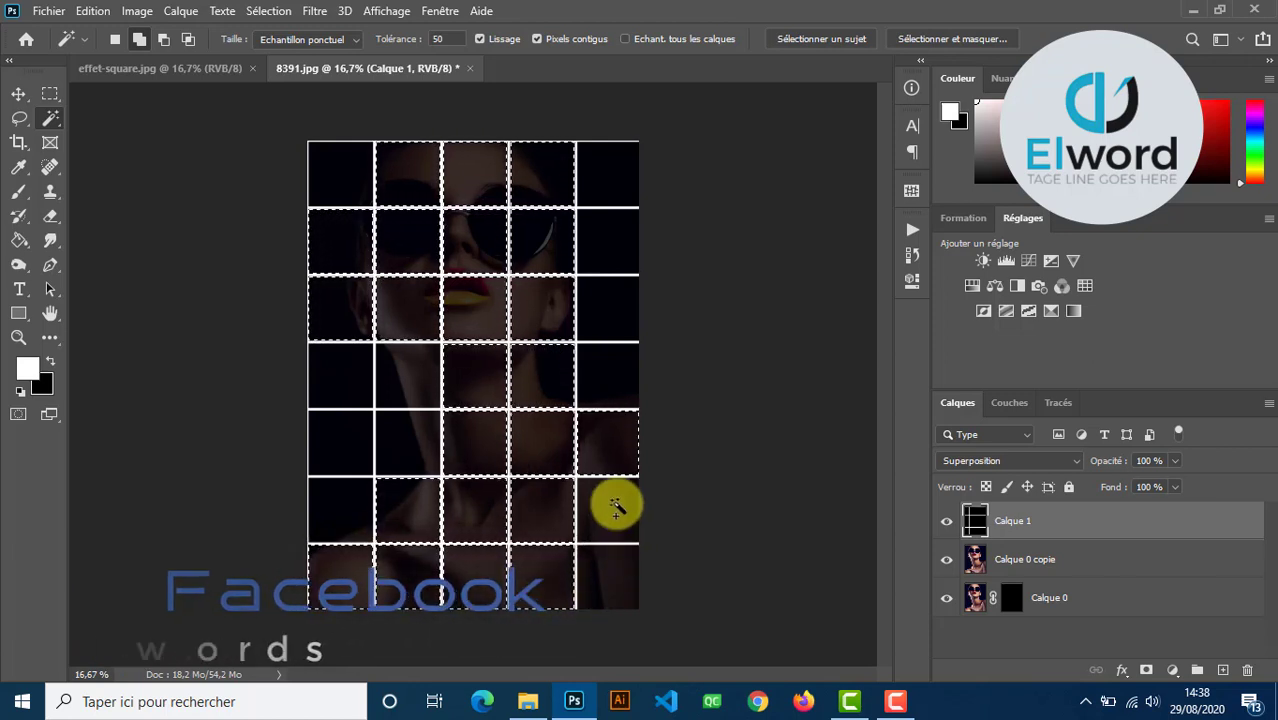
{"action": "left_click", "coordinate": [576, 512]}
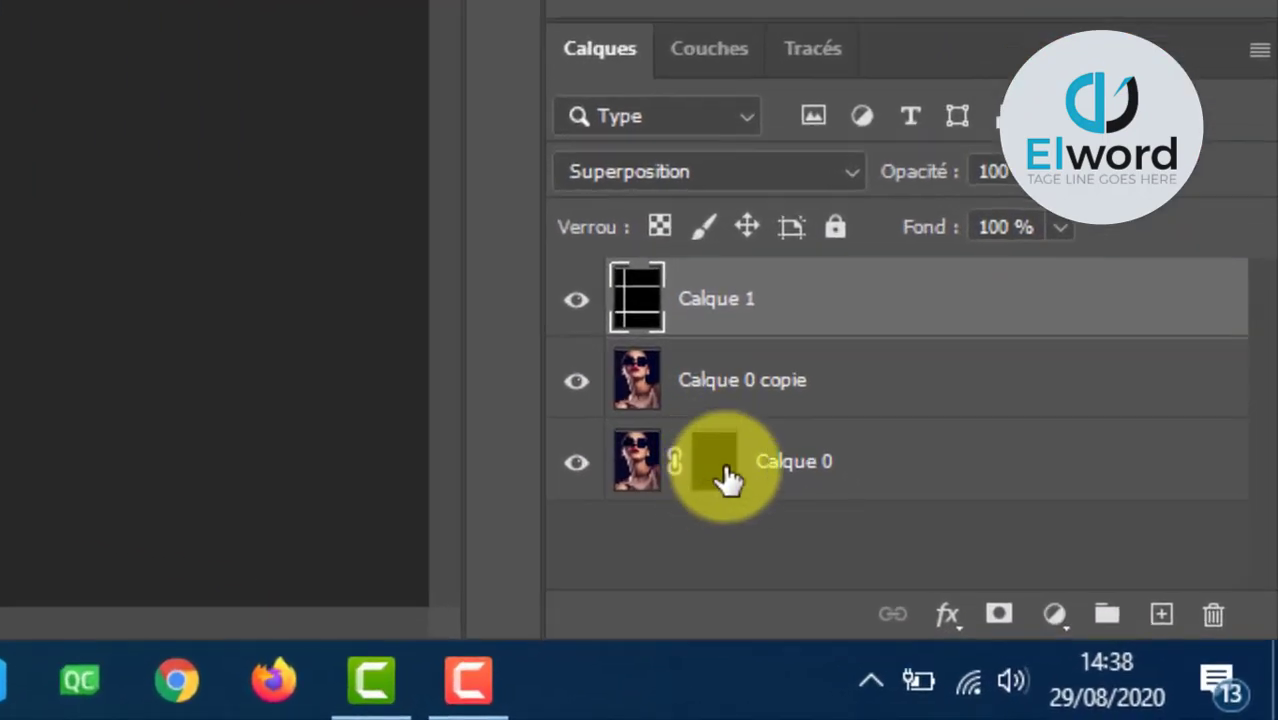
Paint white with a large brush on Calque 0's mask over the selected face, sunglasses and lips tiles.
{"action": "left_click", "coordinate": [722, 478]}
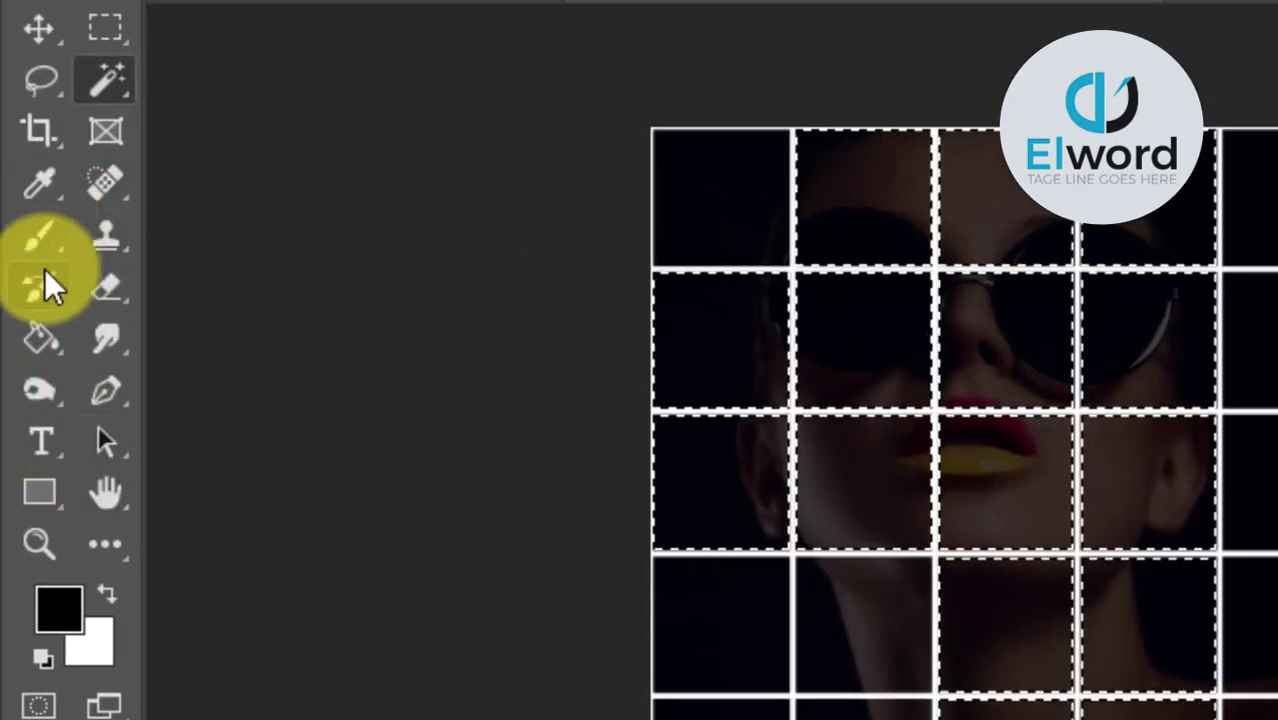
{"action": "left_click", "coordinate": [34, 240]}
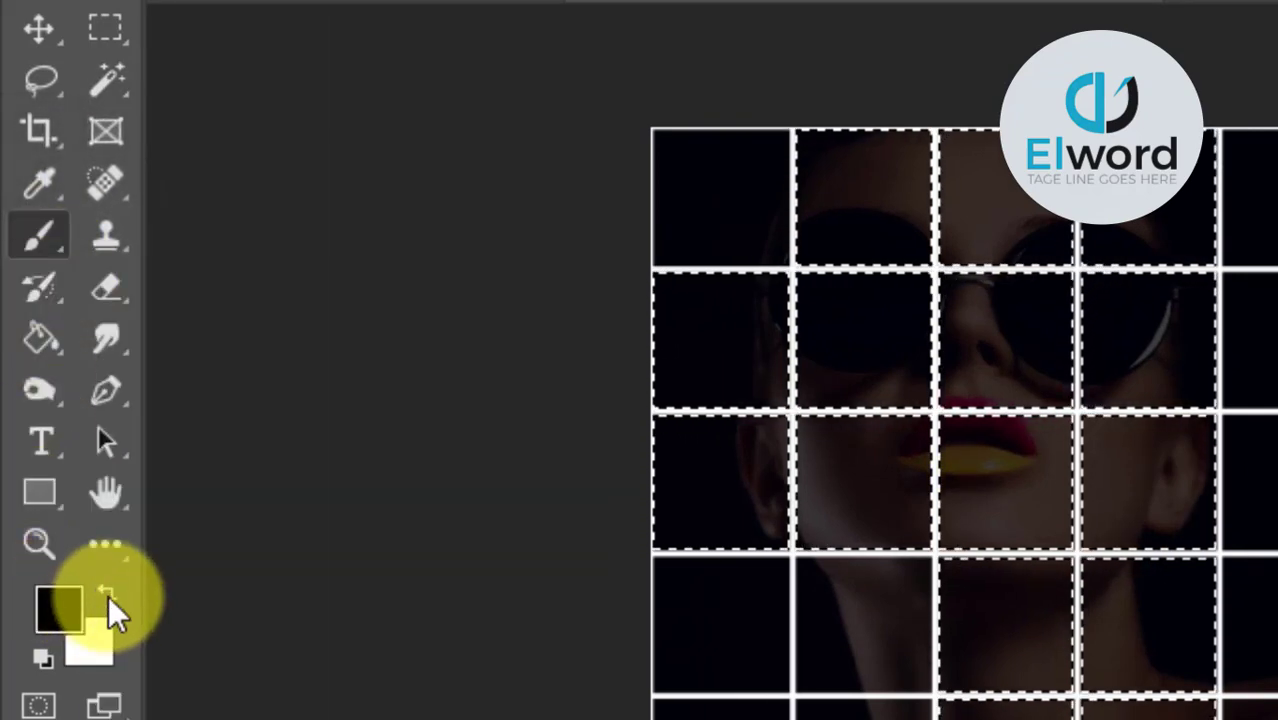
{"action": "left_click", "coordinate": [108, 595]}
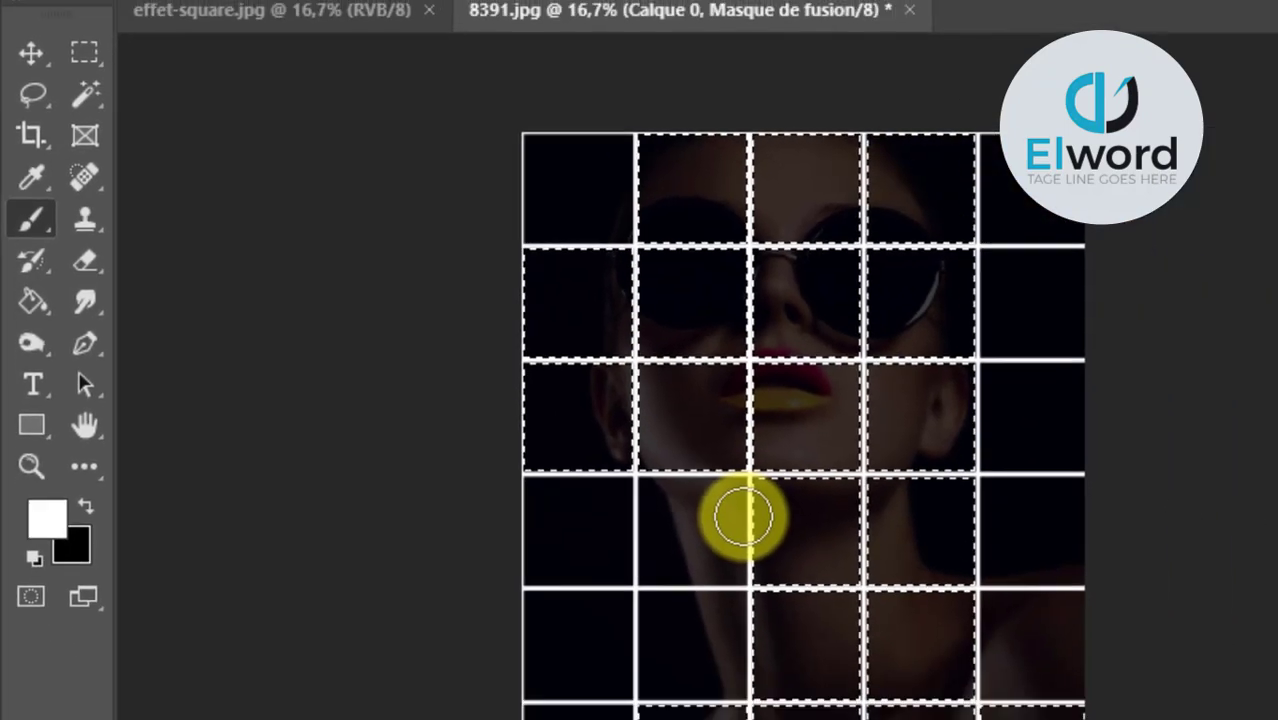
{"action": "right_click", "coordinate": [456, 365], "text": "alt"}
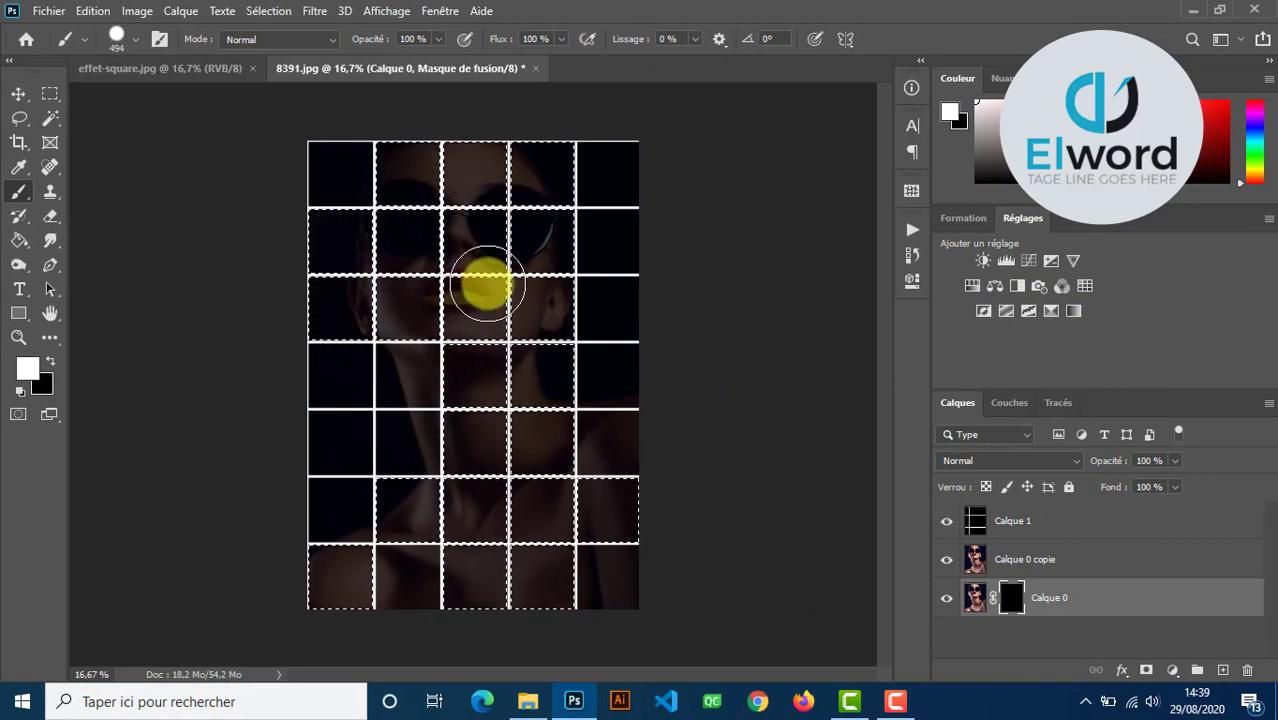
{"action": "mouse_move", "coordinate": [418, 276]}
{"action": "left_mouse_down"}
{"action": "mouse_move", "coordinate": [422, 137]}
{"action": "mouse_move", "coordinate": [478, 193]}
{"action": "mouse_move", "coordinate": [539, 456]}
{"action": "mouse_move", "coordinate": [550, 405]}
{"action": "mouse_move", "coordinate": [536, 577]}
{"action": "mouse_move", "coordinate": [385, 177]}
{"action": "mouse_move", "coordinate": [308, 285]}
{"action": "mouse_move", "coordinate": [442, 228]}
{"action": "mouse_move", "coordinate": [490, 330]}
{"action": "mouse_move", "coordinate": [314, 679]}
{"action": "mouse_move", "coordinate": [450, 548]}
{"action": "mouse_move", "coordinate": [543, 650]}
{"action": "mouse_move", "coordinate": [614, 662]}
{"action": "mouse_move", "coordinate": [626, 696]}
{"action": "mouse_move", "coordinate": [570, 368]}
{"action": "mouse_move", "coordinate": [344, 626]}
{"action": "mouse_move", "coordinate": [430, 696]}
{"action": "mouse_move", "coordinate": [424, 556]}
{"action": "mouse_move", "coordinate": [400, 468]}
{"action": "mouse_move", "coordinate": [433, 352]}
{"action": "mouse_move", "coordinate": [508, 392]}
{"action": "mouse_move", "coordinate": [434, 337]}
{"action": "mouse_move", "coordinate": [458, 288]}
{"action": "mouse_move", "coordinate": [428, 386]}
{"action": "mouse_move", "coordinate": [357, 500]}
{"action": "left_mouse_up"}
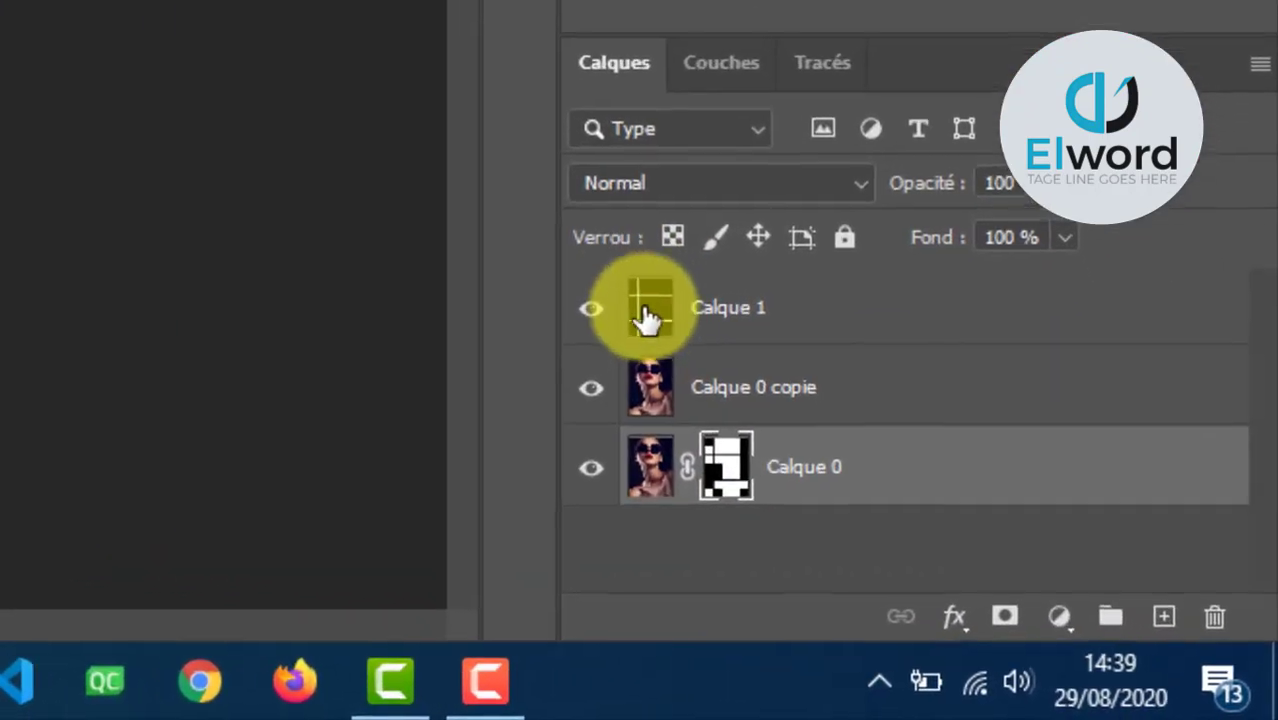
Magic-Wand more grid cells on Calque 1 and brush them into Calque 0's mask.
{"action": "left_click", "coordinate": [648, 318]}
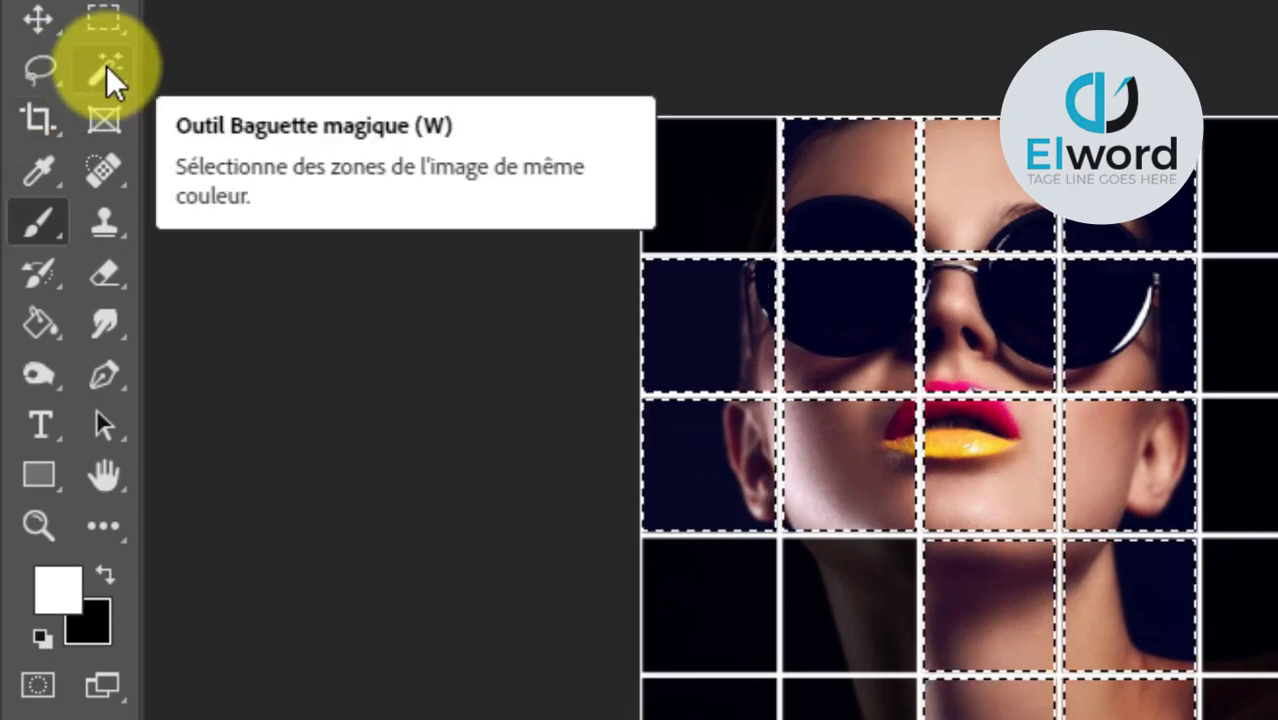
{"action": "left_click", "coordinate": [106, 68]}
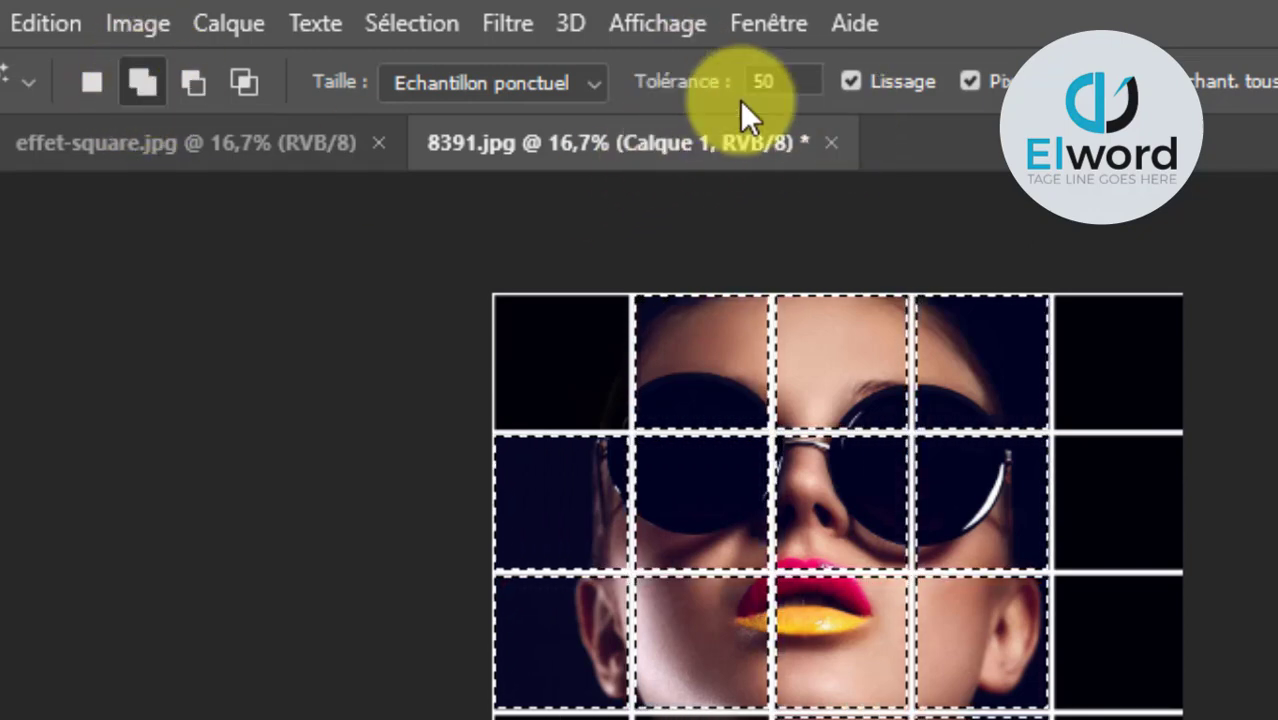
{"action": "left_click", "coordinate": [978, 80]}
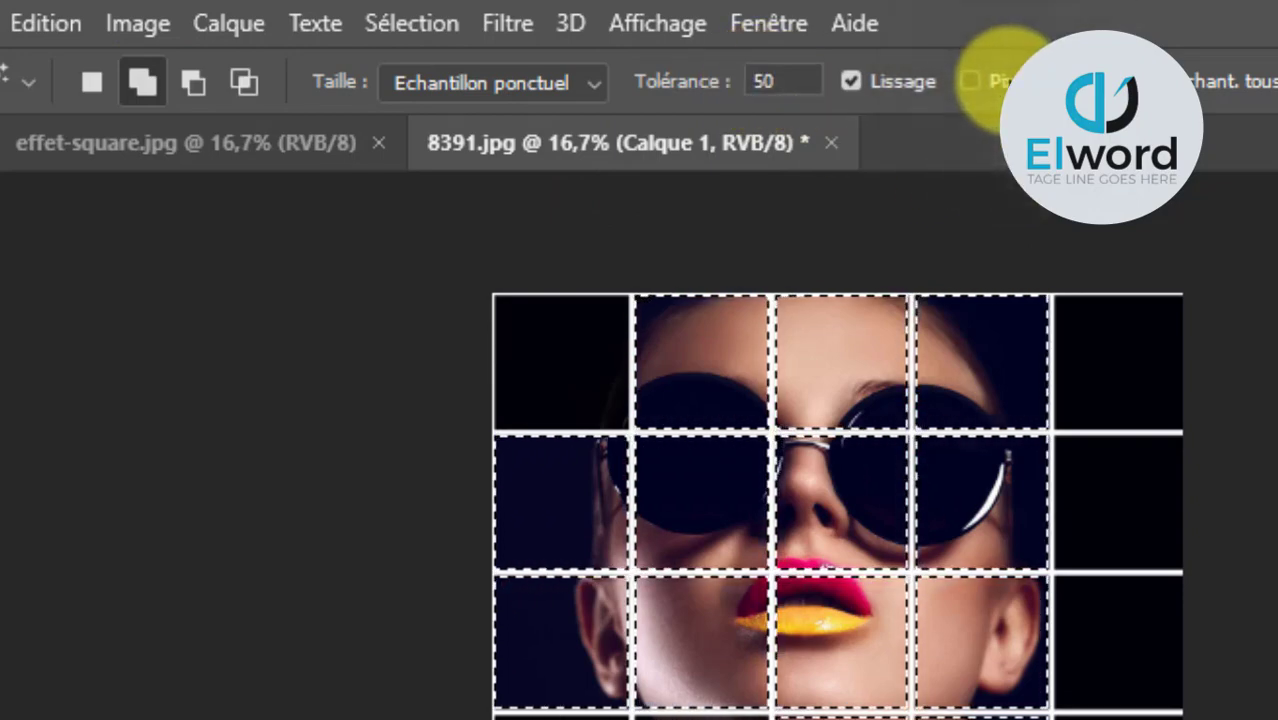
{"action": "left_click", "coordinate": [973, 81]}
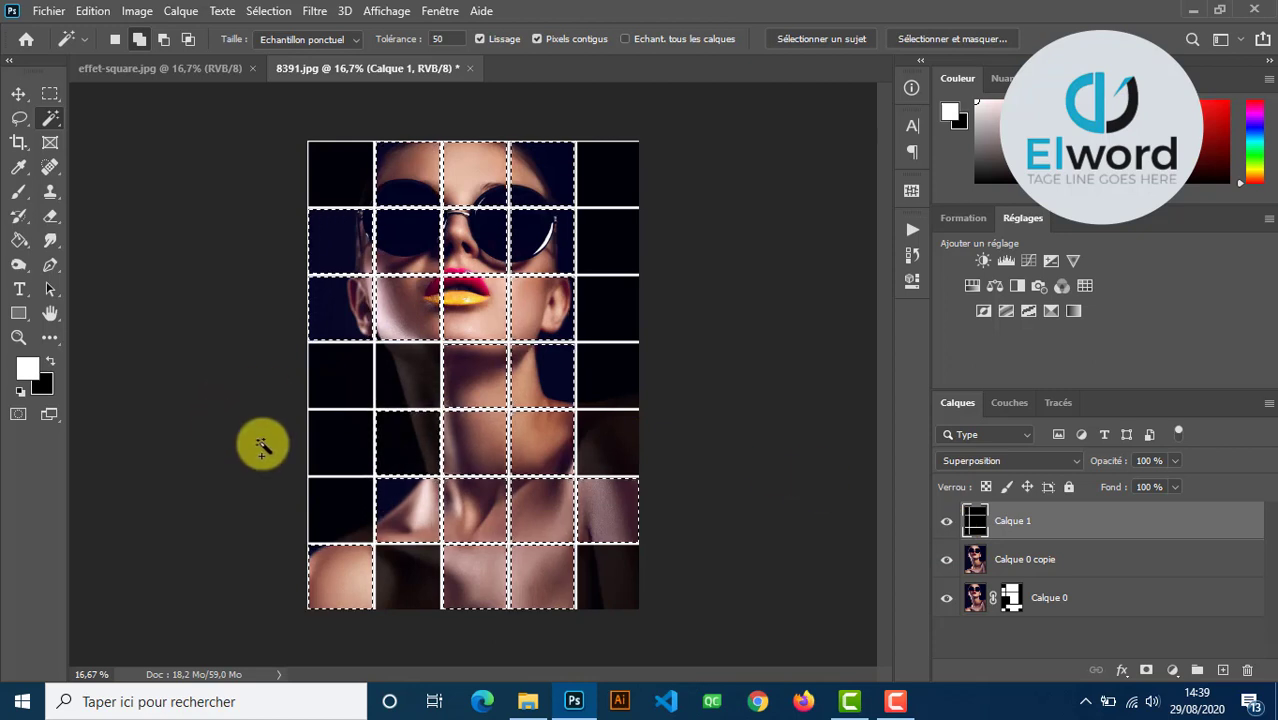
{"action": "left_click", "coordinate": [1008, 596]}
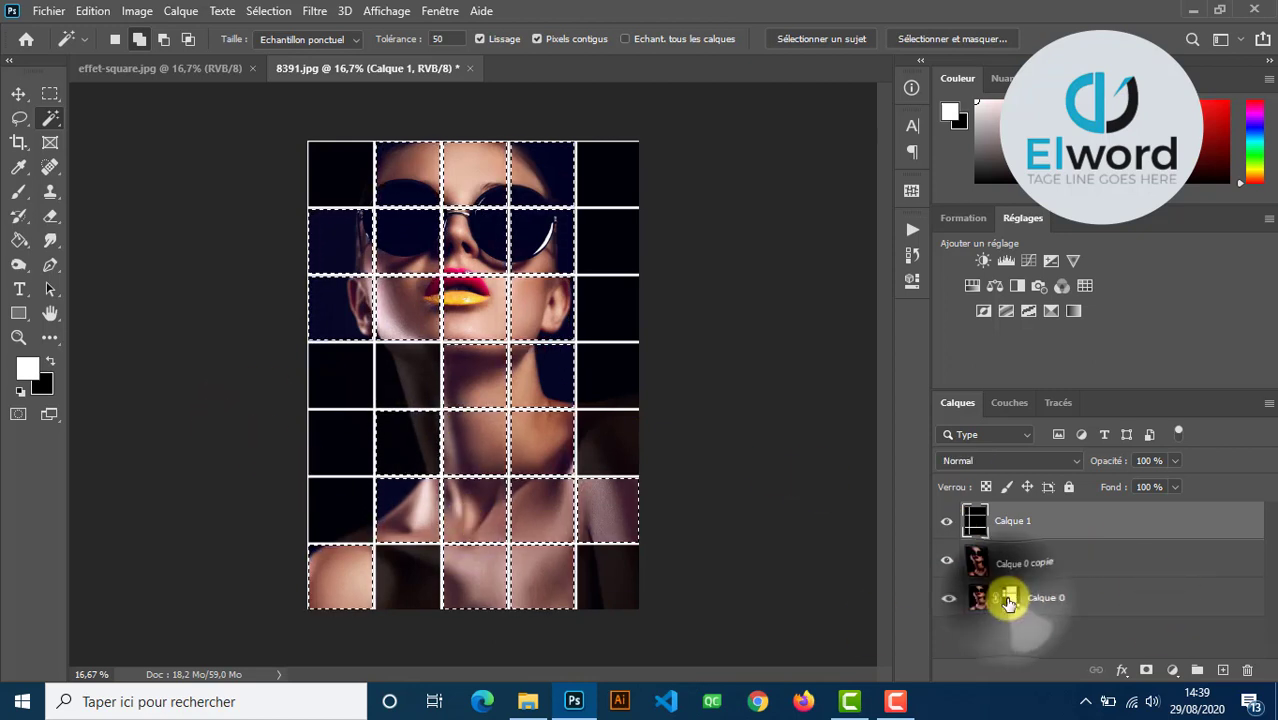
{"action": "left_click", "coordinate": [18, 195]}
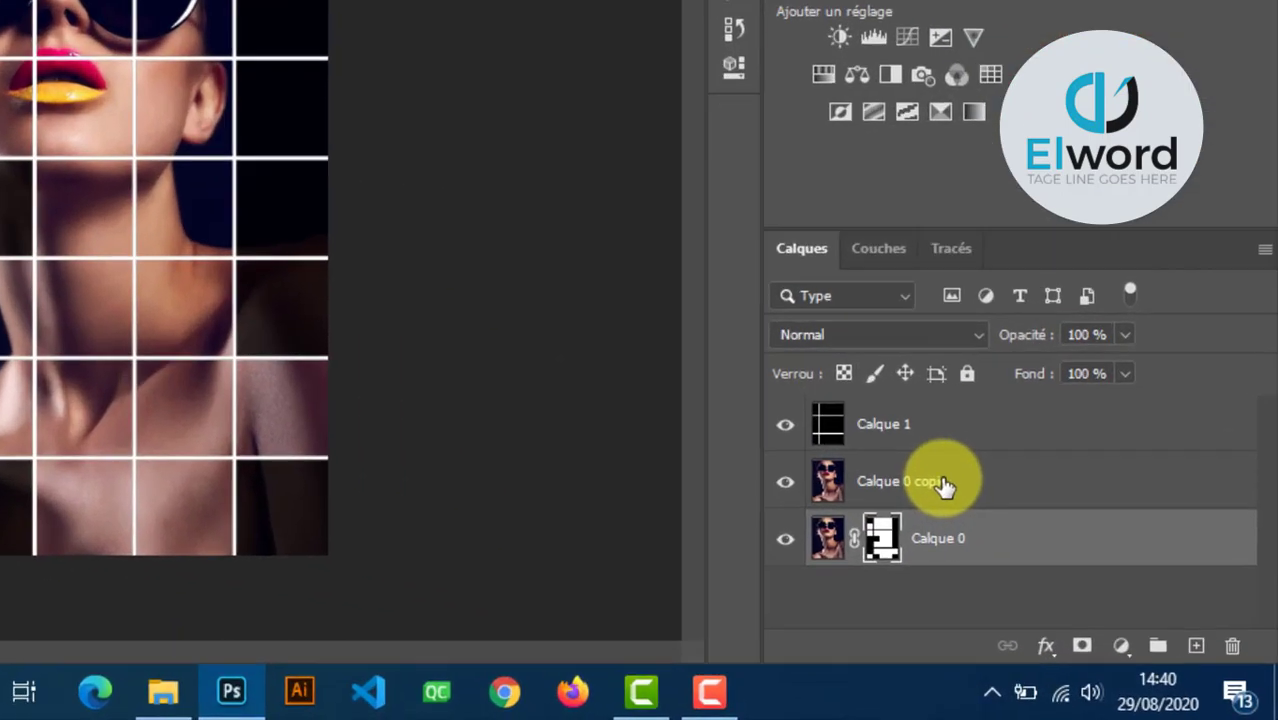
Delete the Calque 0 copie layer.
{"action": "left_click", "coordinate": [944, 486]}
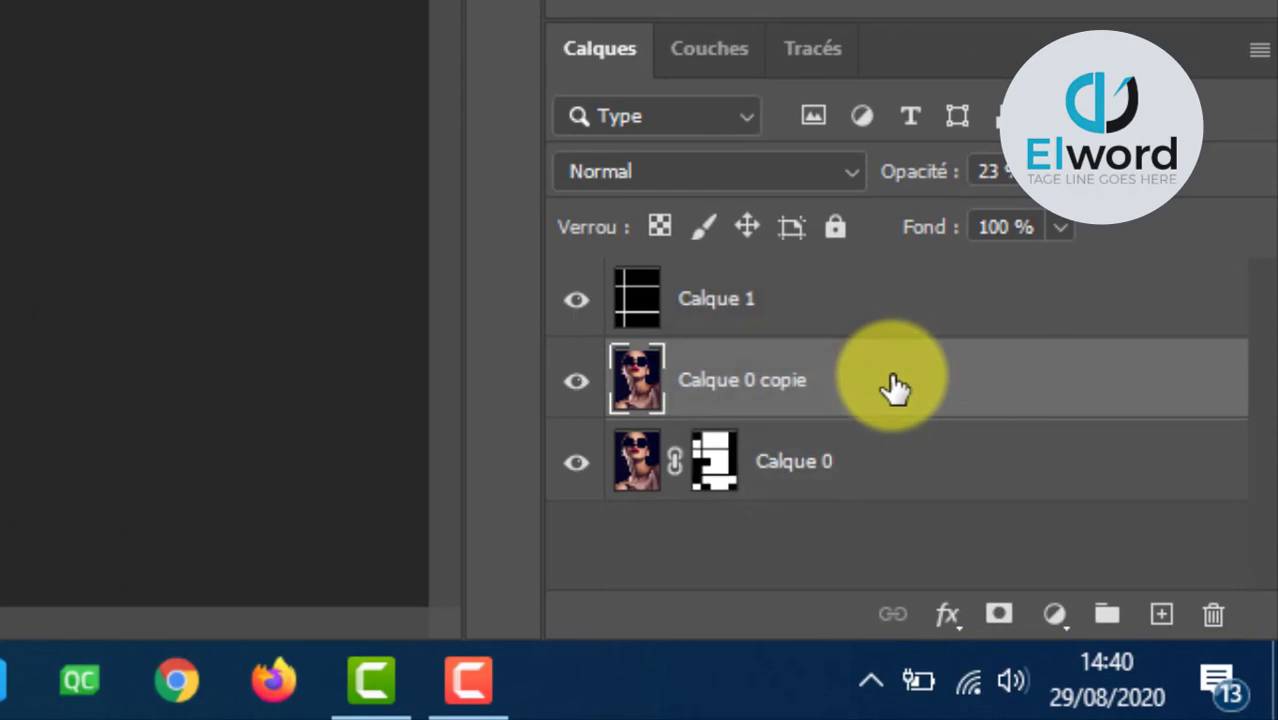
{"action": "left_click_drag", "start_coordinate": [1008, 485], "coordinate": [1222, 577]}
{"action": "left_click_drag", "start_coordinate": [1198, 515], "coordinate": [1214, 616]}
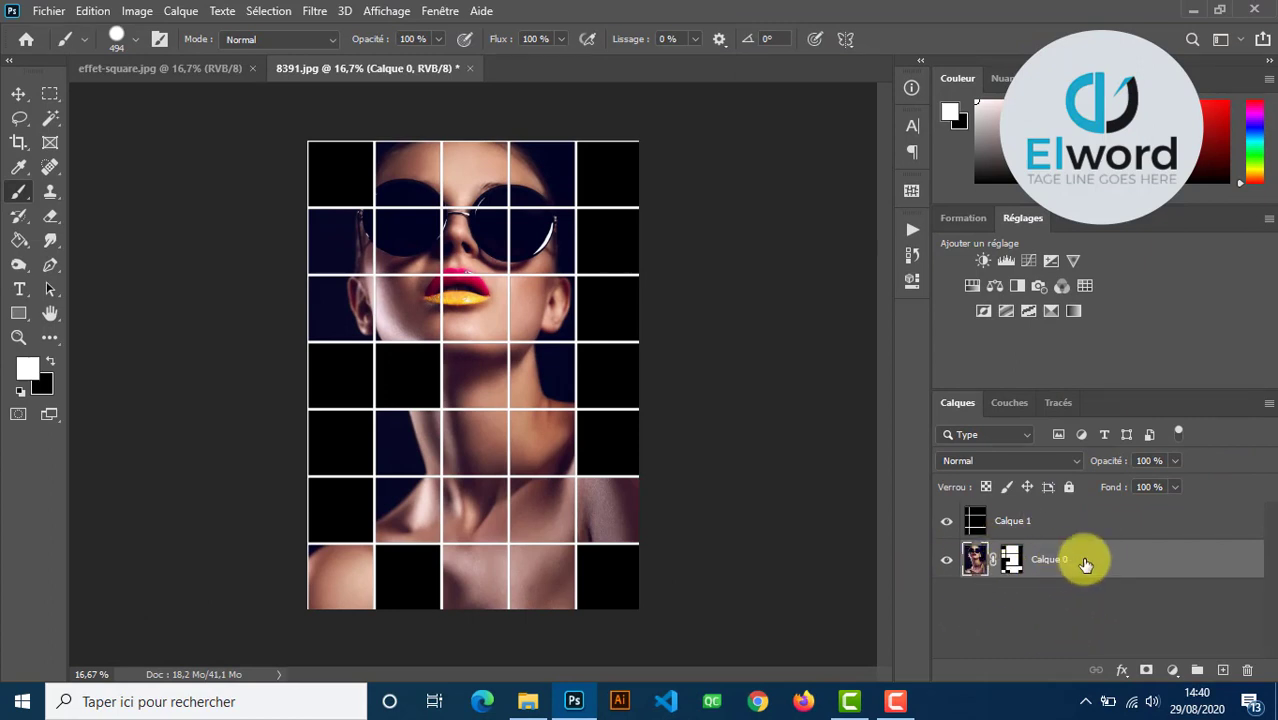
Check the effet-square.jpg reference, then duplicate Calque 0 in 8391.jpg as Calque 0 copie.
{"action": "left_click", "coordinate": [205, 70]}
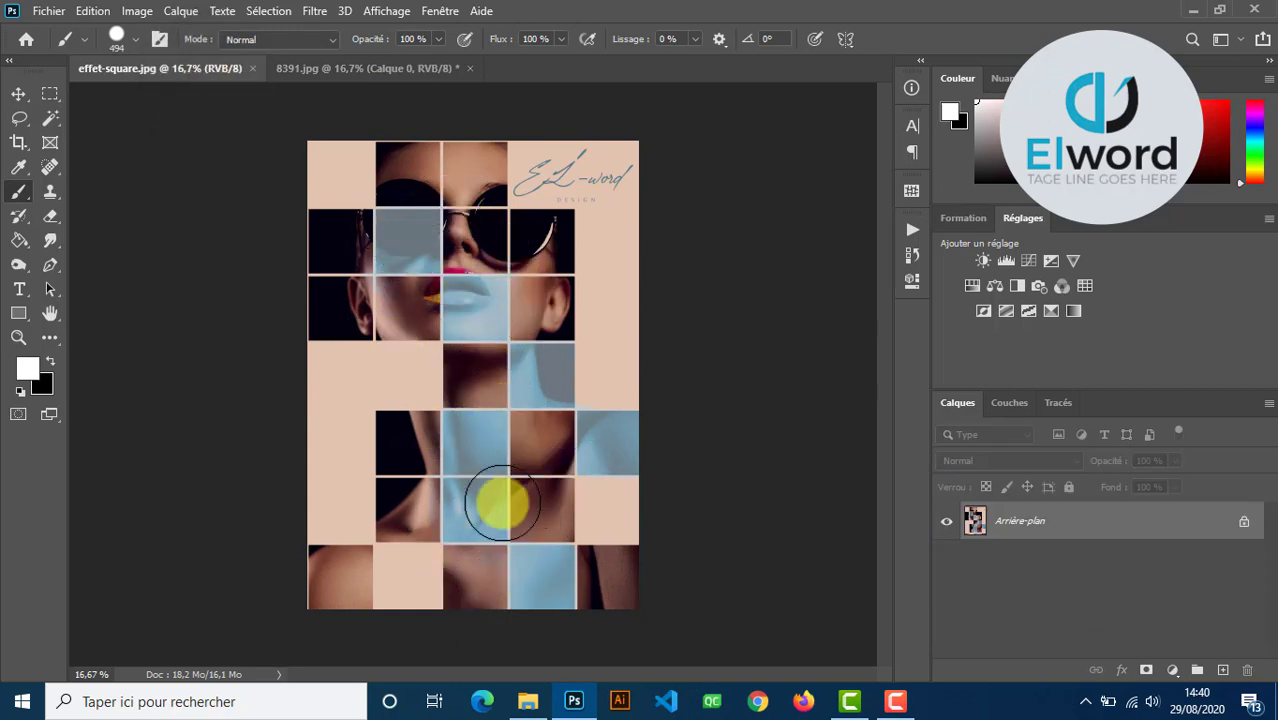
{"action": "left_click", "coordinate": [400, 68]}
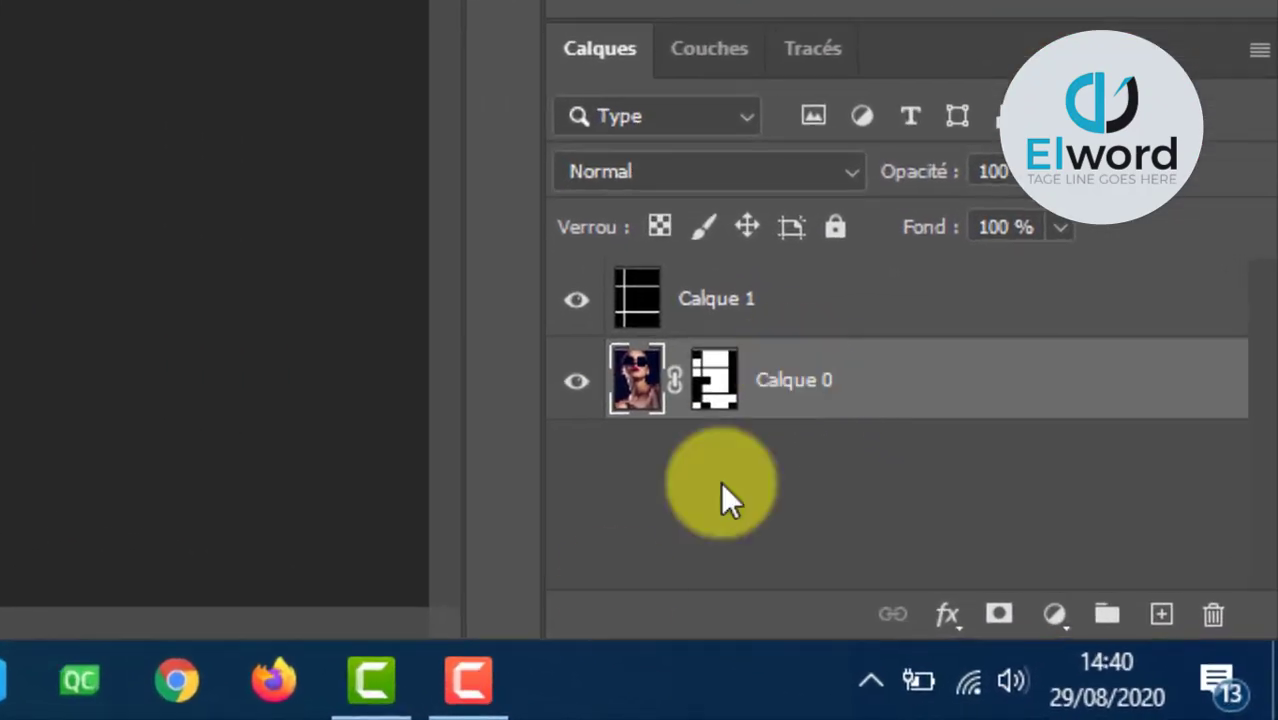
{"action": "key", "text": "ctrl+j"}
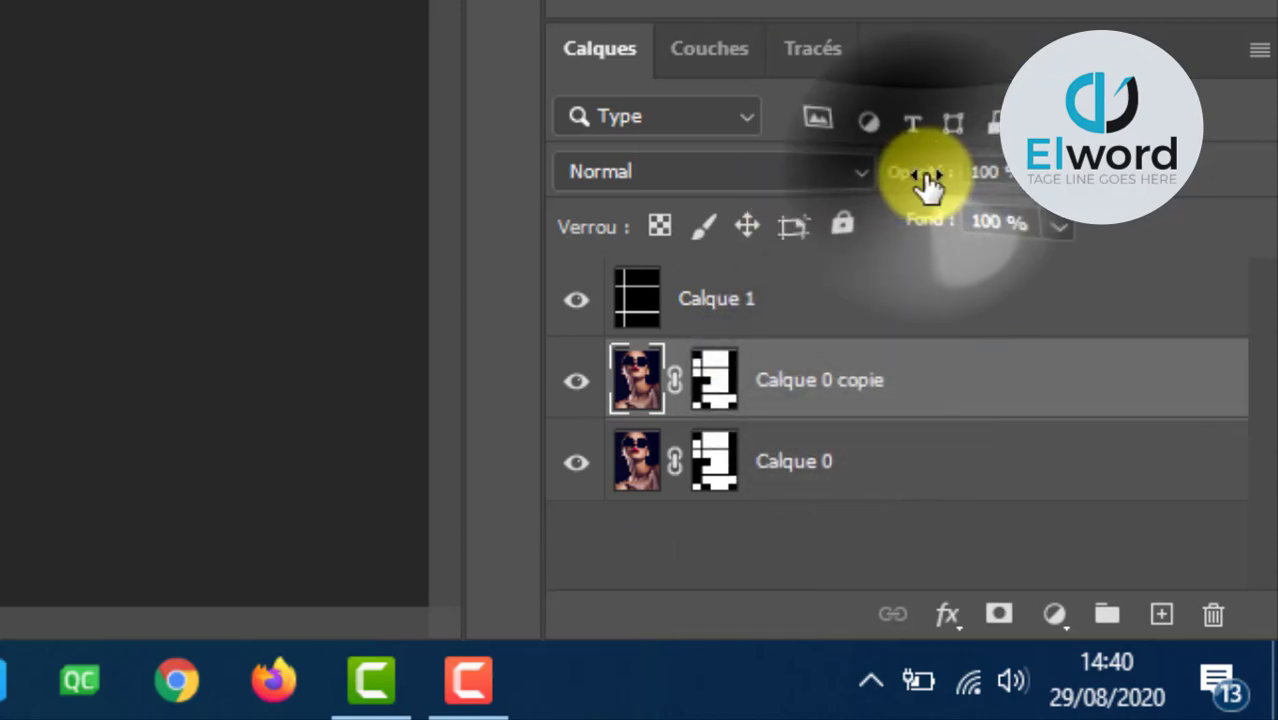
Lower Calque 0 copie's opacity and fade Calque 0 to 50% opacity.
{"action": "mouse_move", "coordinate": [920, 186]}
{"action": "left_mouse_down"}
{"action": "mouse_move", "coordinate": [884, 205]}
{"action": "mouse_move", "coordinate": [984, 171]}
{"action": "left_mouse_up"}
{"action": "left_click", "coordinate": [818, 447]}
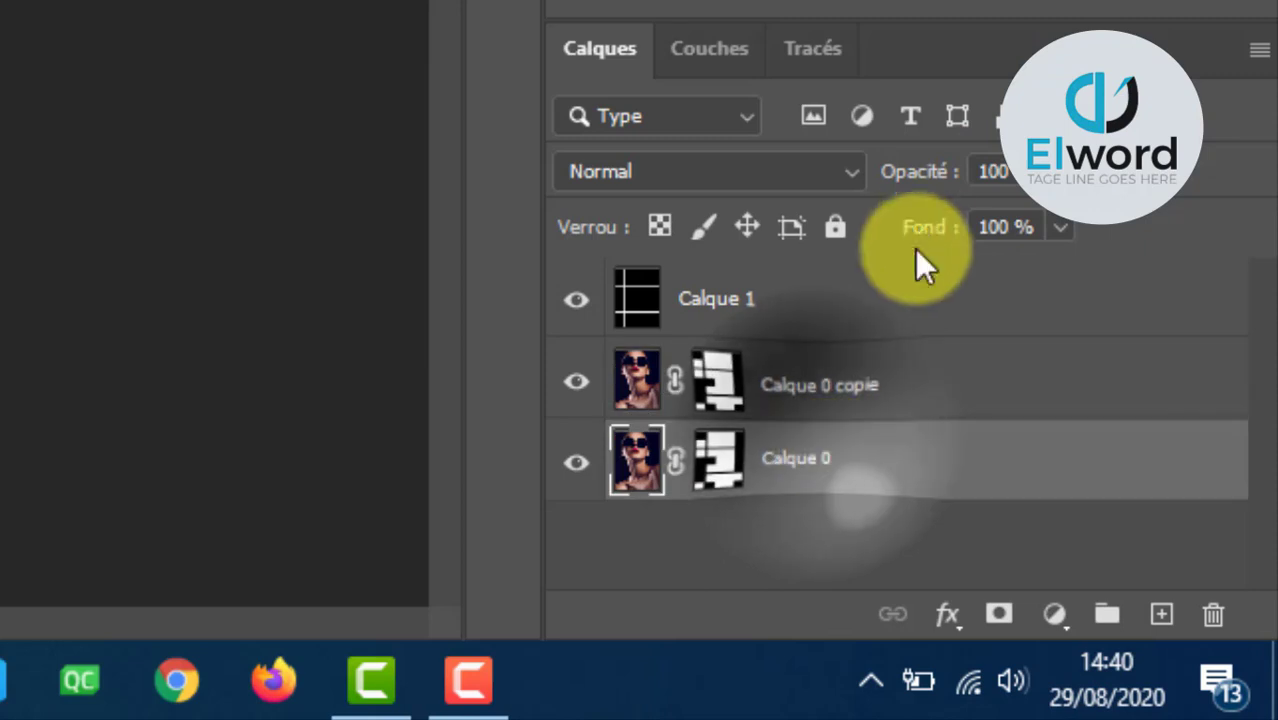
{"action": "left_click", "coordinate": [918, 185]}
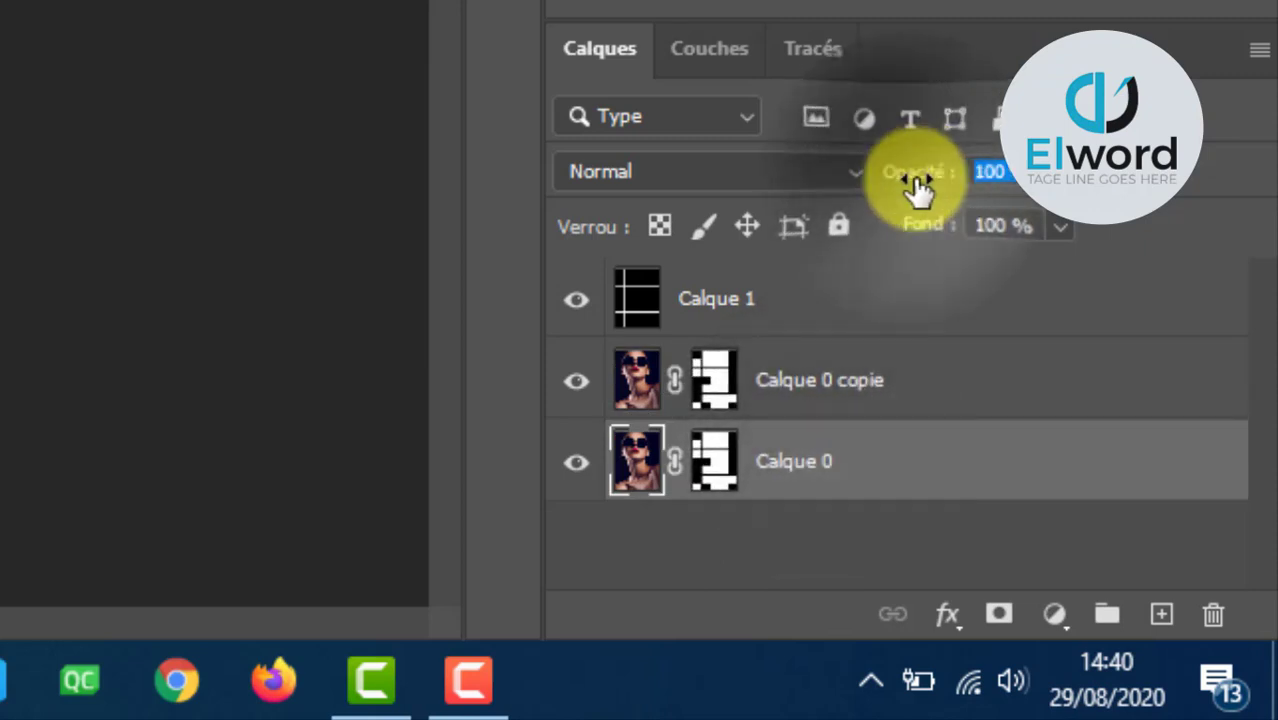
{"action": "mouse_move", "coordinate": [913, 186]}
{"action": "left_mouse_down"}
{"action": "mouse_move", "coordinate": [836, 208]}
{"action": "mouse_move", "coordinate": [845, 272]}
{"action": "left_mouse_up"}
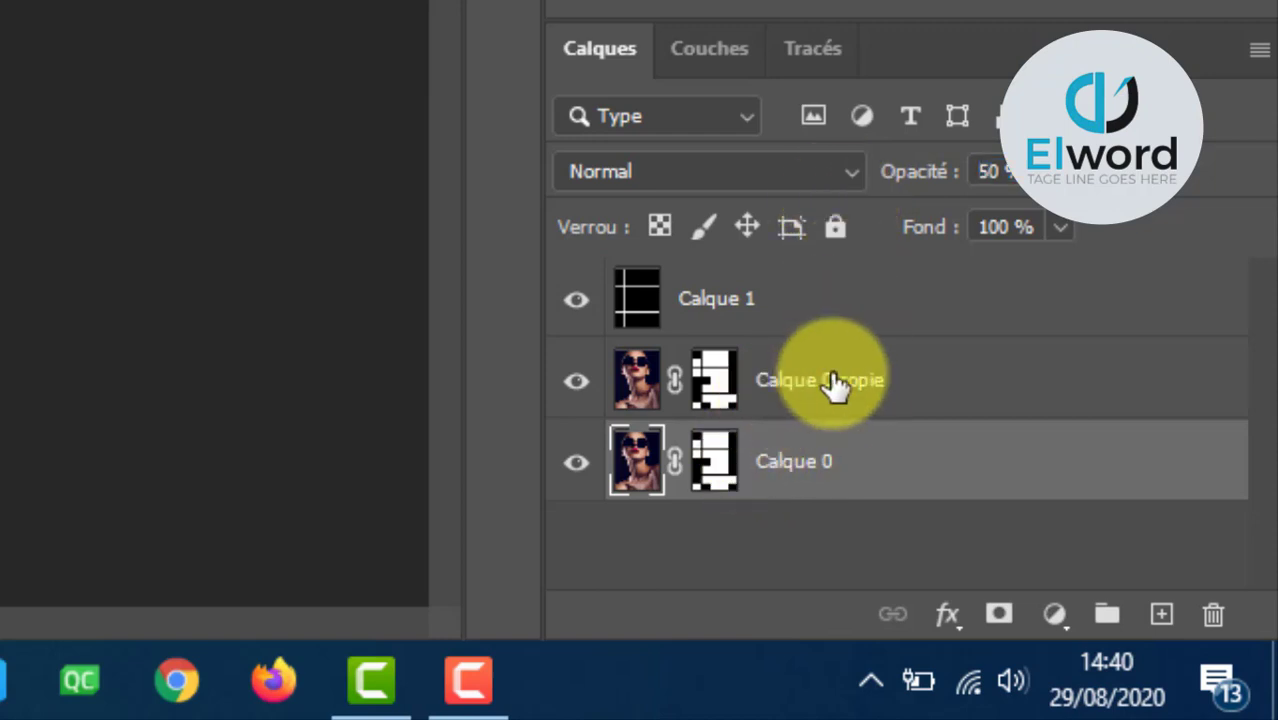
{"action": "left_click", "coordinate": [790, 295]}
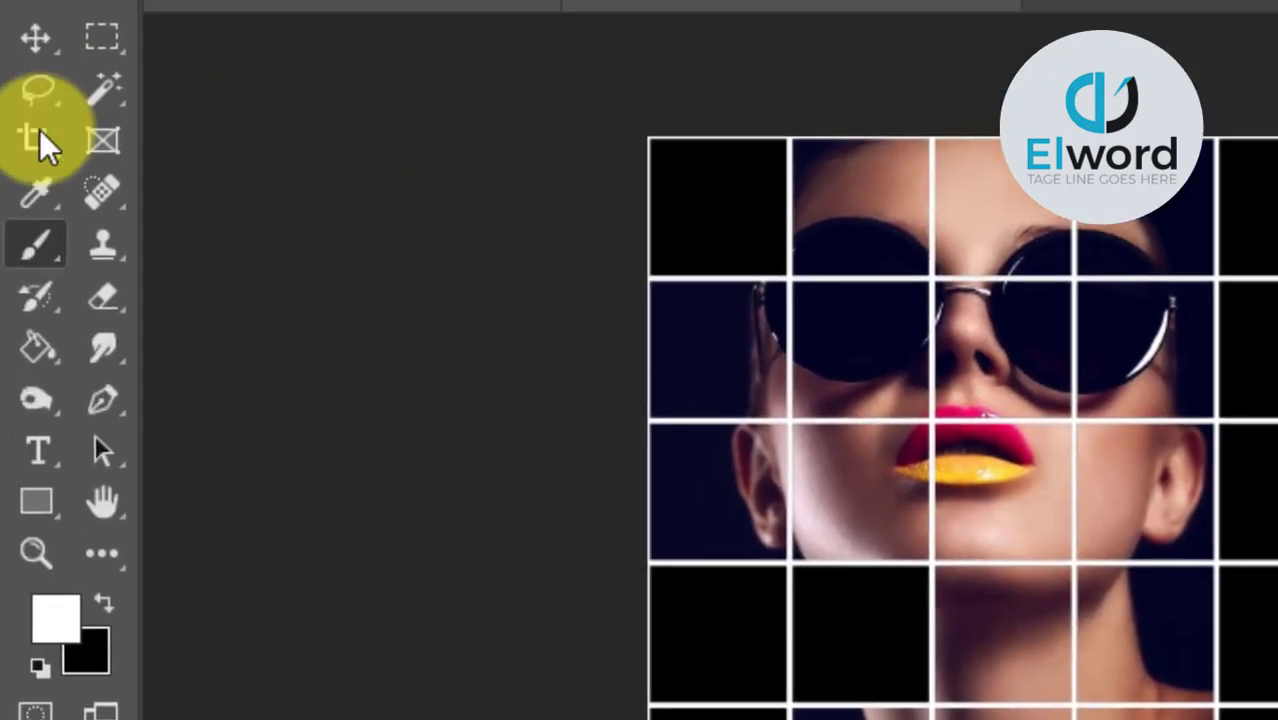
With the Magic Wand in Add mode, select the lips, neck, bottom-left and lower-right tiles.
{"action": "left_click", "coordinate": [104, 92]}
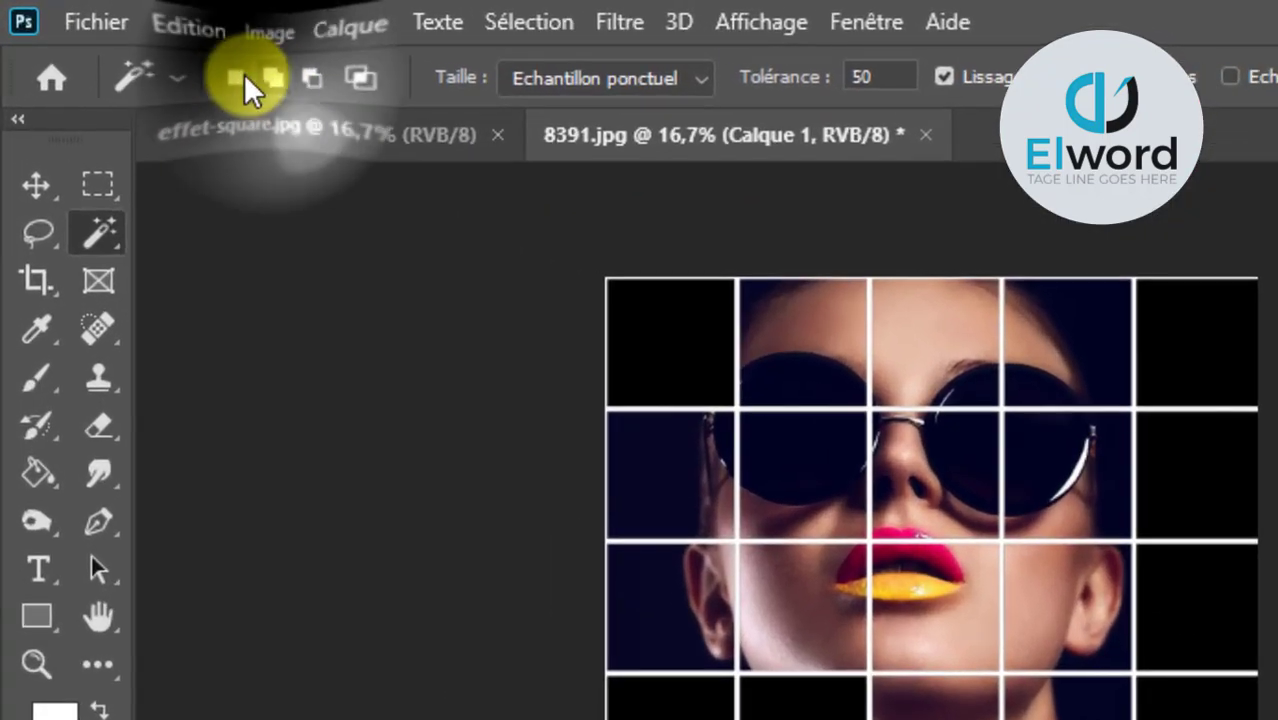
{"action": "left_click", "coordinate": [229, 80]}
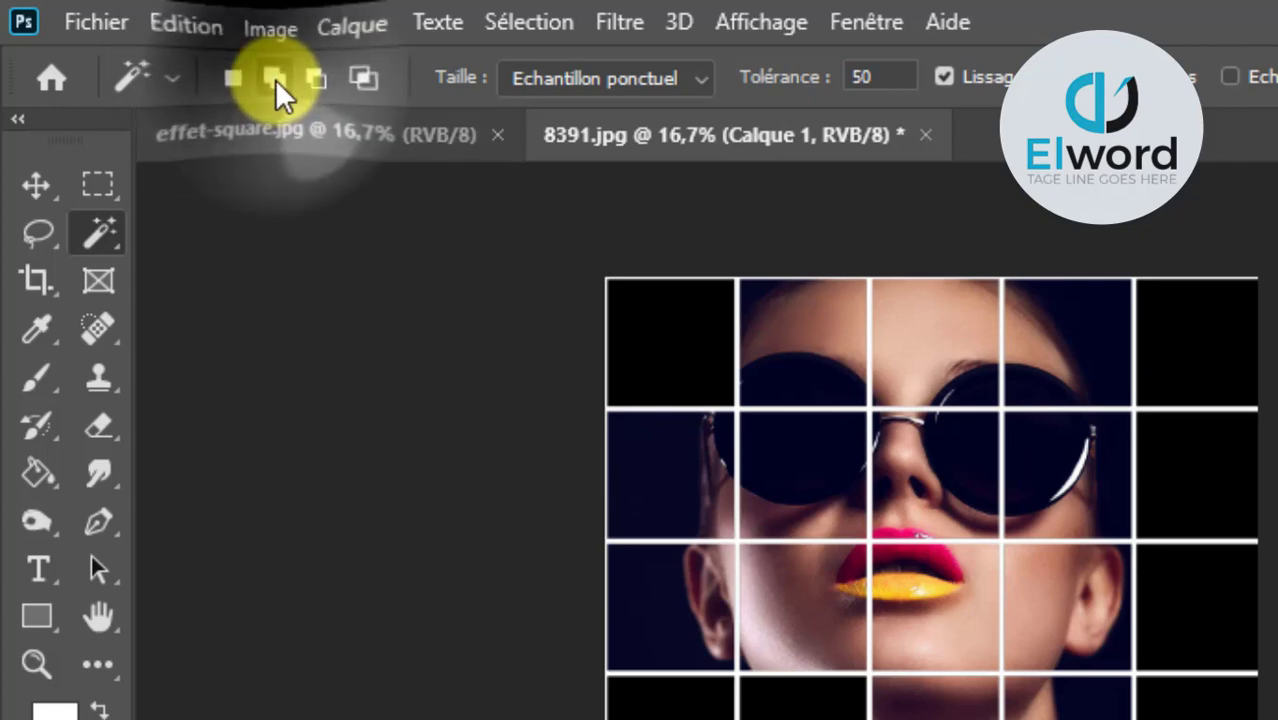
{"action": "left_click", "coordinate": [277, 82]}
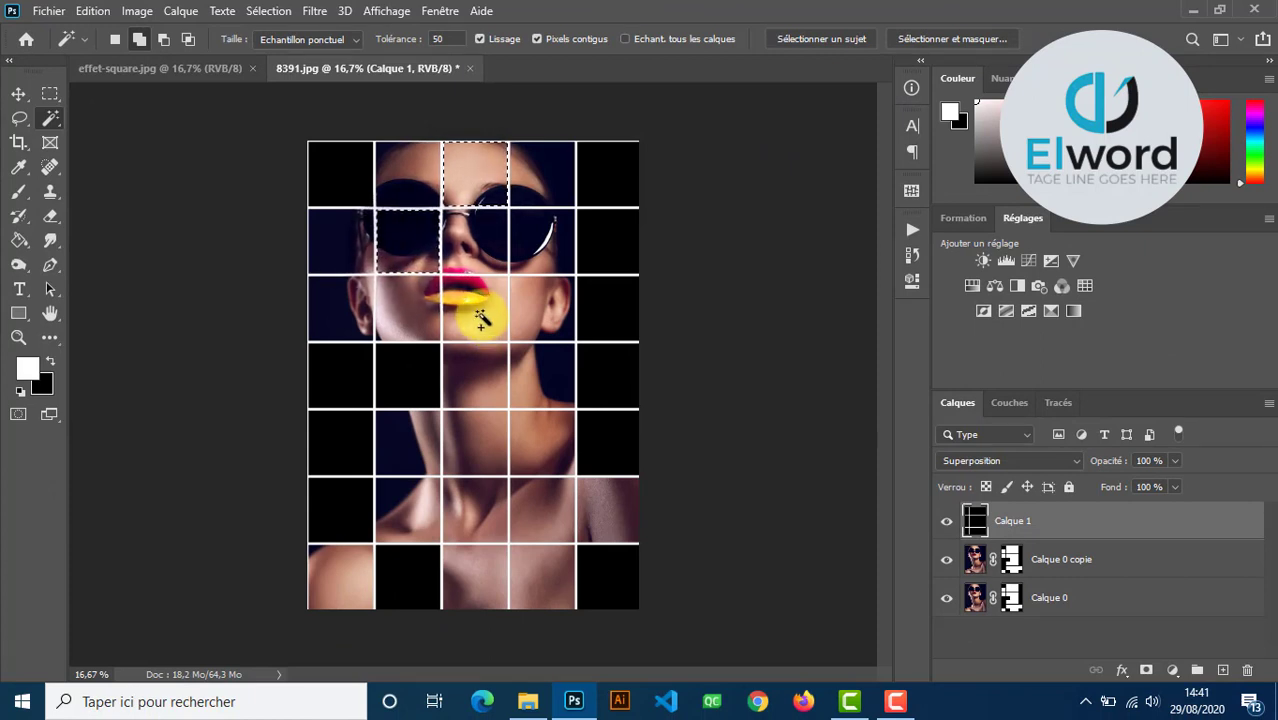
{"action": "left_click", "coordinate": [481, 318]}
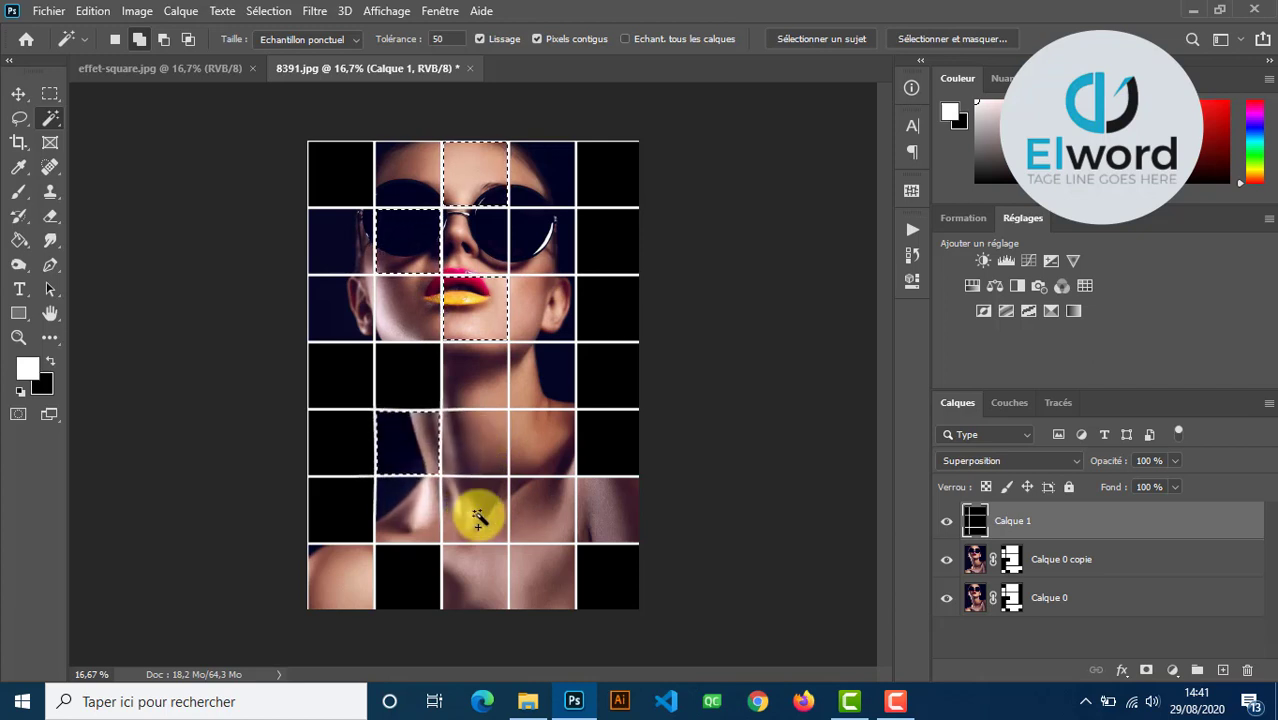
{"action": "left_click", "coordinate": [479, 517]}
{"action": "left_click", "coordinate": [337, 582]}
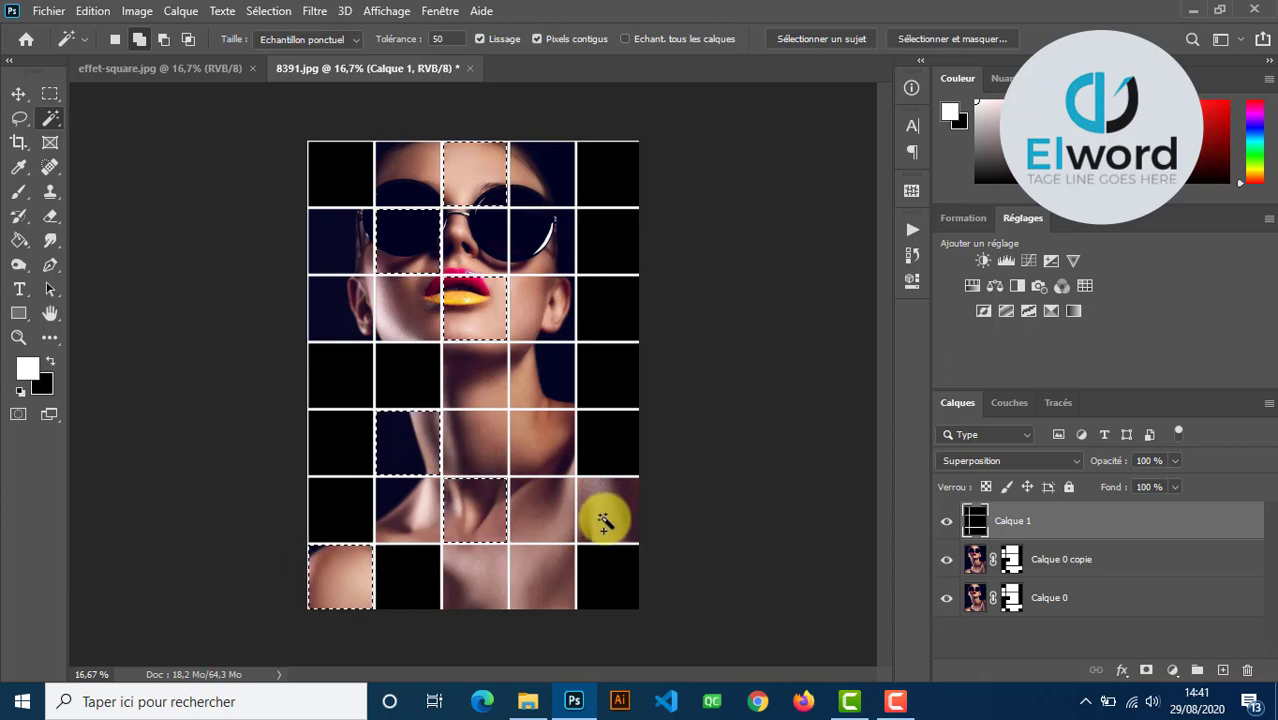
{"action": "left_click", "coordinate": [609, 520]}
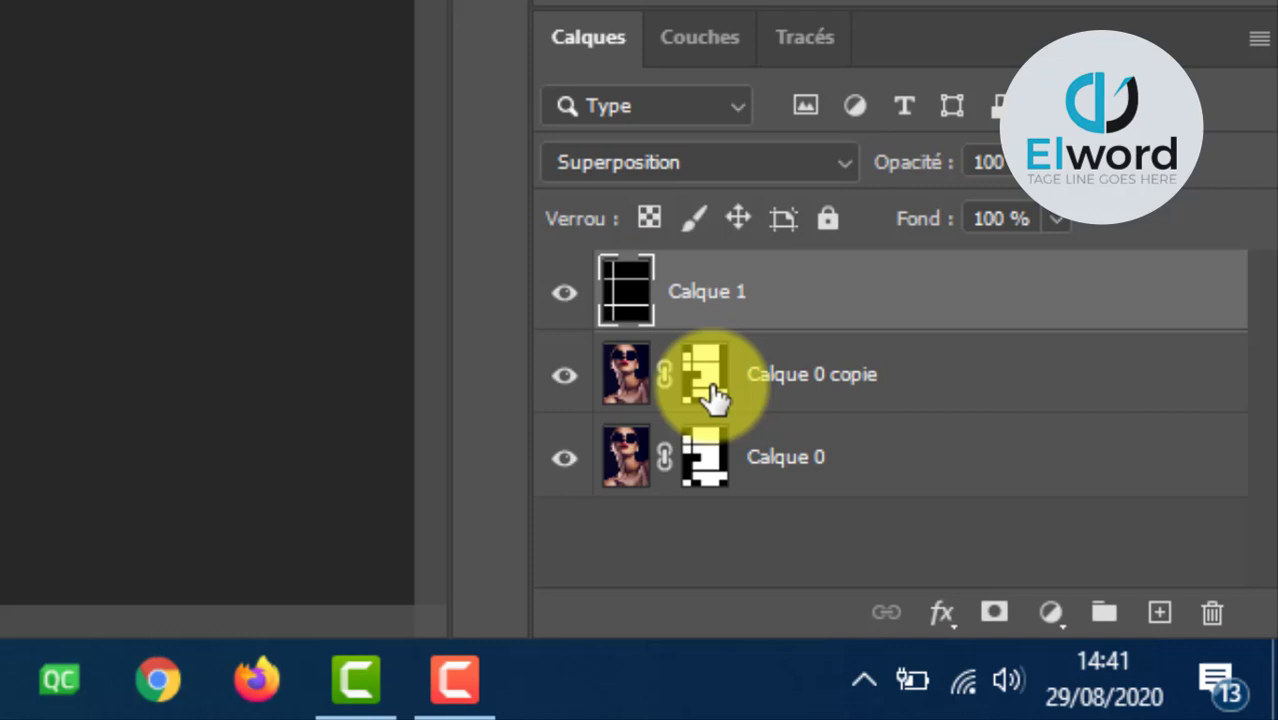
Paint those tiles black on Calque 0 copie's mask and clear the selection.
{"action": "left_click", "coordinate": [1012, 565]}
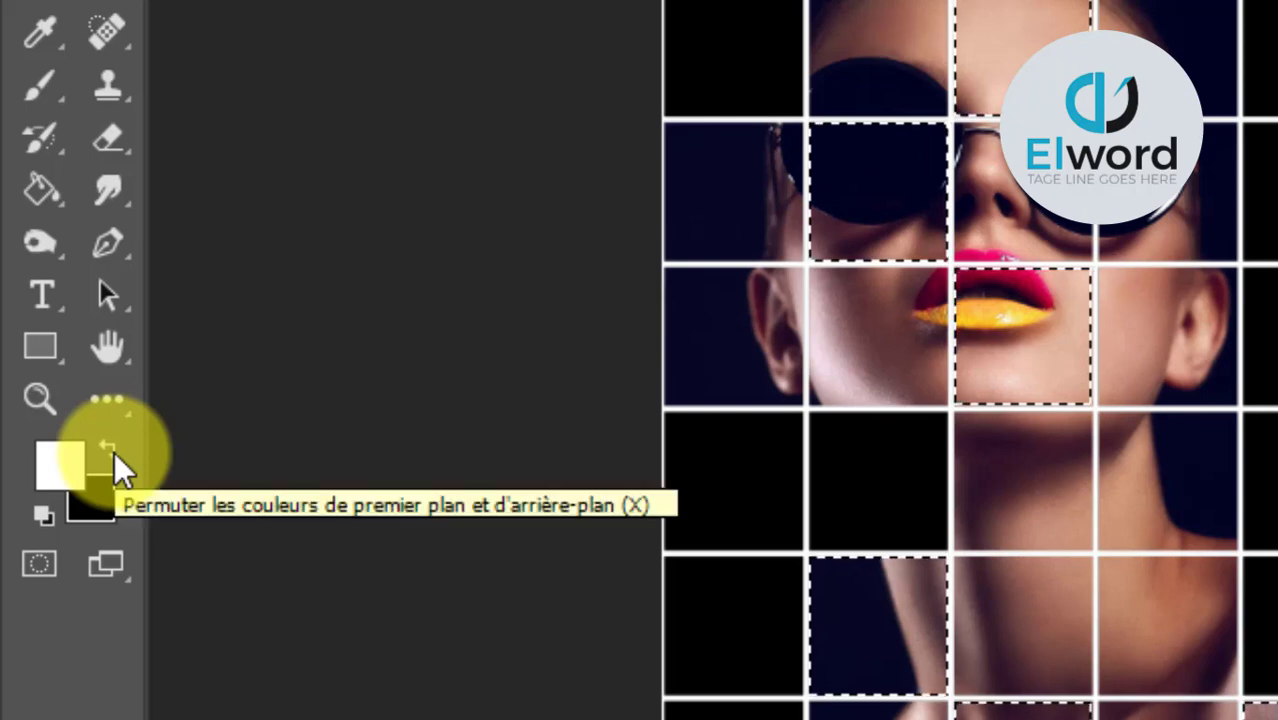
{"action": "left_click", "coordinate": [113, 450]}
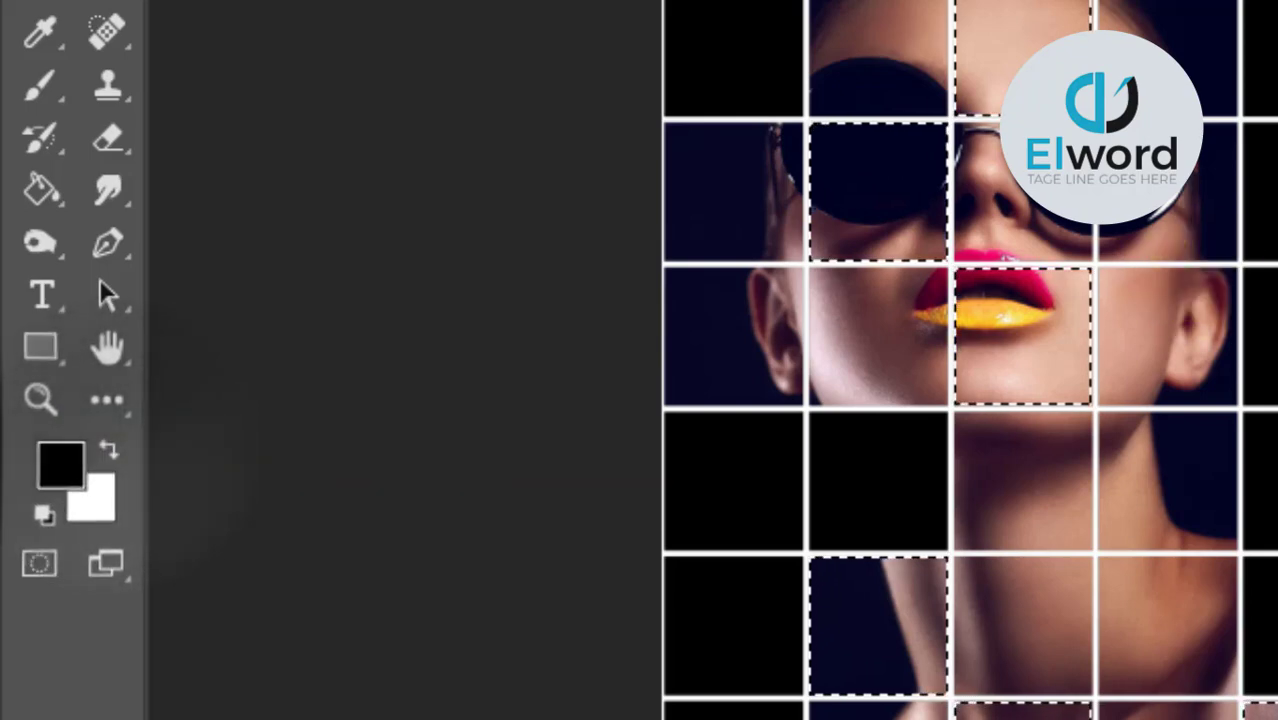
{"action": "left_click", "coordinate": [43, 86]}
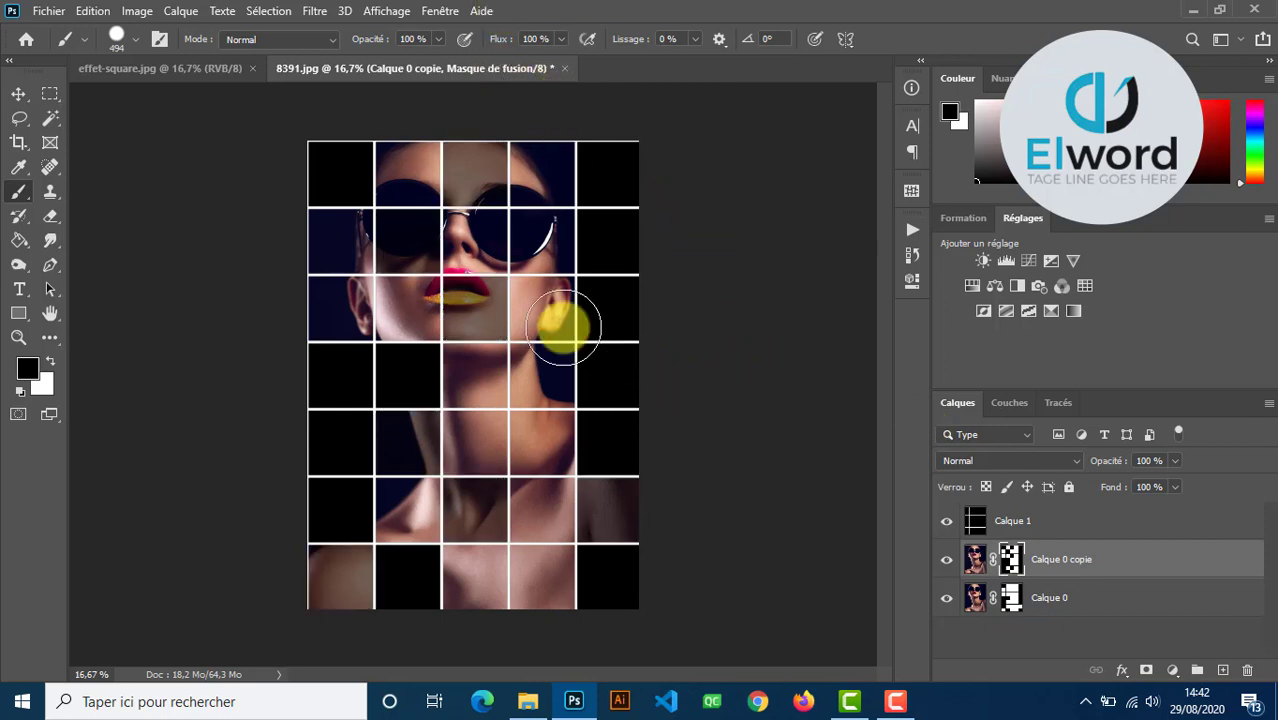
{"action": "key", "text": "ctrl+d"}
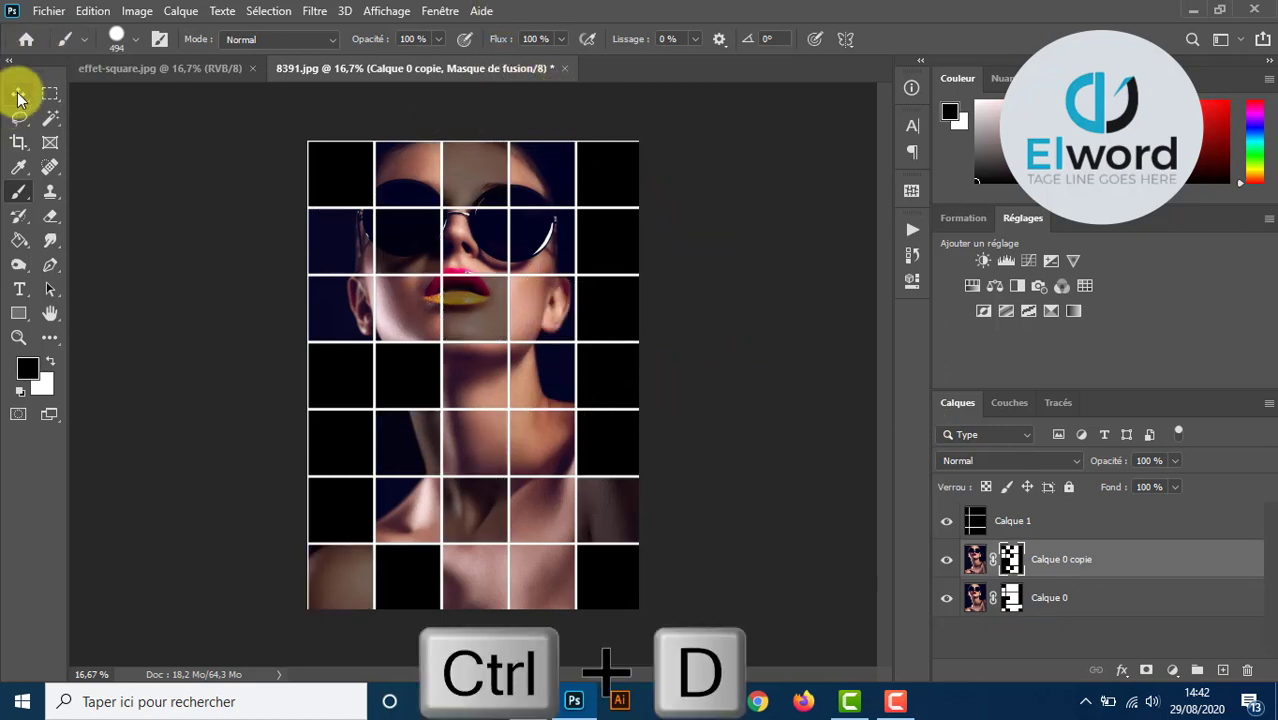
{"action": "left_click", "coordinate": [18, 93]}
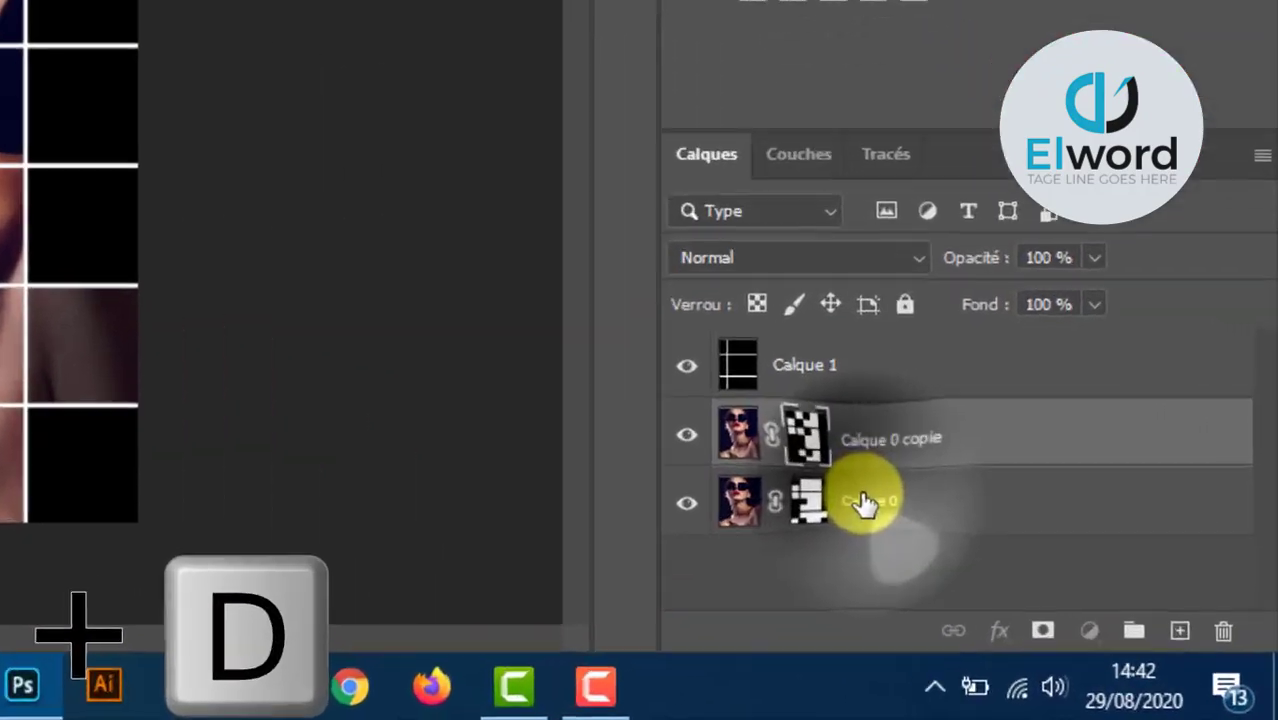
{"action": "left_click", "coordinate": [1050, 596]}
Convert Calque 0 into a smart object for a Hue/Saturation adjustment.
{"action": "right_click", "coordinate": [1063, 593]}
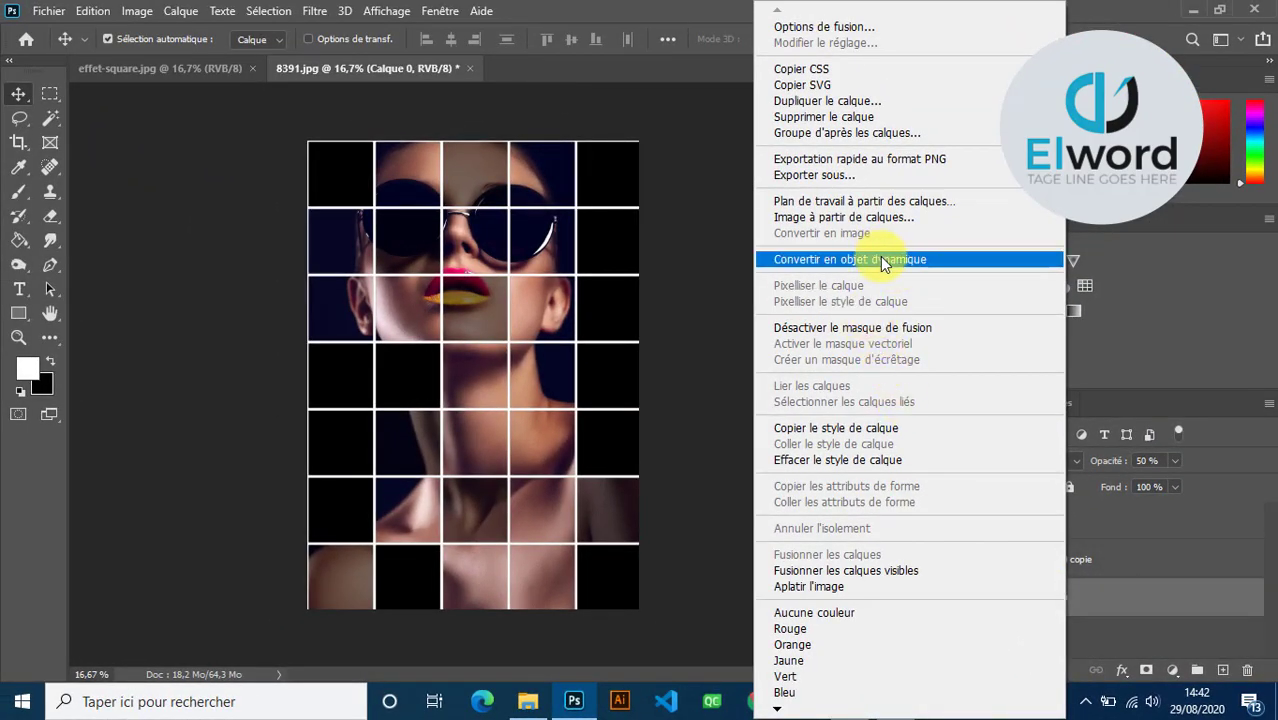
{"action": "left_click", "coordinate": [881, 259]}
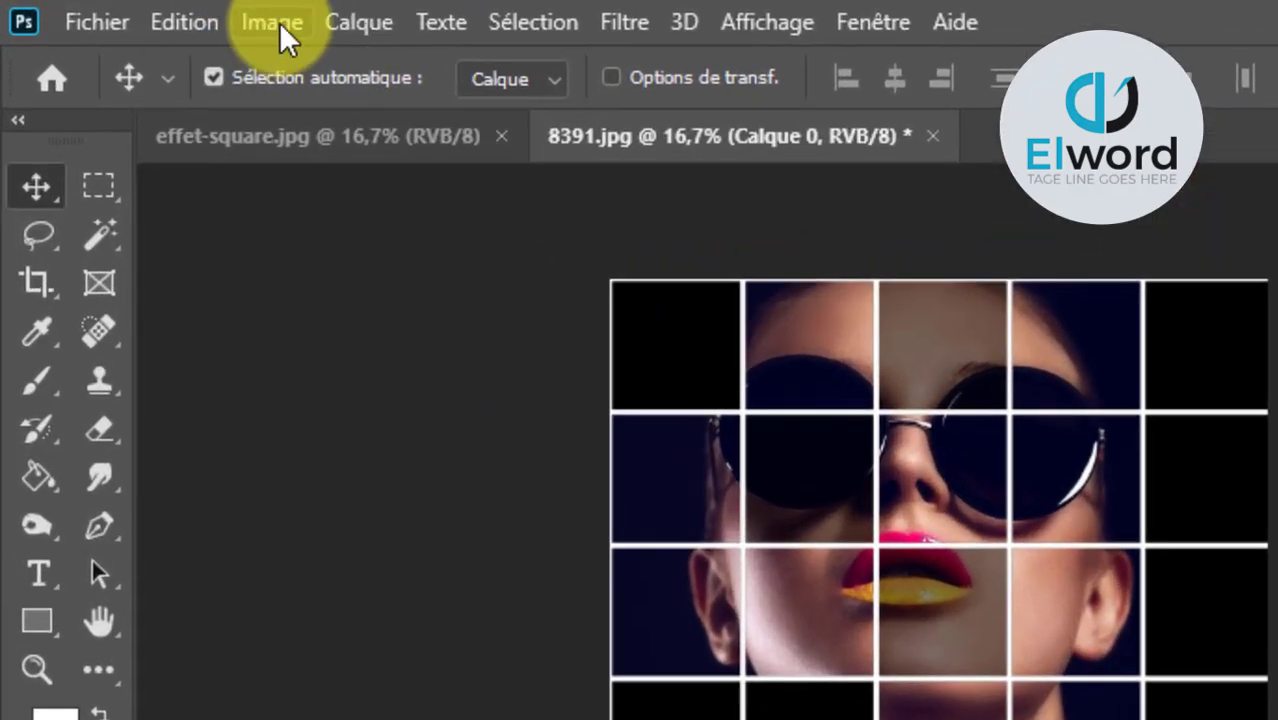
{"action": "left_click", "coordinate": [279, 22]}
{"action": "mouse_move", "coordinate": [450, 118]}
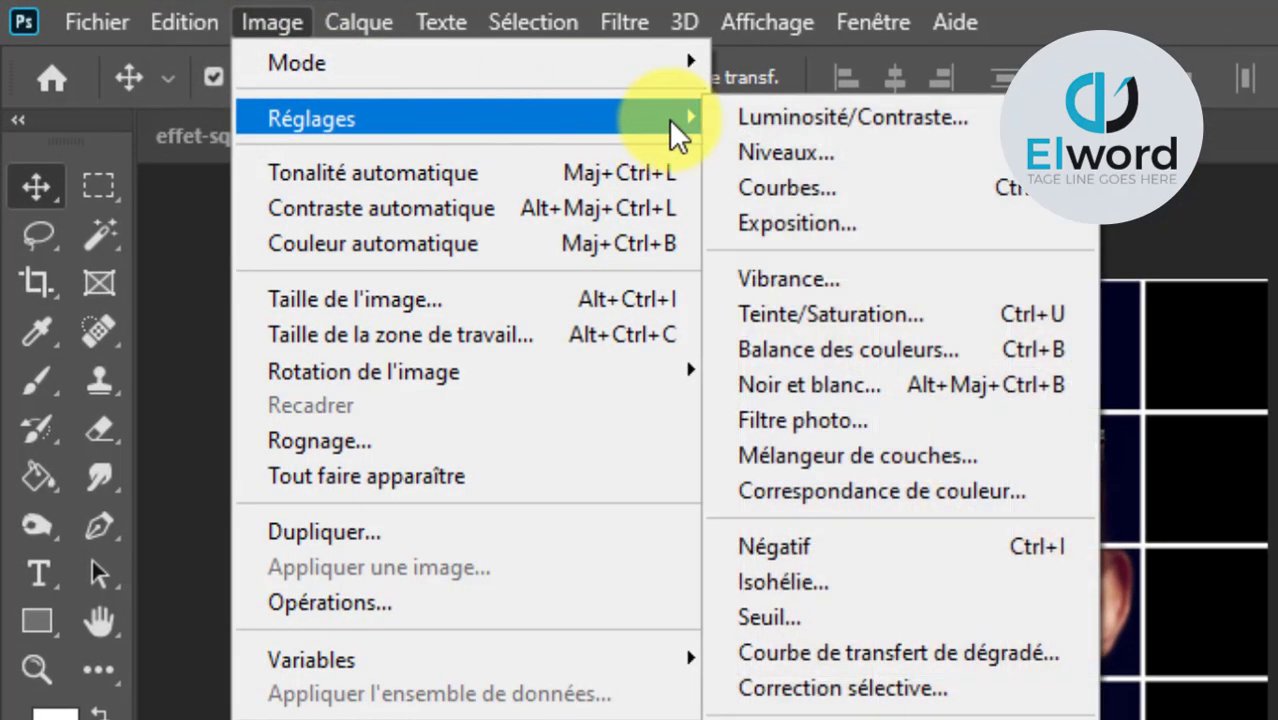
{"action": "left_click", "coordinate": [940, 313]}
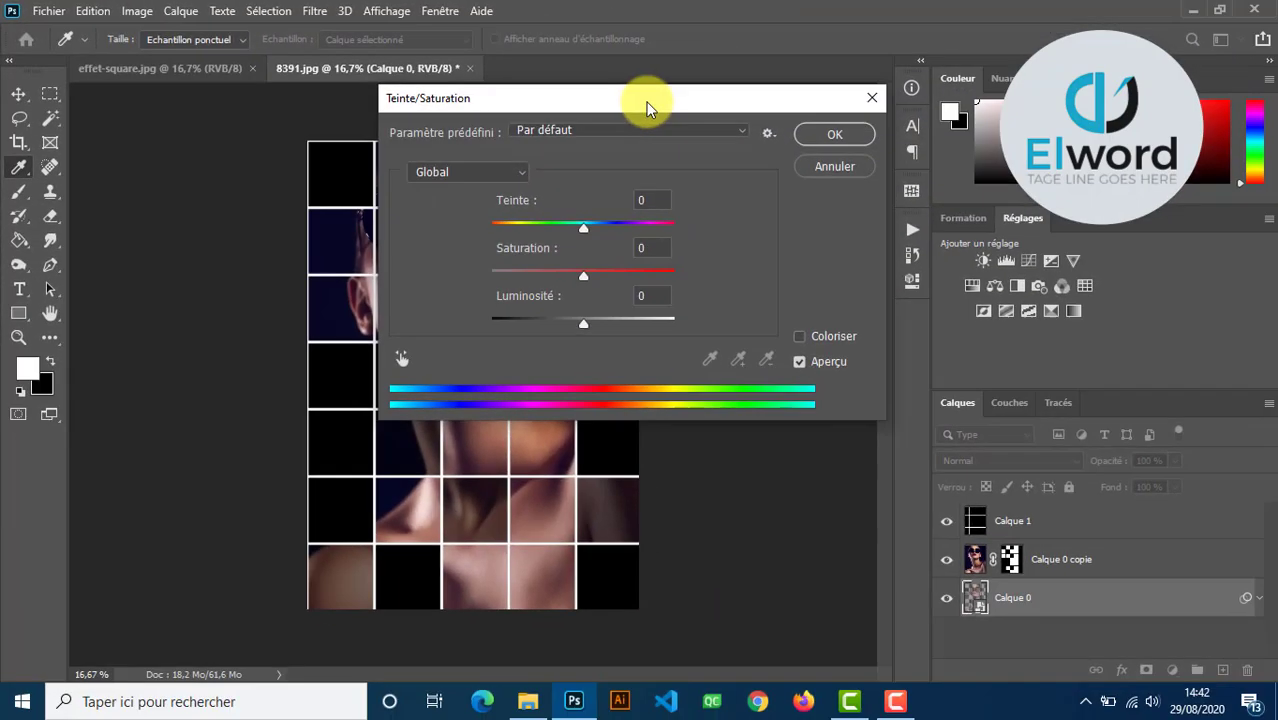
{"action": "left_click_drag", "start_coordinate": [646, 102], "coordinate": [1046, 154]}
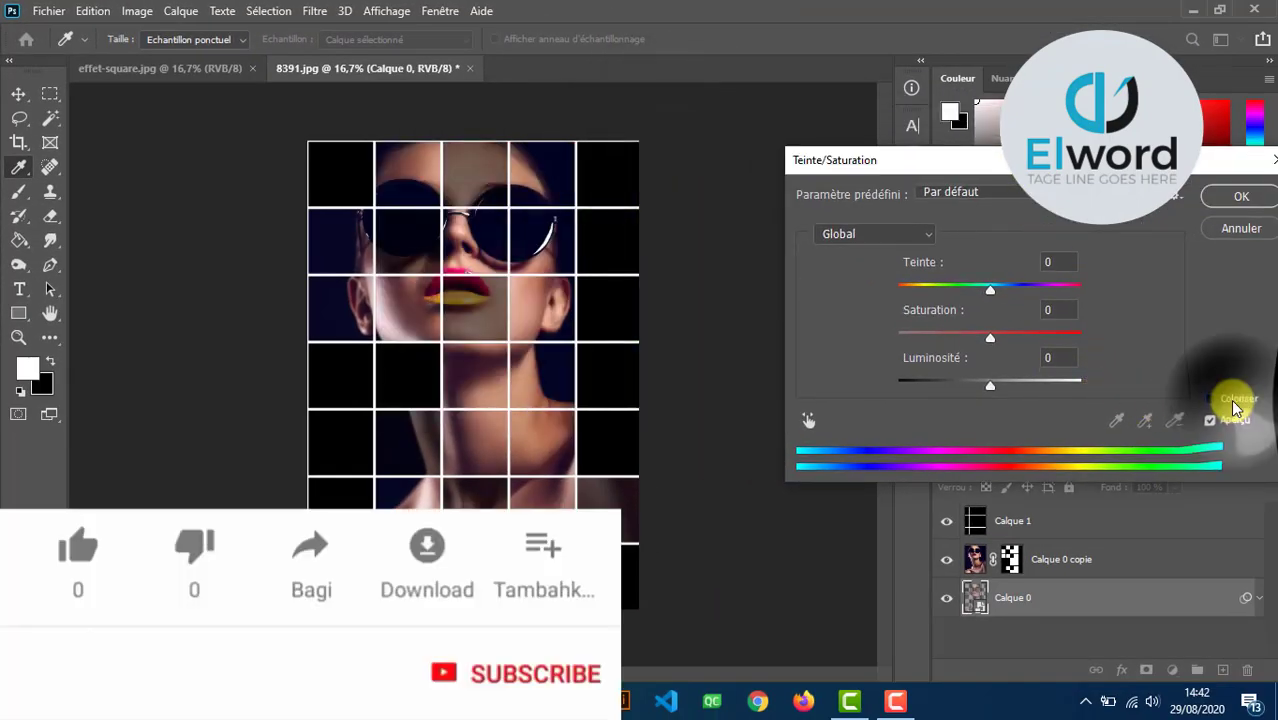
Colorize Calque 0 teal-blue with hue 198 and saturation 55.
{"action": "left_click", "coordinate": [1234, 400]}
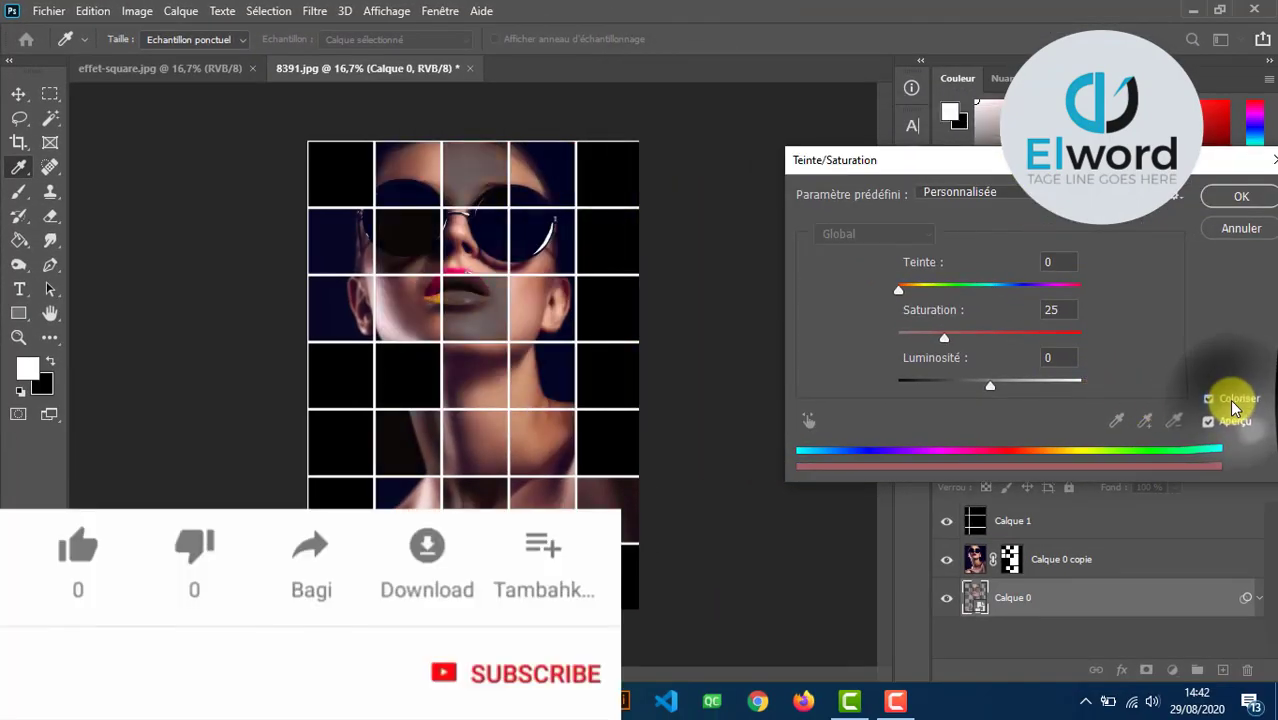
{"action": "left_click", "coordinate": [944, 338]}
{"action": "left_click_drag", "start_coordinate": [964, 336], "coordinate": [1001, 338]}
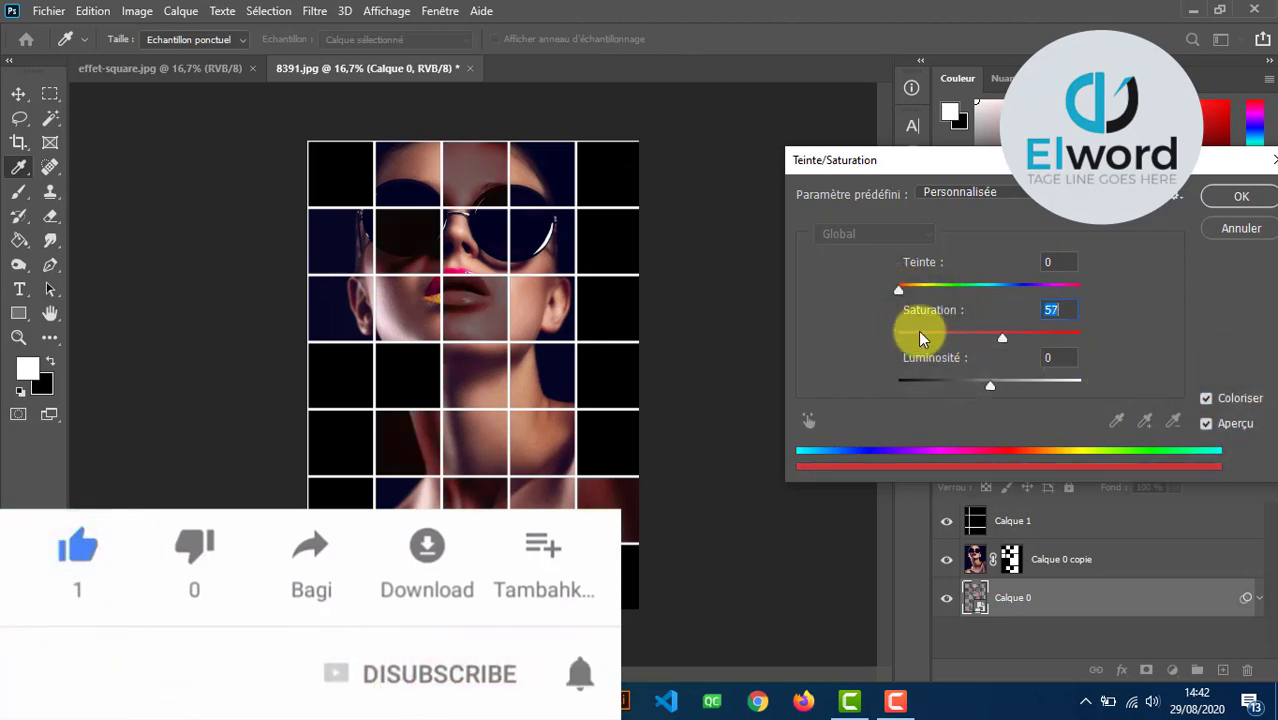
{"action": "left_click_drag", "start_coordinate": [896, 291], "coordinate": [966, 295]}
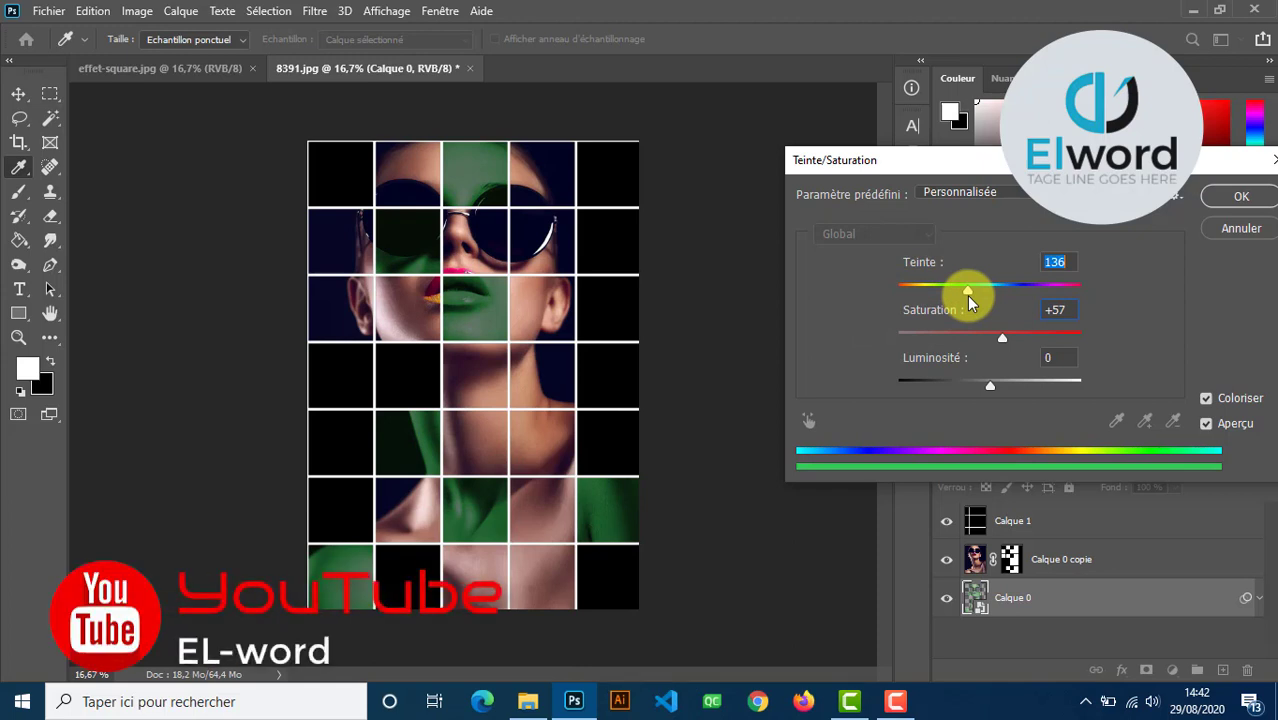
{"action": "left_click_drag", "start_coordinate": [968, 300], "coordinate": [1002, 306]}
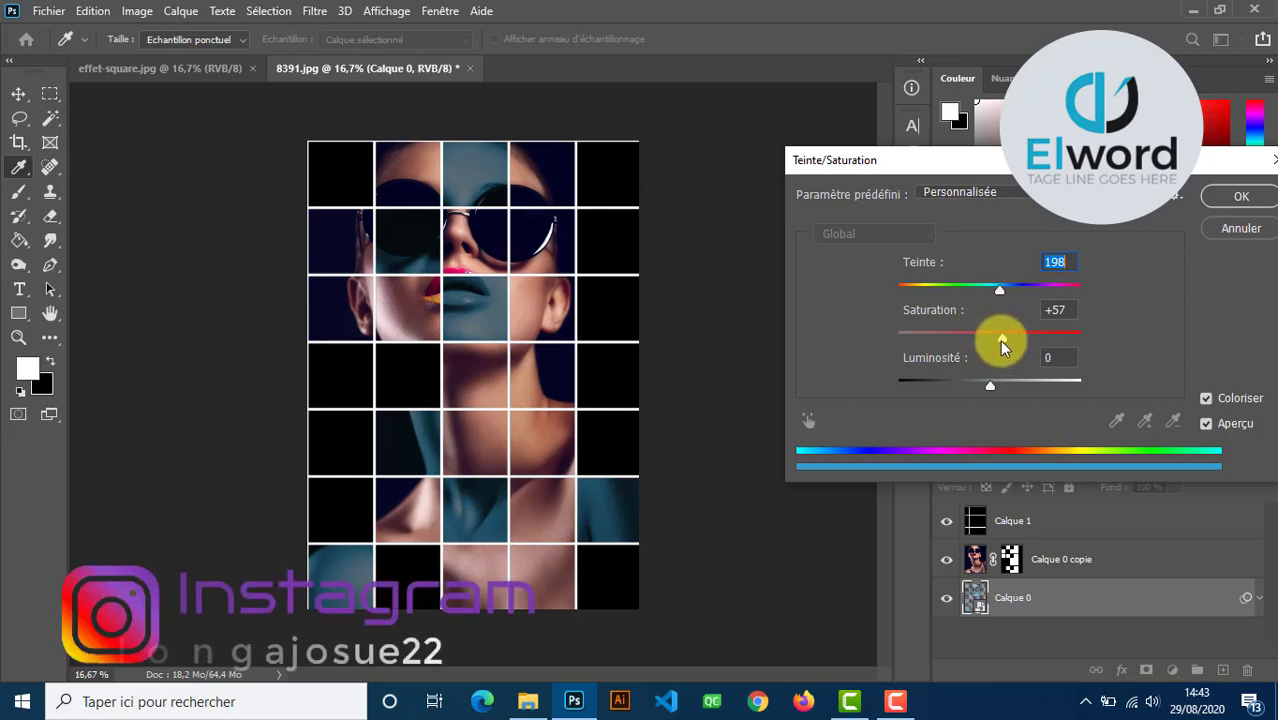
{"action": "left_click_drag", "start_coordinate": [1005, 341], "coordinate": [1026, 341]}
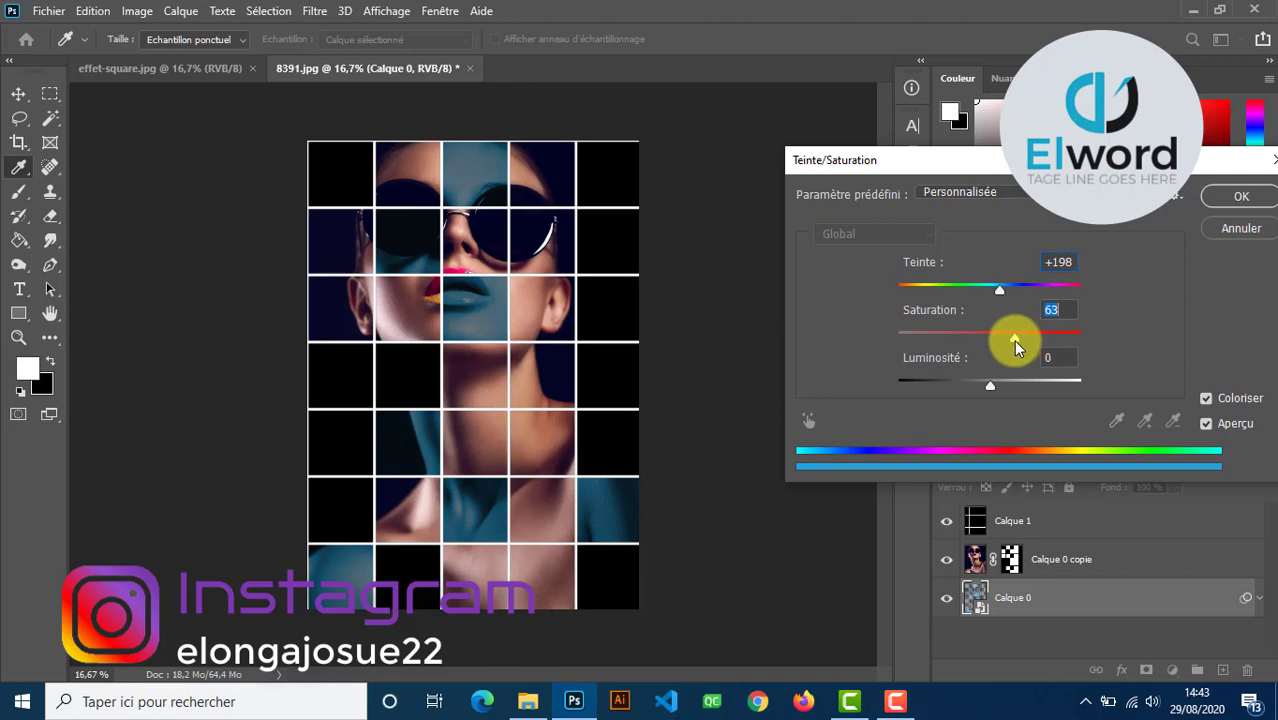
{"action": "mouse_move", "coordinate": [1014, 340]}
{"action": "left_mouse_down"}
{"action": "mouse_move", "coordinate": [983, 354]}
{"action": "mouse_move", "coordinate": [883, 354]}
{"action": "mouse_move", "coordinate": [972, 344]}
{"action": "left_mouse_up"}
{"action": "left_click_drag", "start_coordinate": [1052, 341], "coordinate": [995, 344]}
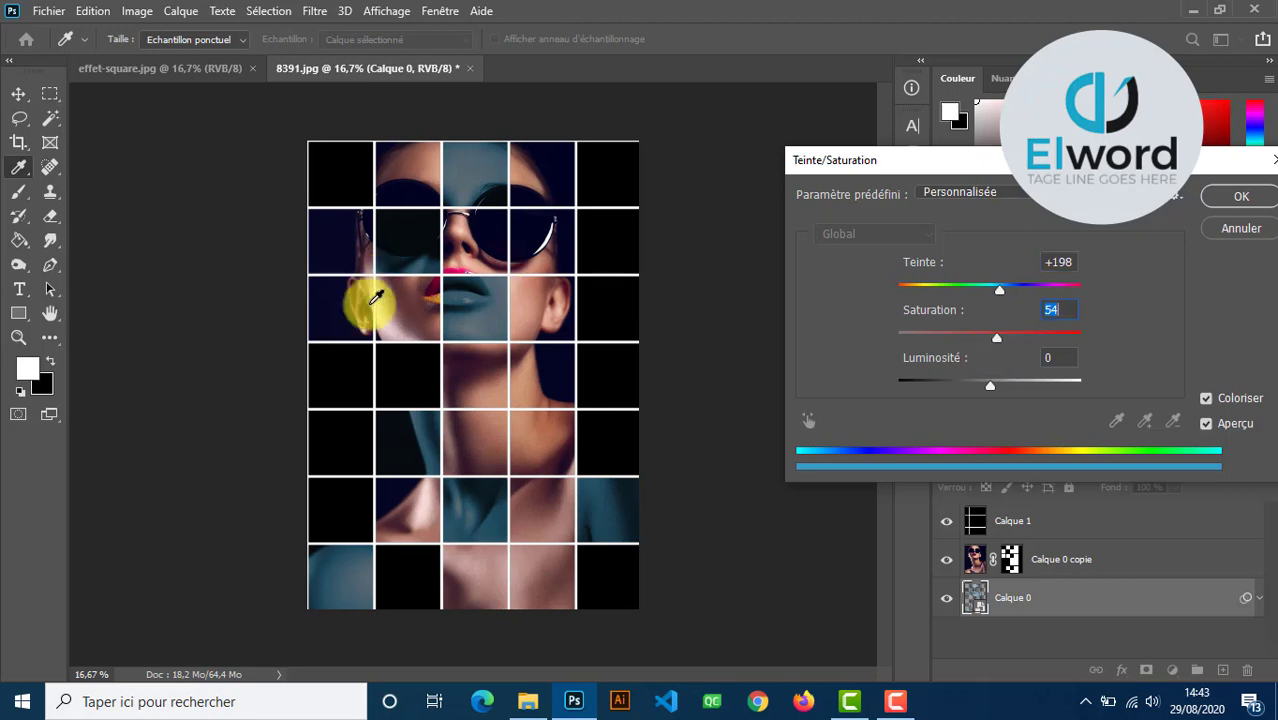
{"action": "left_click_drag", "start_coordinate": [995, 340], "coordinate": [997, 346]}
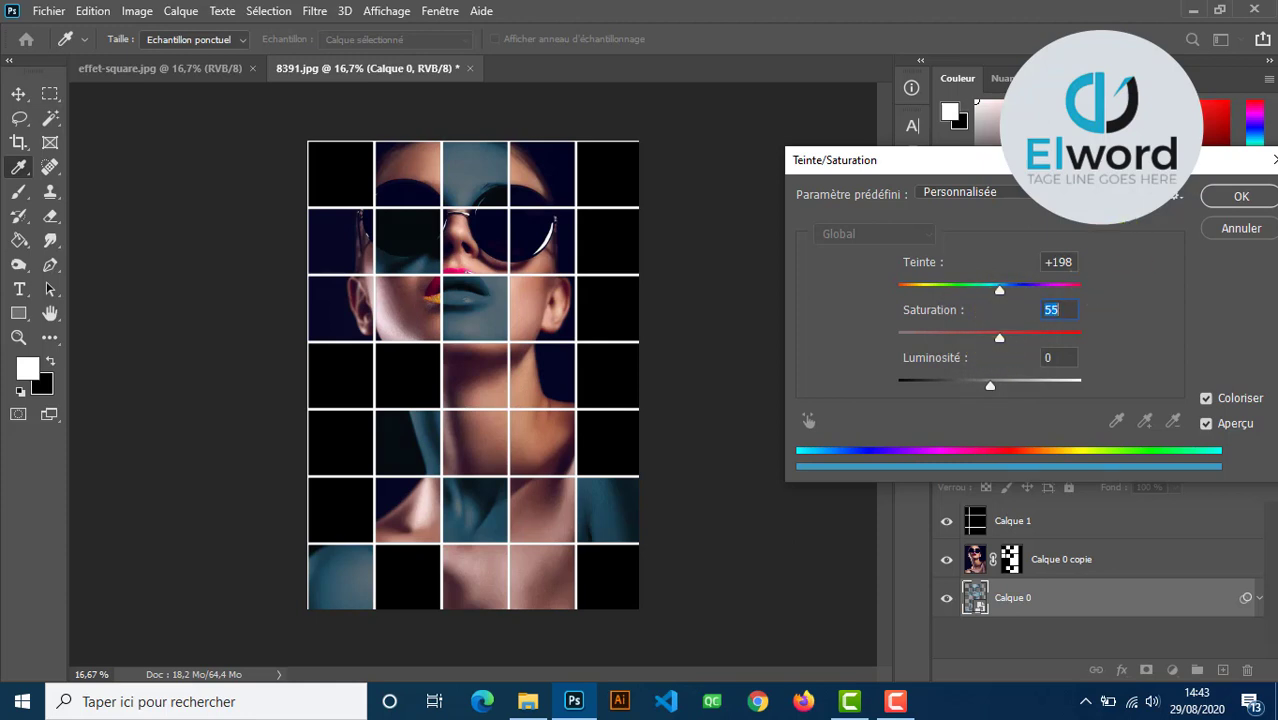
{"action": "left_click_drag", "start_coordinate": [1050, 168], "coordinate": [914, 153]}
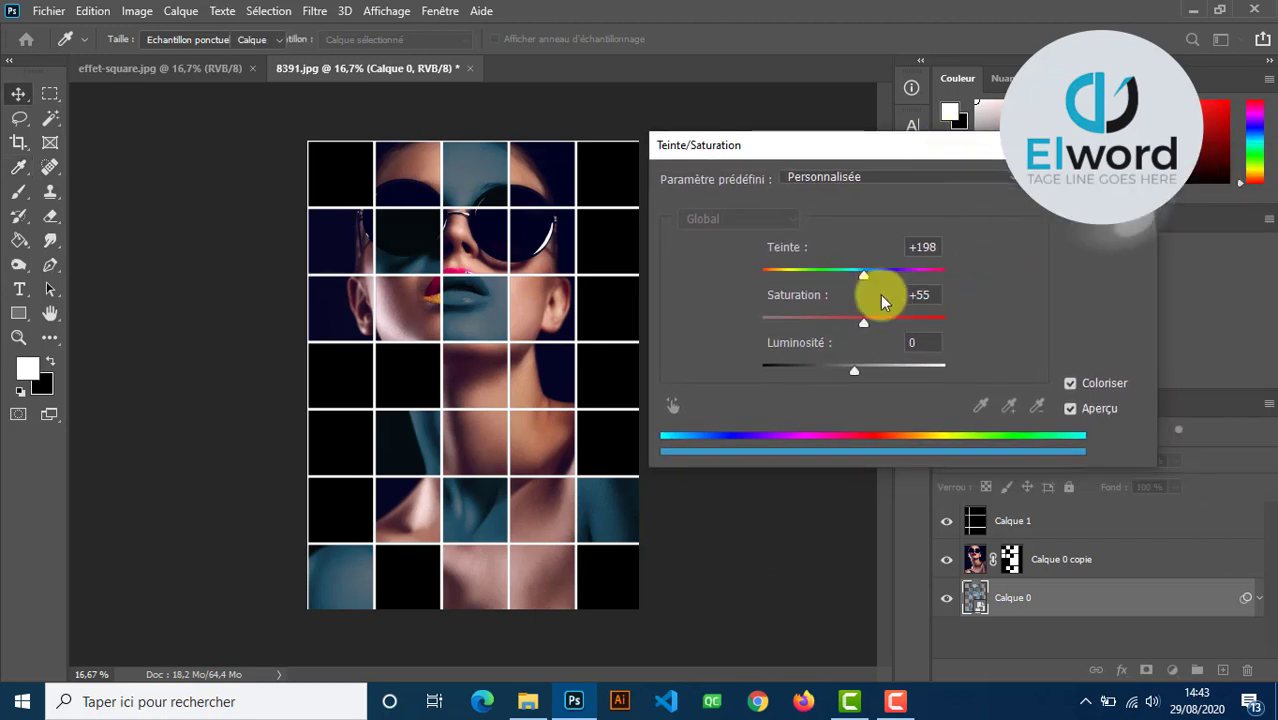
Apply the tint, then add a new layer below Calque 0 named 'fond'.
{"action": "key", "text": "Return"}
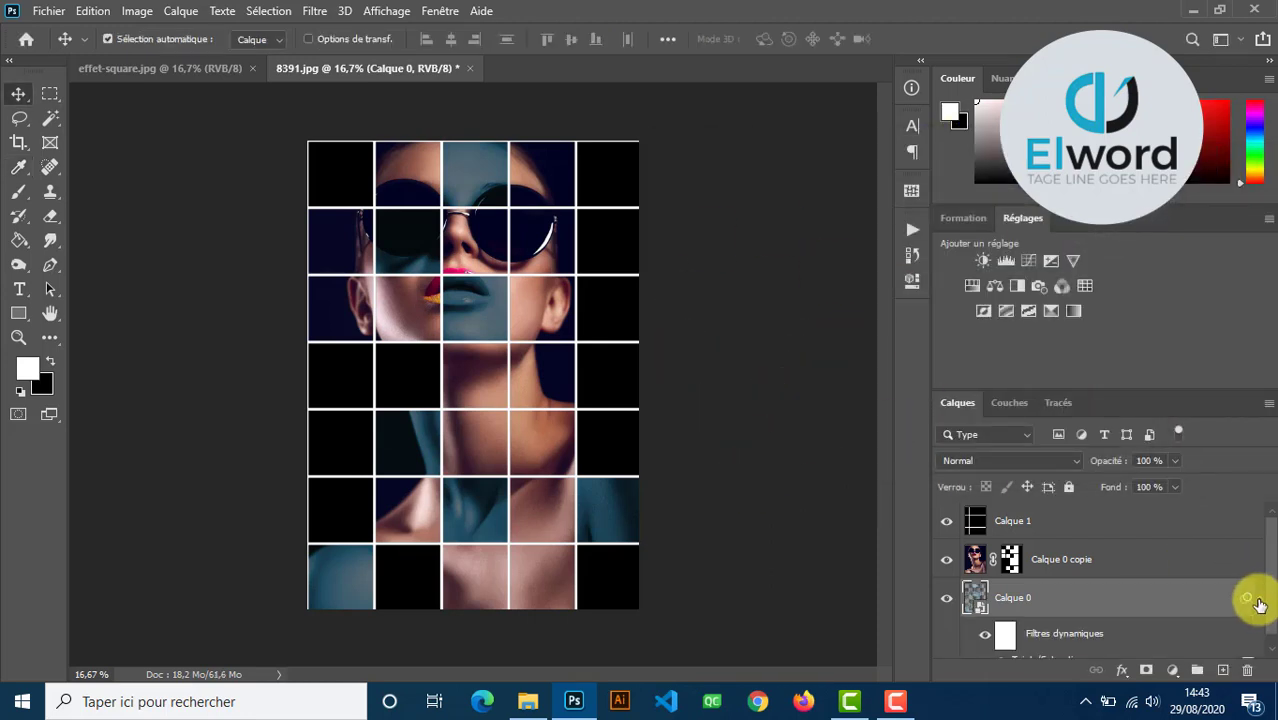
{"action": "left_click", "coordinate": [1258, 599]}
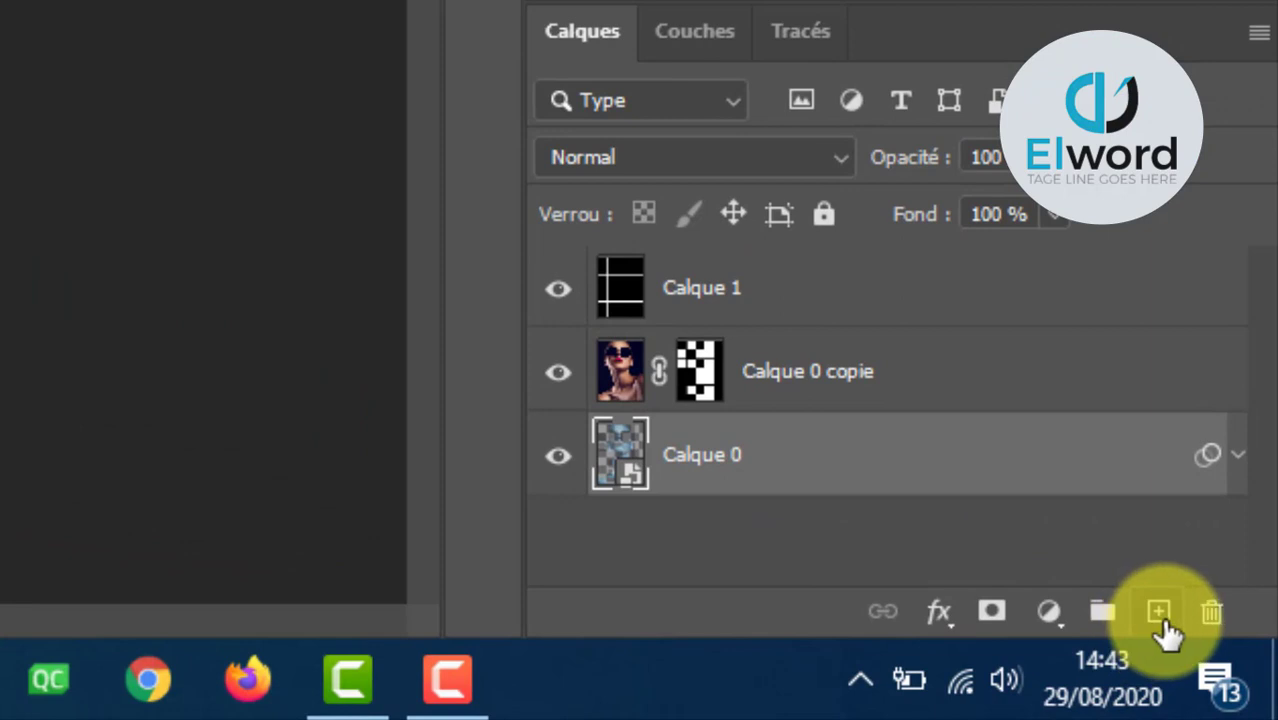
{"action": "left_click", "coordinate": [1160, 614]}
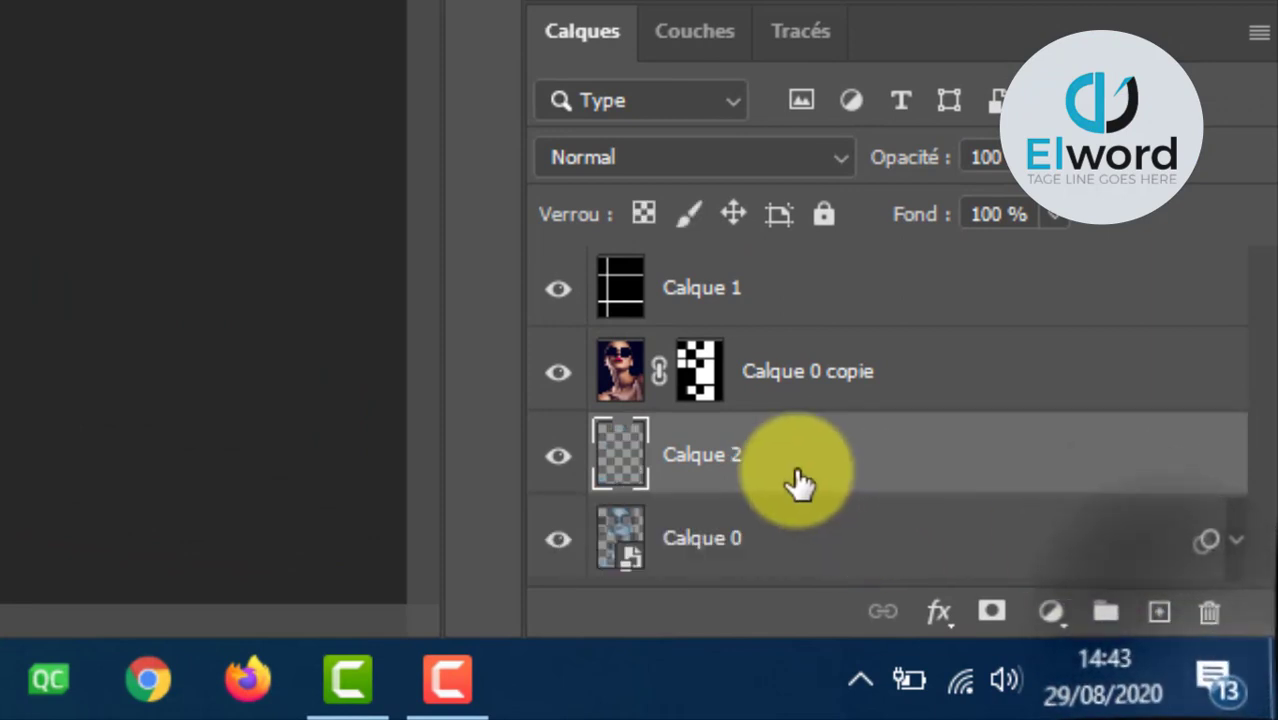
{"action": "left_click_drag", "start_coordinate": [793, 480], "coordinate": [756, 572]}
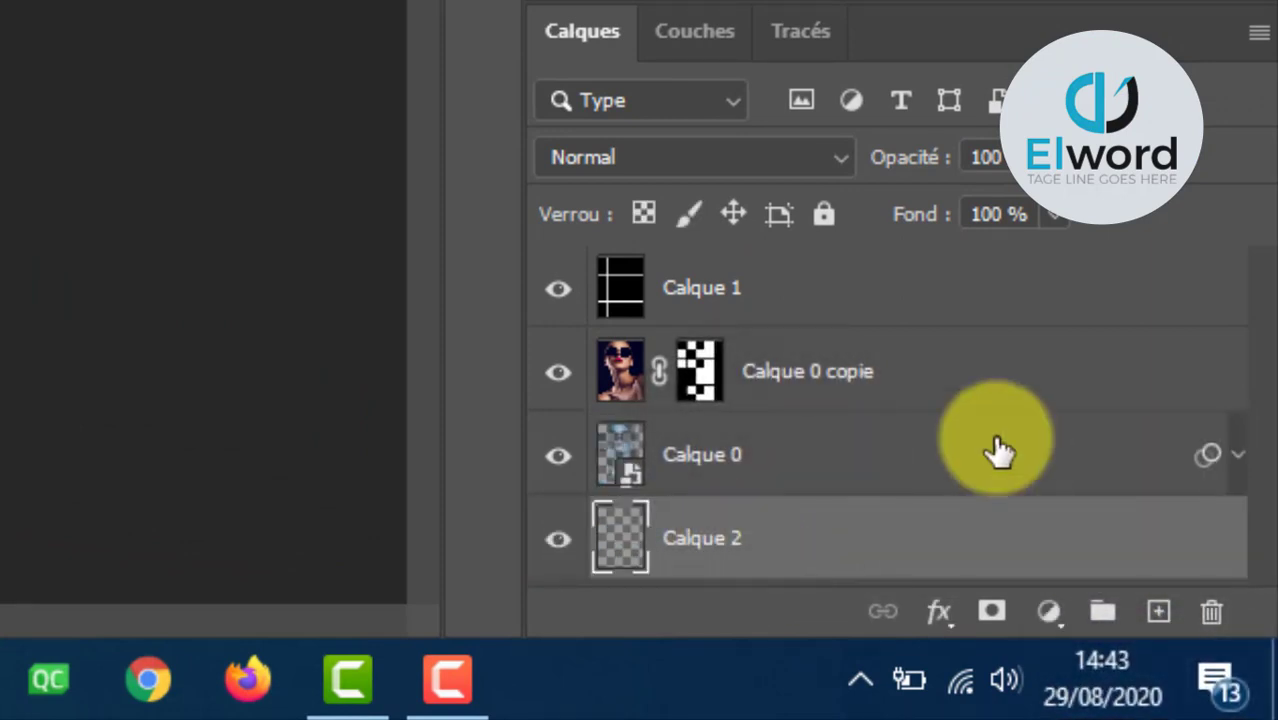
{"action": "double_click", "coordinate": [722, 538]}
{"action": "type", "text": "fon"}
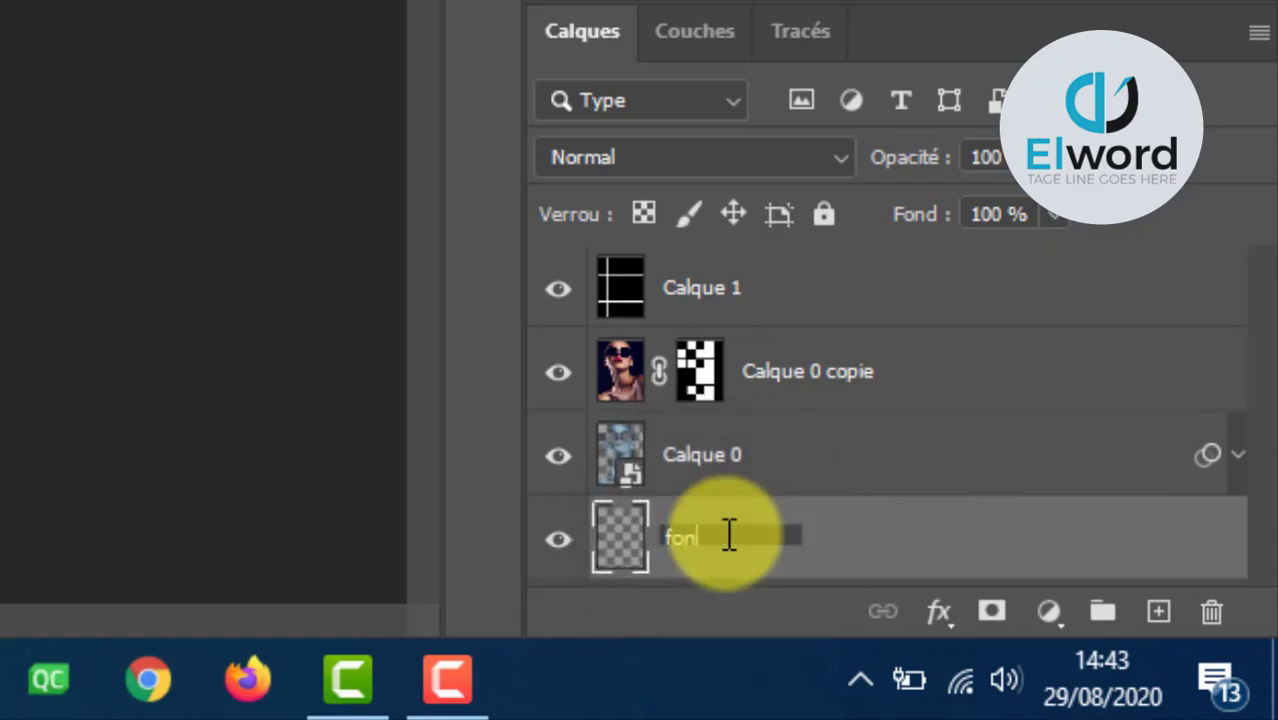
{"action": "type", "text": "d"}
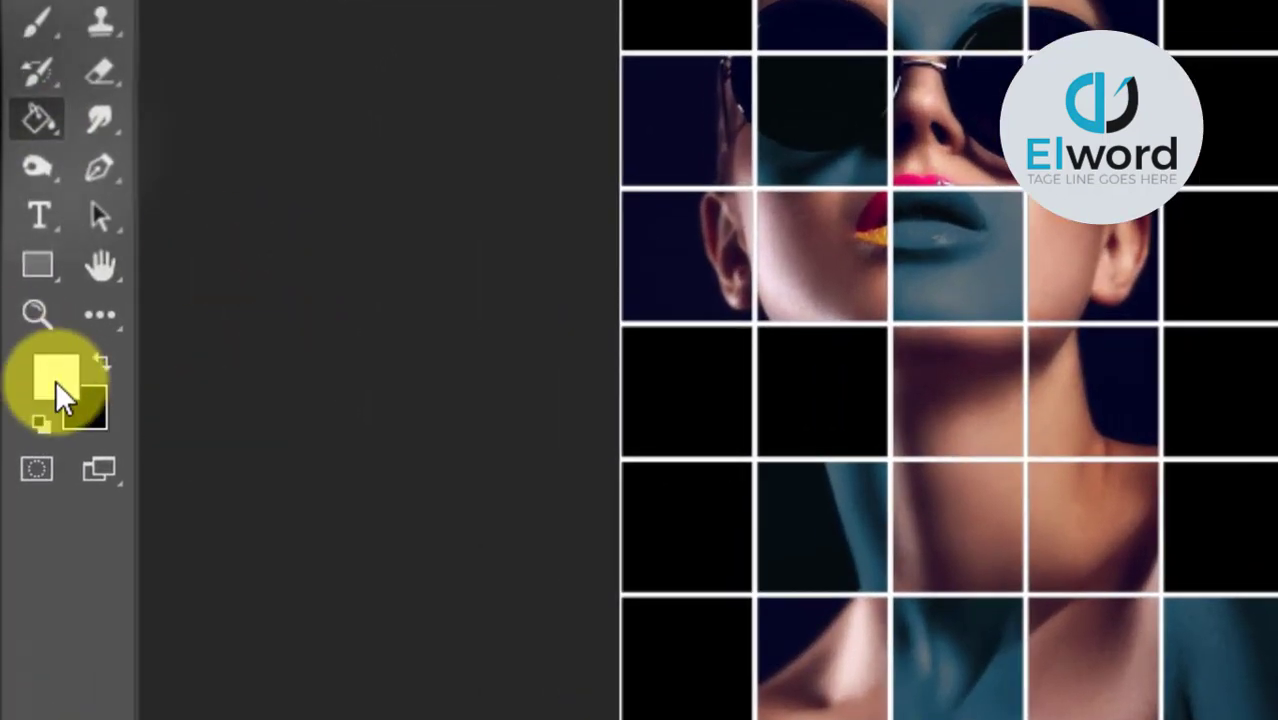
Fill the fond layer with white and show the Calque 1 grid layer.
{"action": "left_click", "coordinate": [55, 378]}
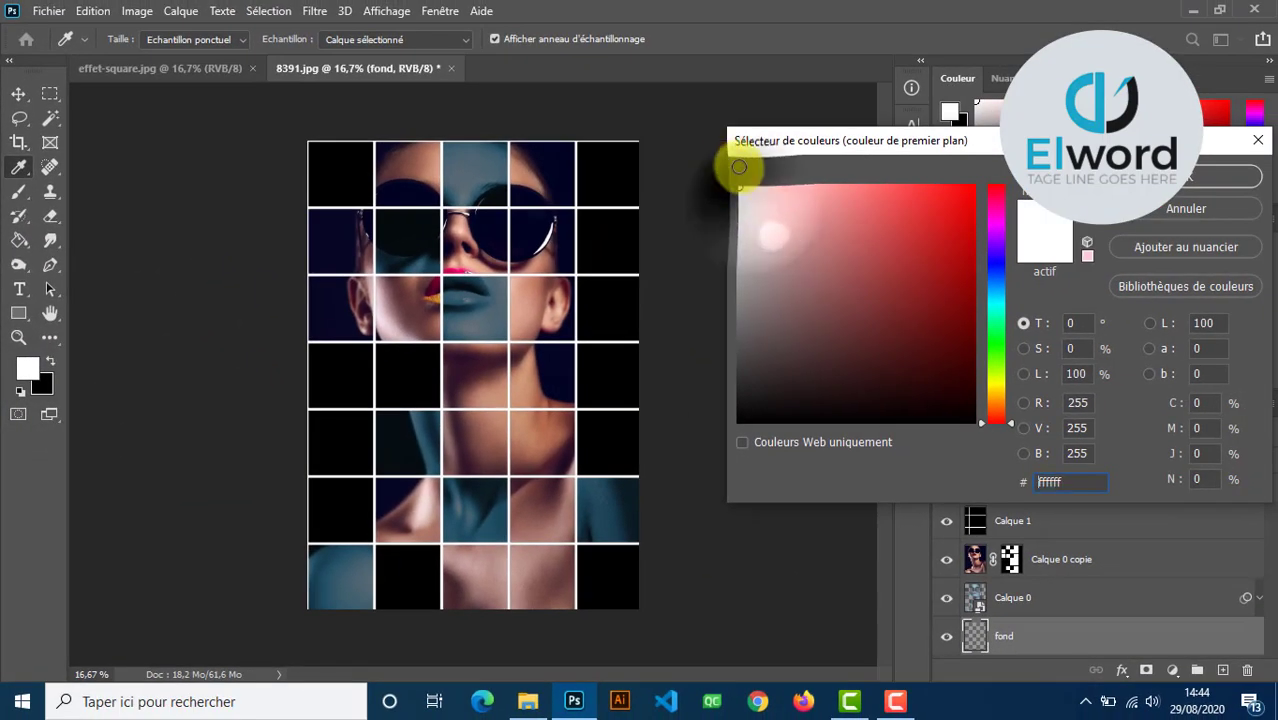
{"action": "key", "text": "Return"}
{"action": "key", "text": "g"}
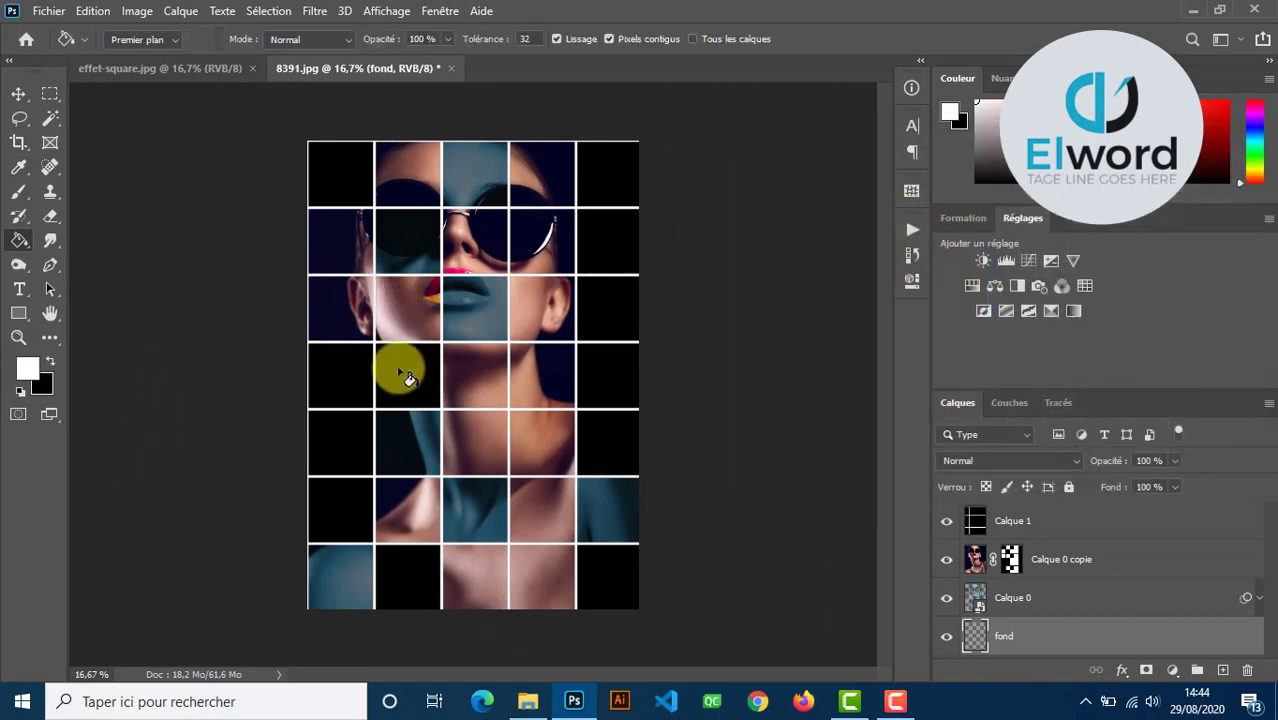
{"action": "left_click", "coordinate": [406, 383]}
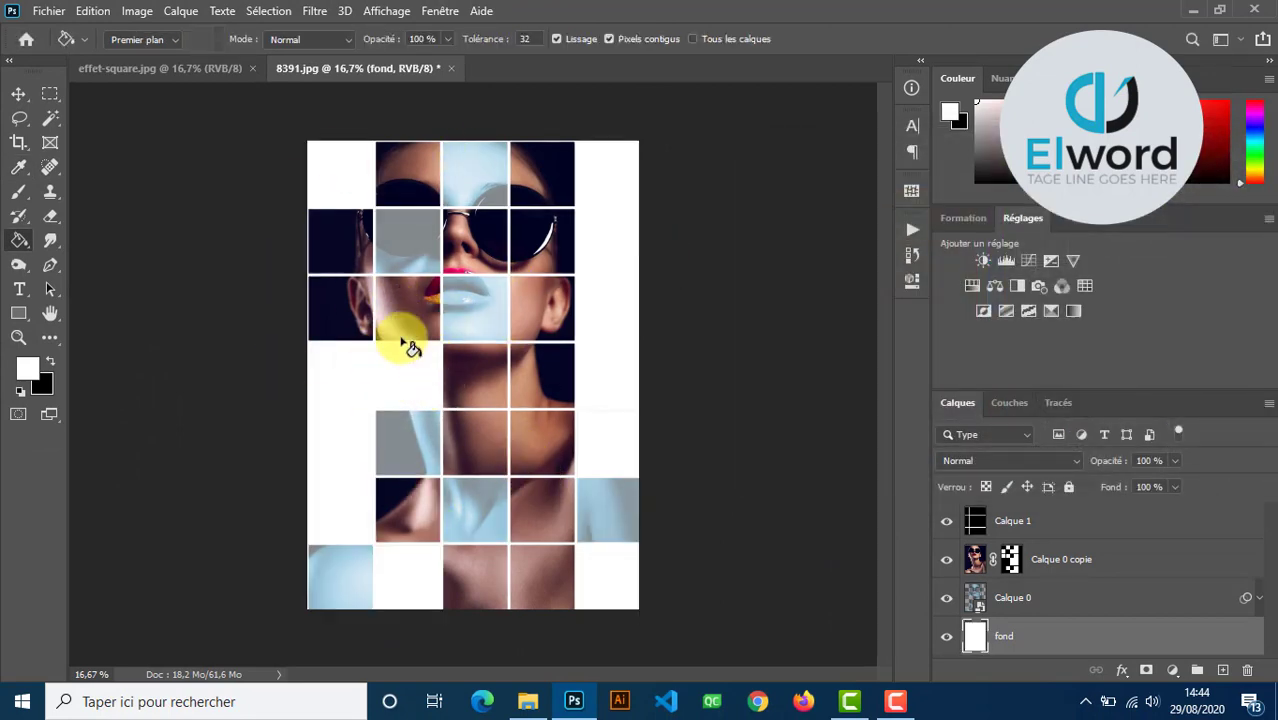
{"action": "left_click", "coordinate": [18, 94]}
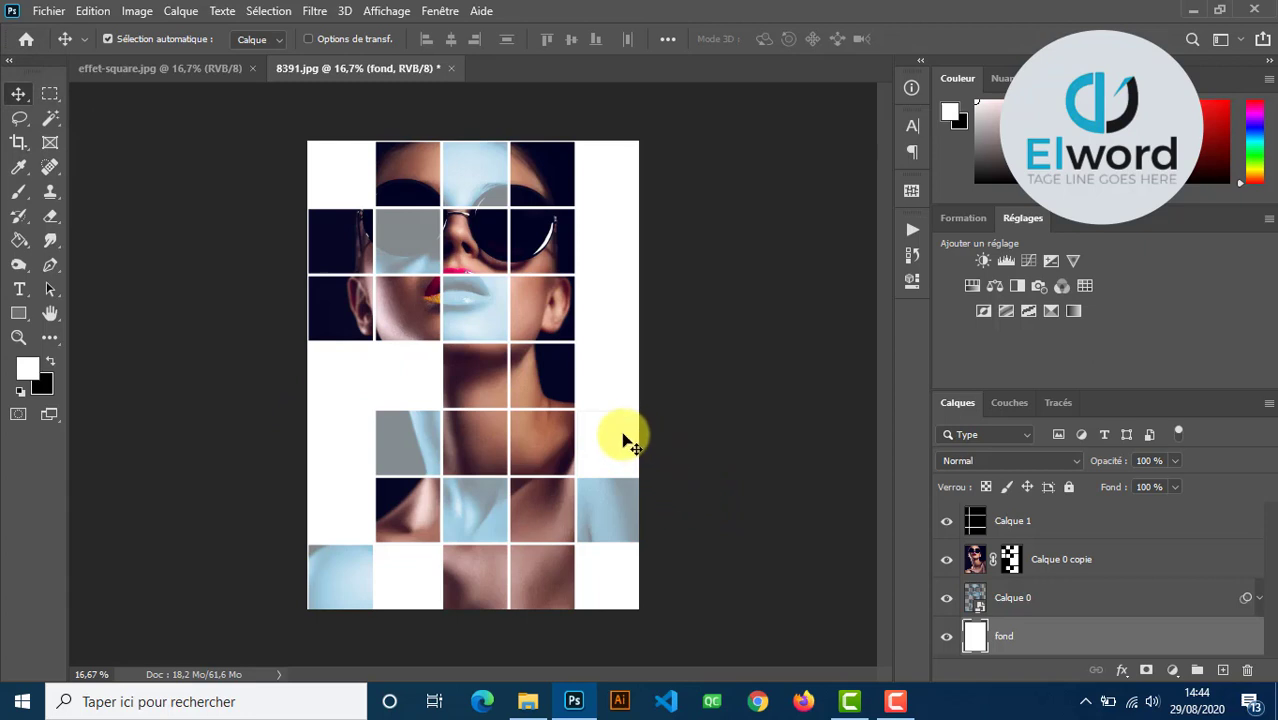
{"action": "left_click", "coordinate": [946, 520]}
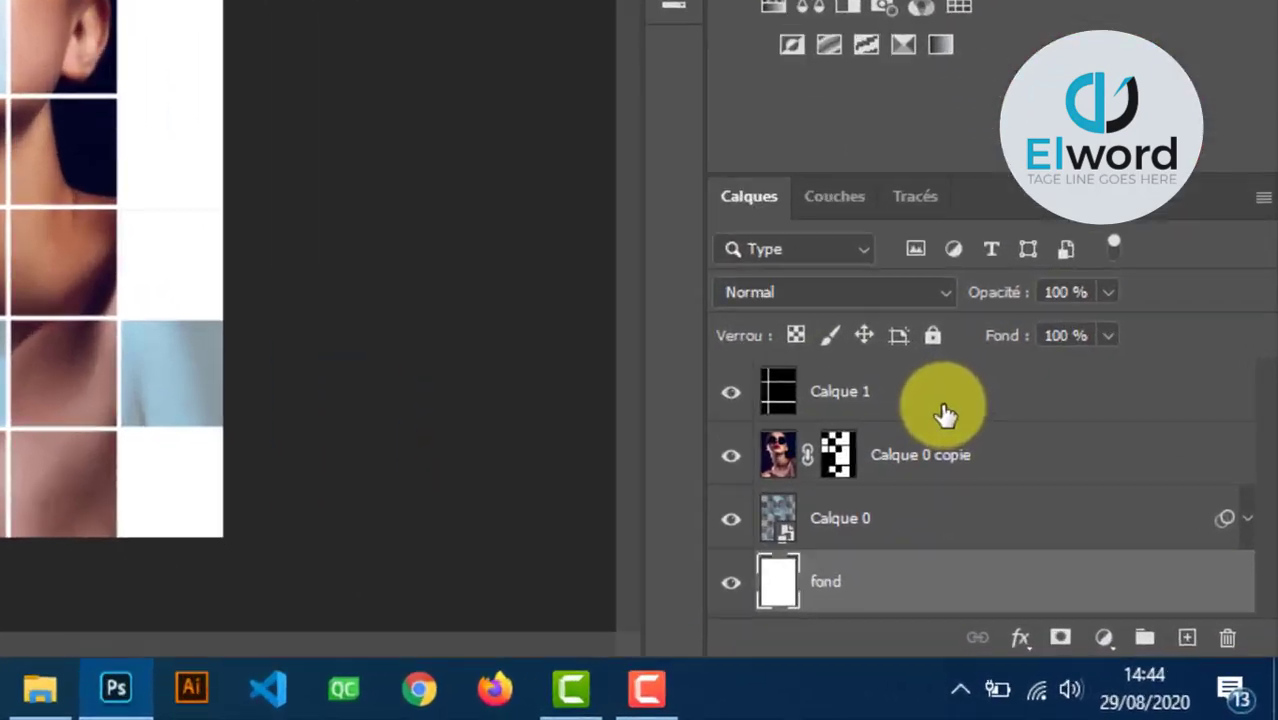
Blend Calque 1 in Superposition and add Levels: input 27, midtone 1,15, white output 224.
{"action": "left_click", "coordinate": [945, 415]}
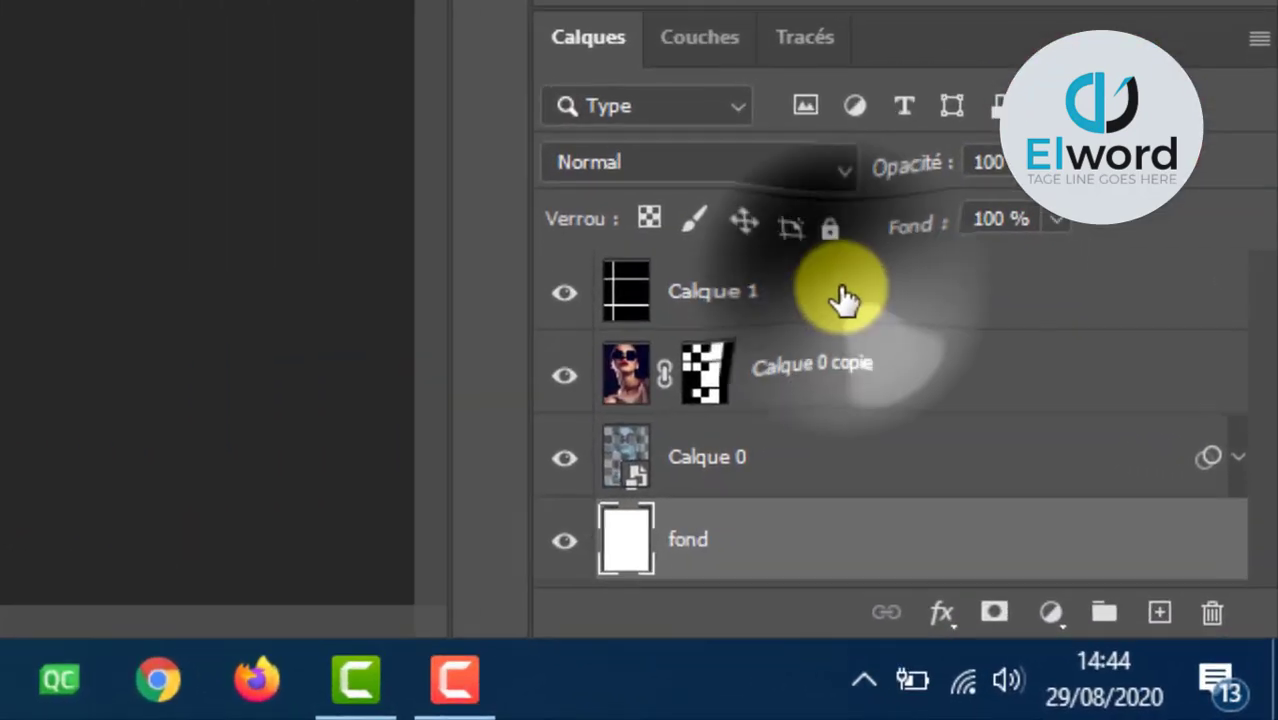
{"action": "key", "text": "alt+shift+o"}
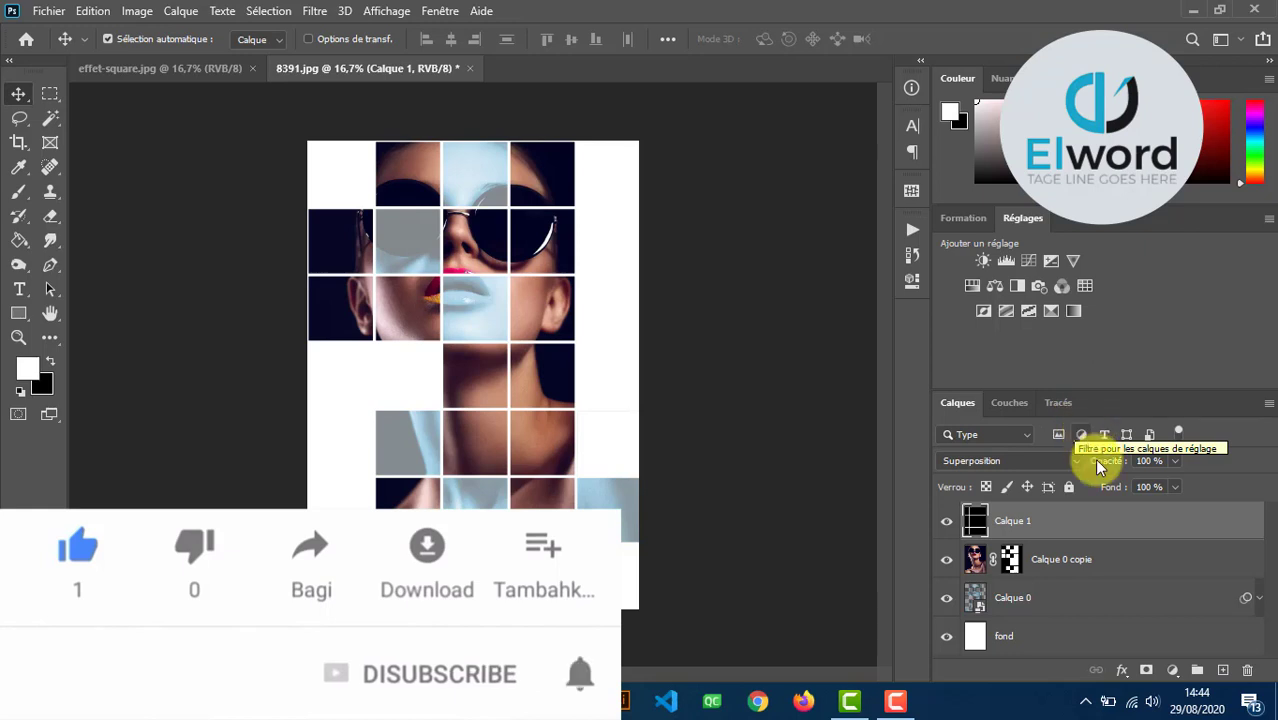
{"action": "left_click", "coordinate": [1004, 261]}
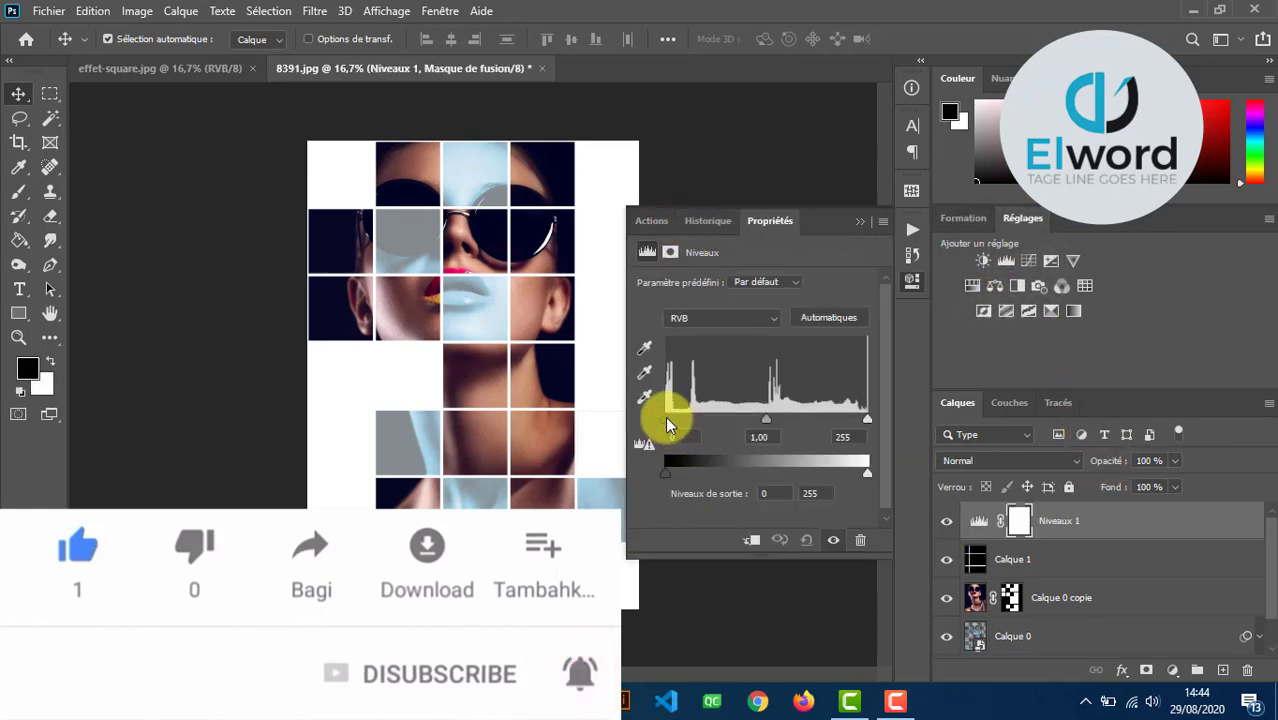
{"action": "left_click_drag", "start_coordinate": [669, 424], "coordinate": [686, 414]}
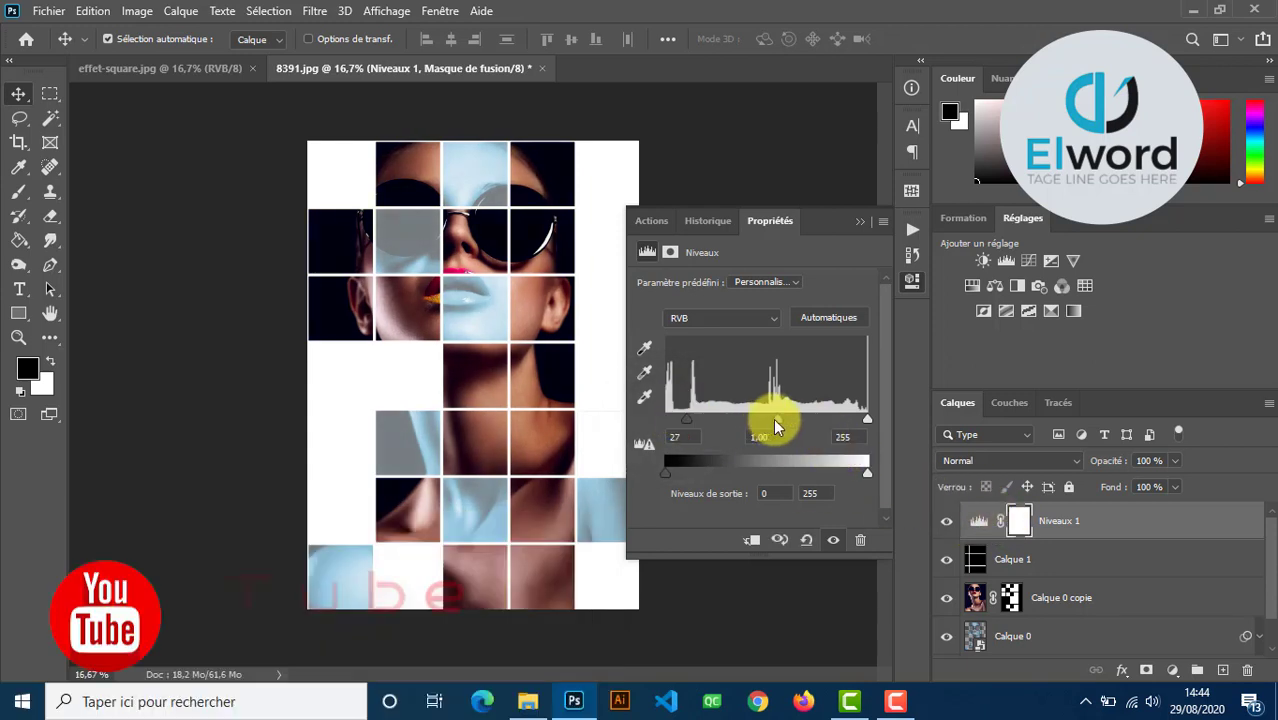
{"action": "left_click_drag", "start_coordinate": [777, 419], "coordinate": [765, 424]}
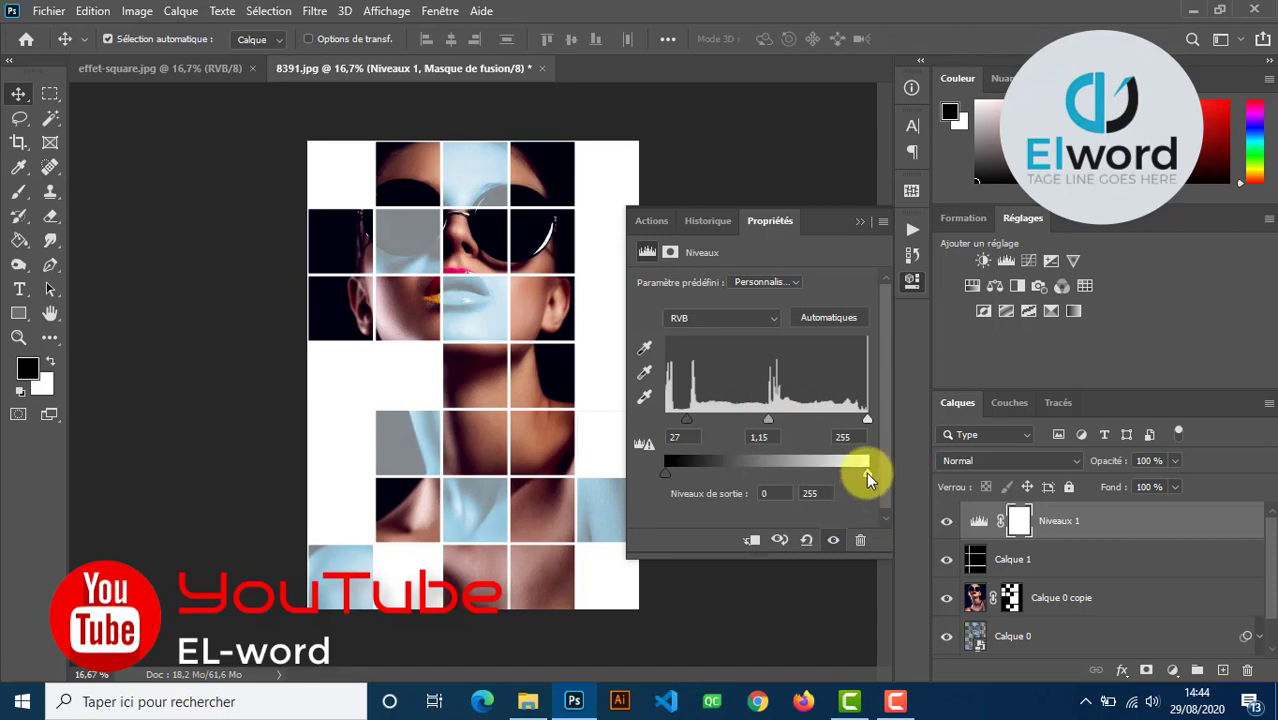
{"action": "left_click_drag", "start_coordinate": [866, 474], "coordinate": [843, 478]}
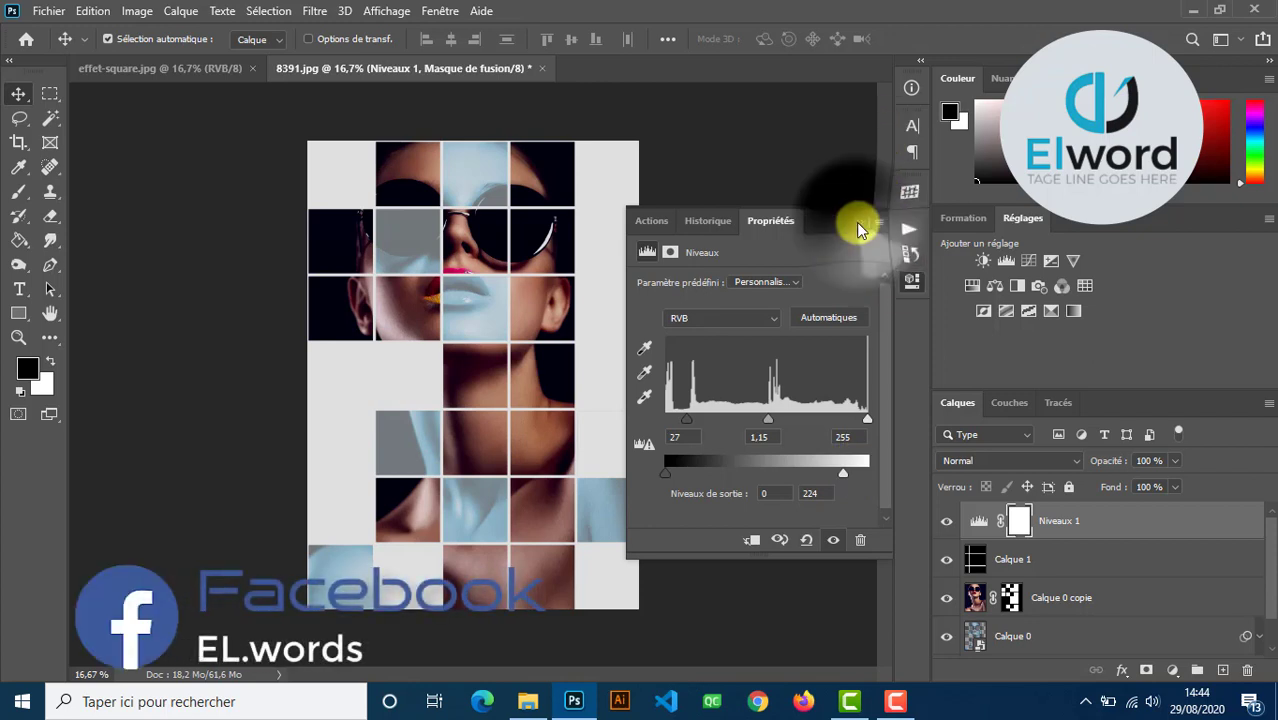
{"action": "left_click", "coordinate": [858, 222]}
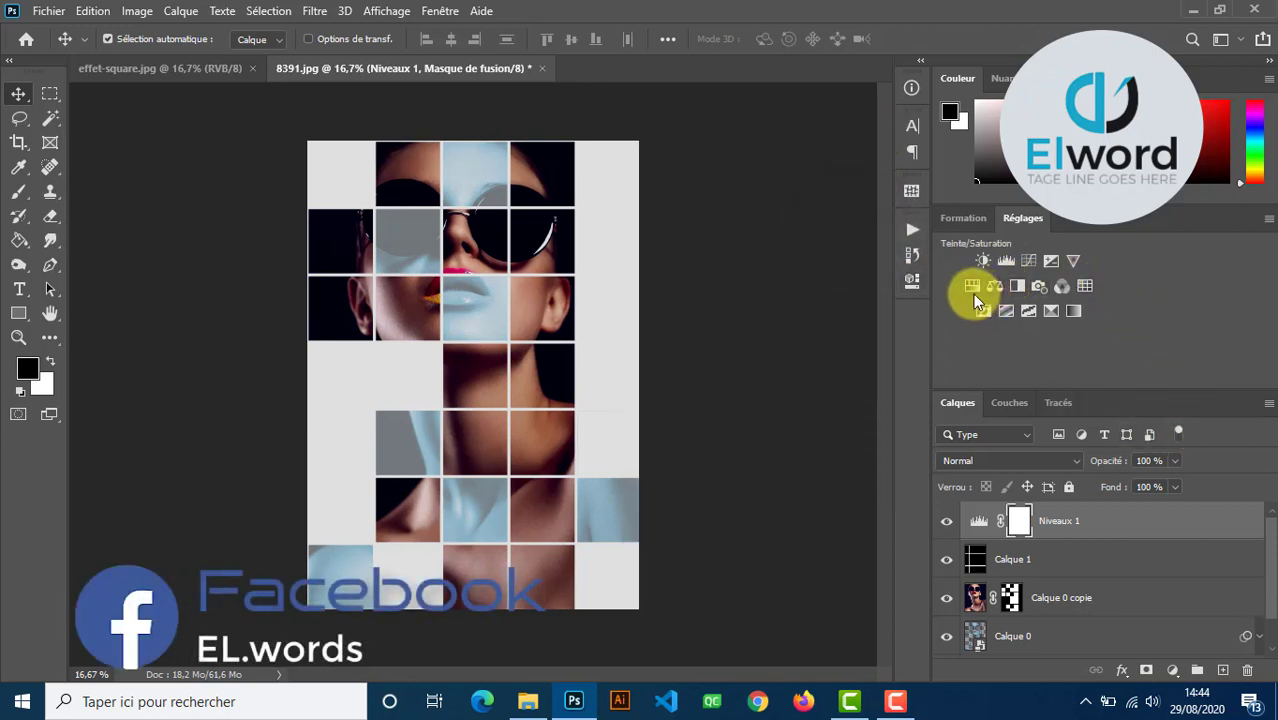
Add a Photo Filter in orange ec8a00 at 50% density.
{"action": "left_click", "coordinate": [1040, 285]}
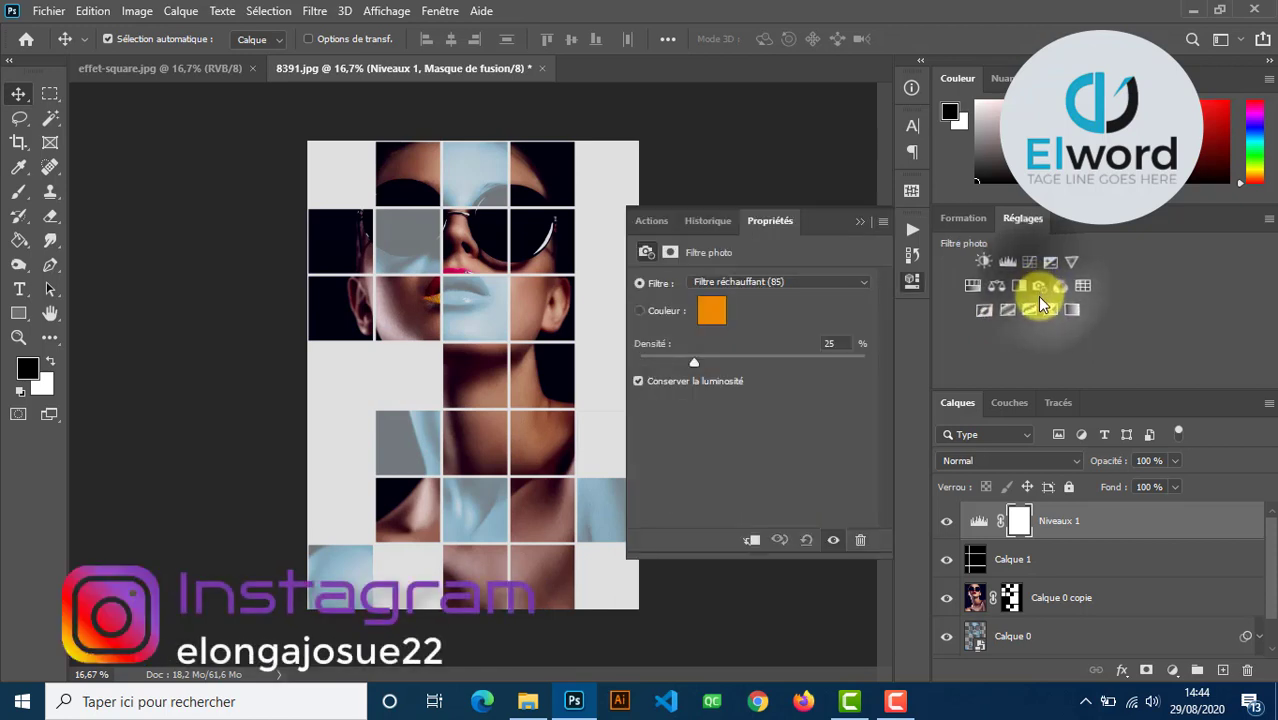
{"action": "left_click", "coordinate": [719, 314]}
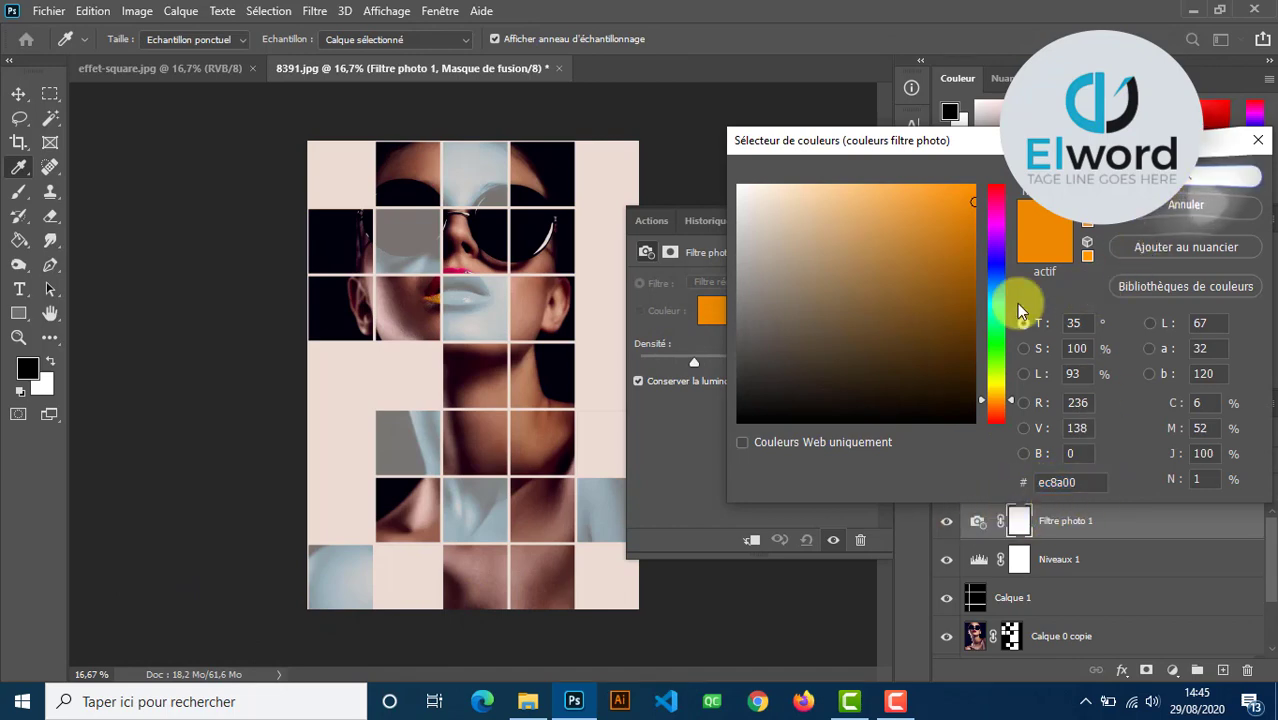
{"action": "left_click", "coordinate": [1188, 178]}
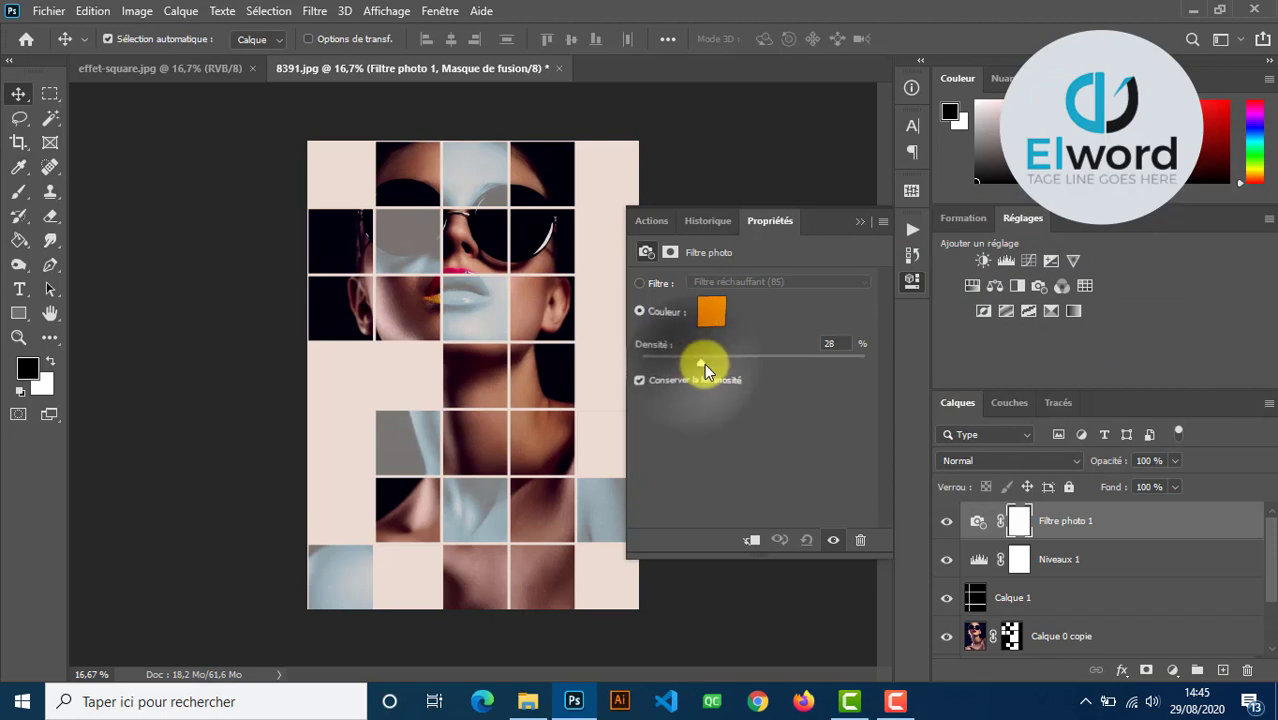
{"action": "left_click_drag", "start_coordinate": [705, 369], "coordinate": [732, 380]}
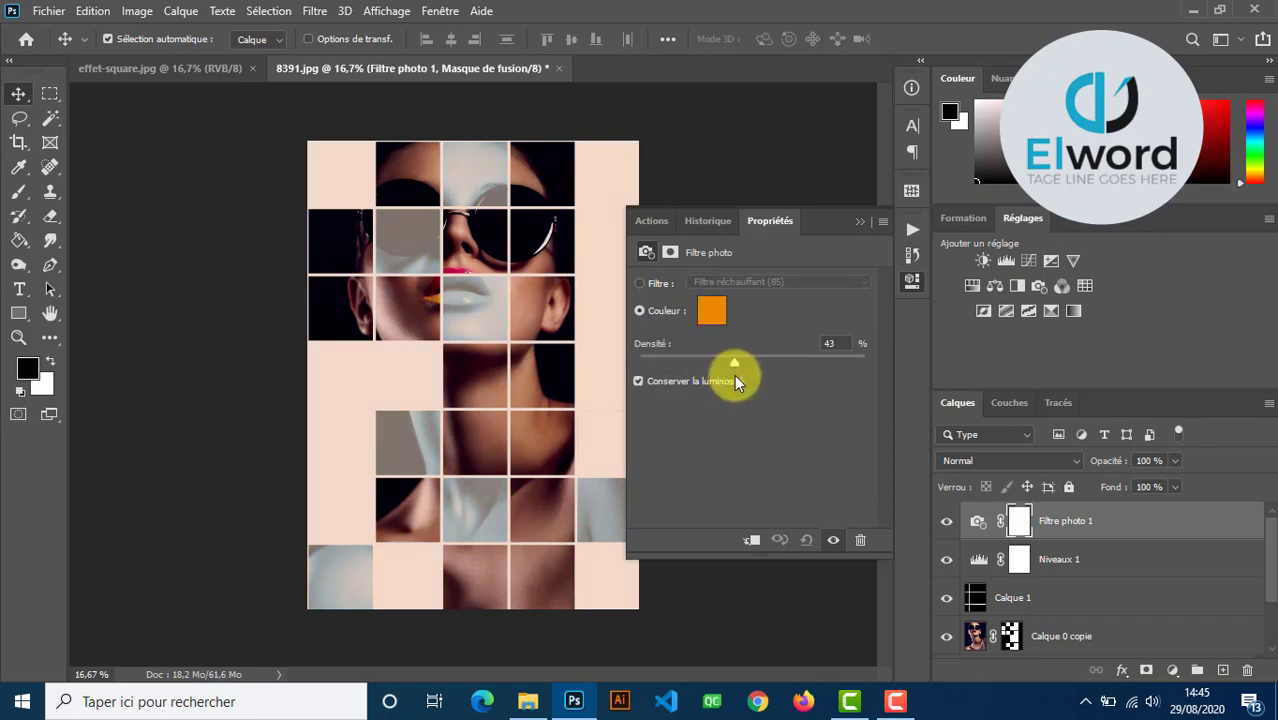
{"action": "left_click_drag", "start_coordinate": [737, 380], "coordinate": [740, 380]}
{"action": "left_click_drag", "start_coordinate": [739, 368], "coordinate": [749, 367]}
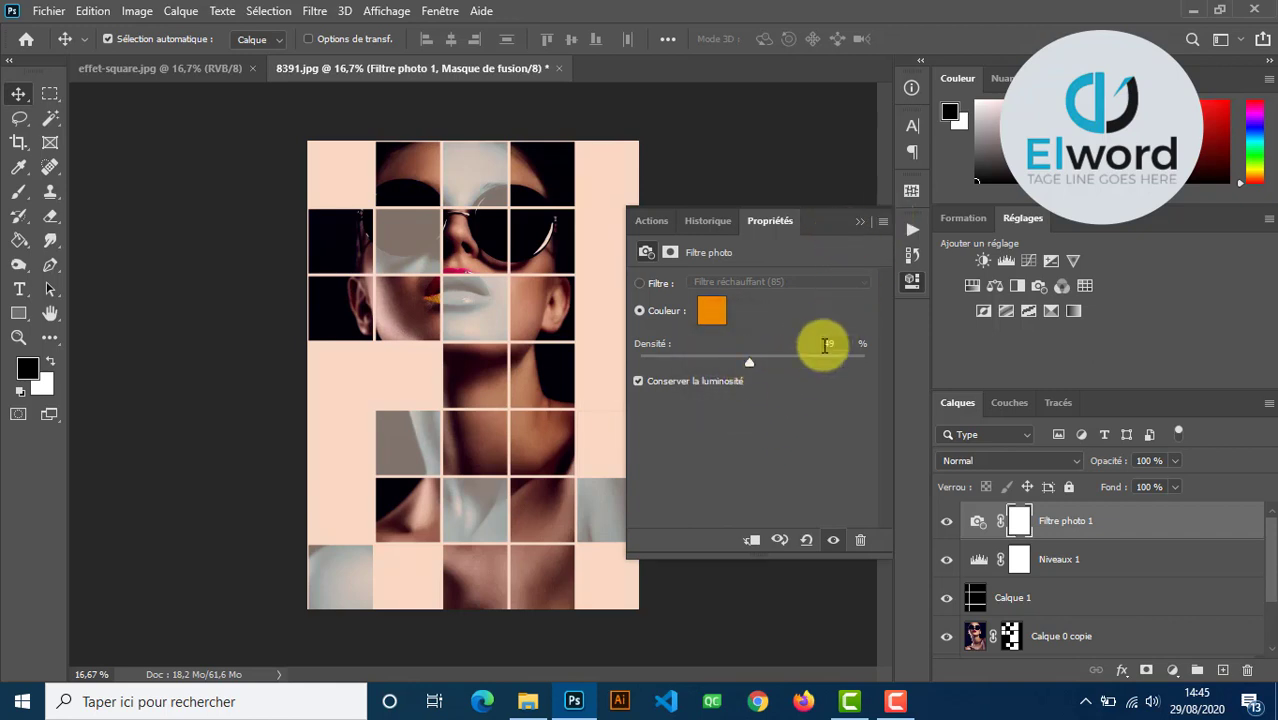
{"action": "left_click", "coordinate": [858, 222]}
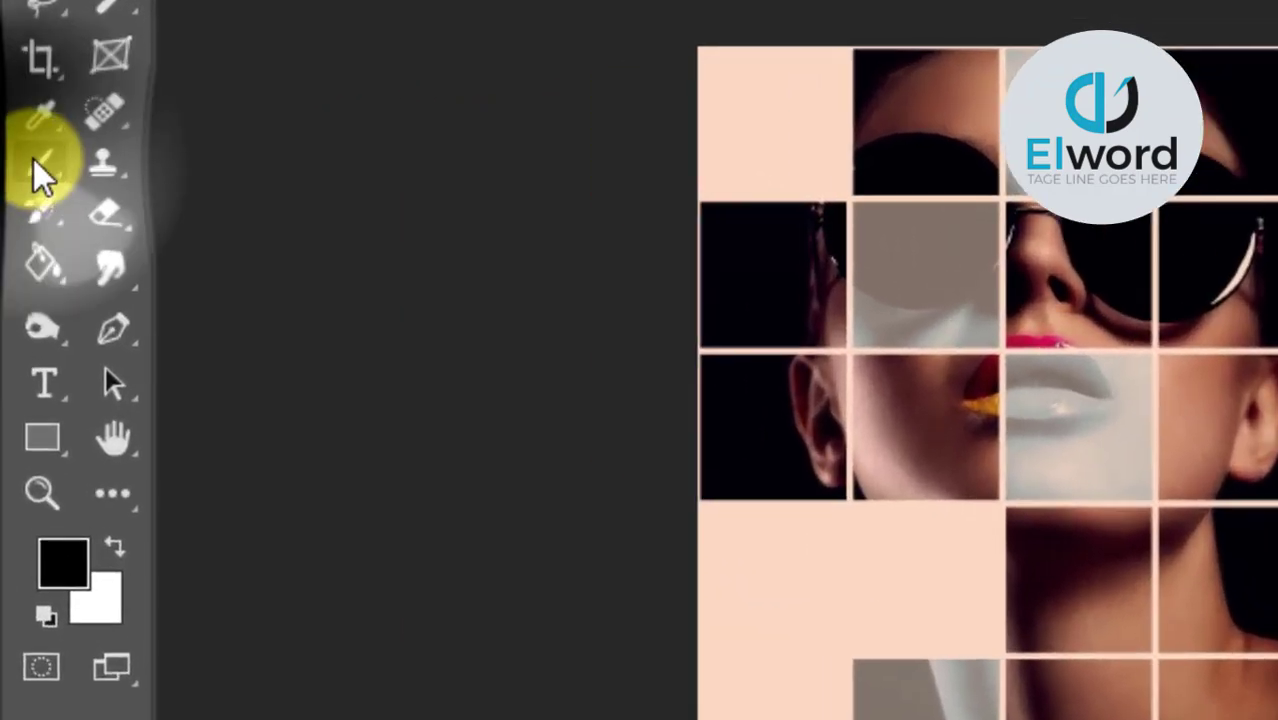
Shrink the brush to about 242 px and paint black over several tiles on Filtre photo 1's mask.
{"action": "left_click", "coordinate": [38, 165]}
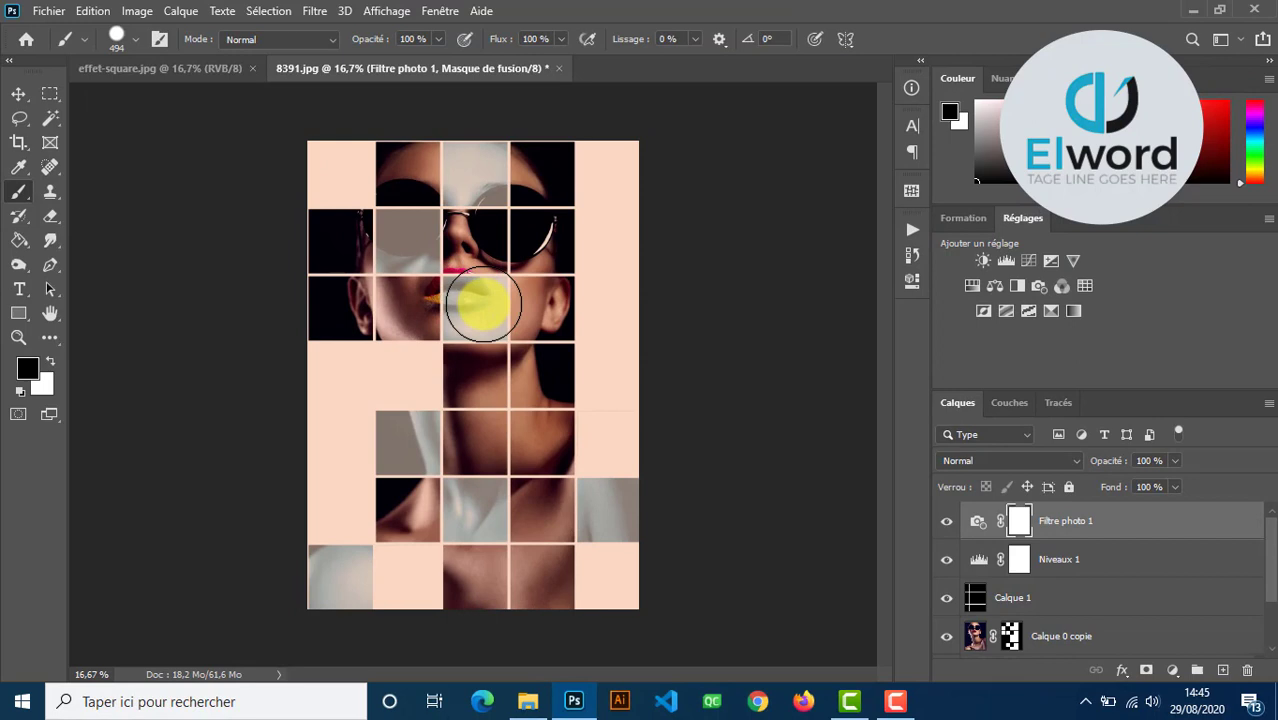
{"action": "right_click", "coordinate": [483, 307], "text": "alt"}
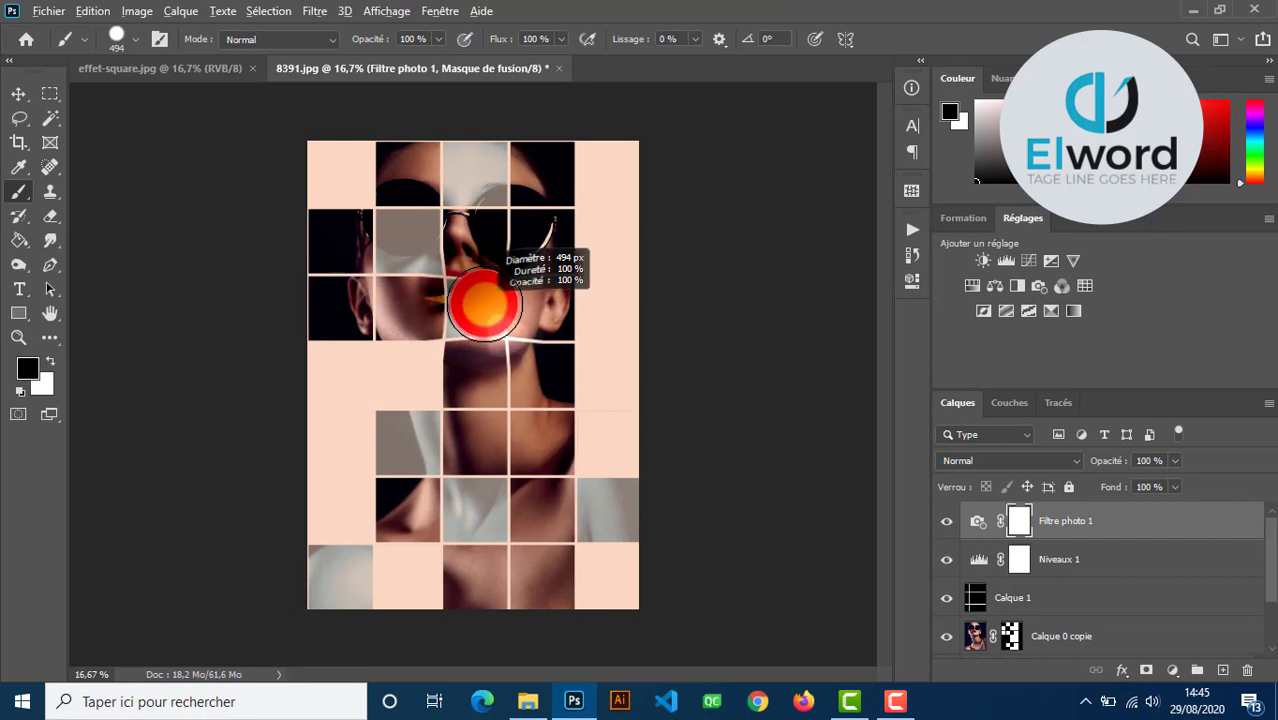
{"action": "left_click_drag", "start_coordinate": [474, 305], "coordinate": [497, 307]}
{"action": "mouse_move", "coordinate": [467, 180]}
{"action": "left_mouse_down"}
{"action": "mouse_move", "coordinate": [474, 200]}
{"action": "mouse_move", "coordinate": [482, 177]}
{"action": "mouse_move", "coordinate": [484, 202]}
{"action": "mouse_move", "coordinate": [464, 182]}
{"action": "mouse_move", "coordinate": [371, 265]}
{"action": "mouse_move", "coordinate": [391, 225]}
{"action": "mouse_move", "coordinate": [391, 257]}
{"action": "mouse_move", "coordinate": [417, 220]}
{"action": "mouse_move", "coordinate": [414, 257]}
{"action": "mouse_move", "coordinate": [419, 223]}
{"action": "mouse_move", "coordinate": [391, 224]}
{"action": "mouse_move", "coordinate": [391, 251]}
{"action": "mouse_move", "coordinate": [462, 297]}
{"action": "mouse_move", "coordinate": [468, 320]}
{"action": "mouse_move", "coordinate": [485, 291]}
{"action": "left_mouse_up"}
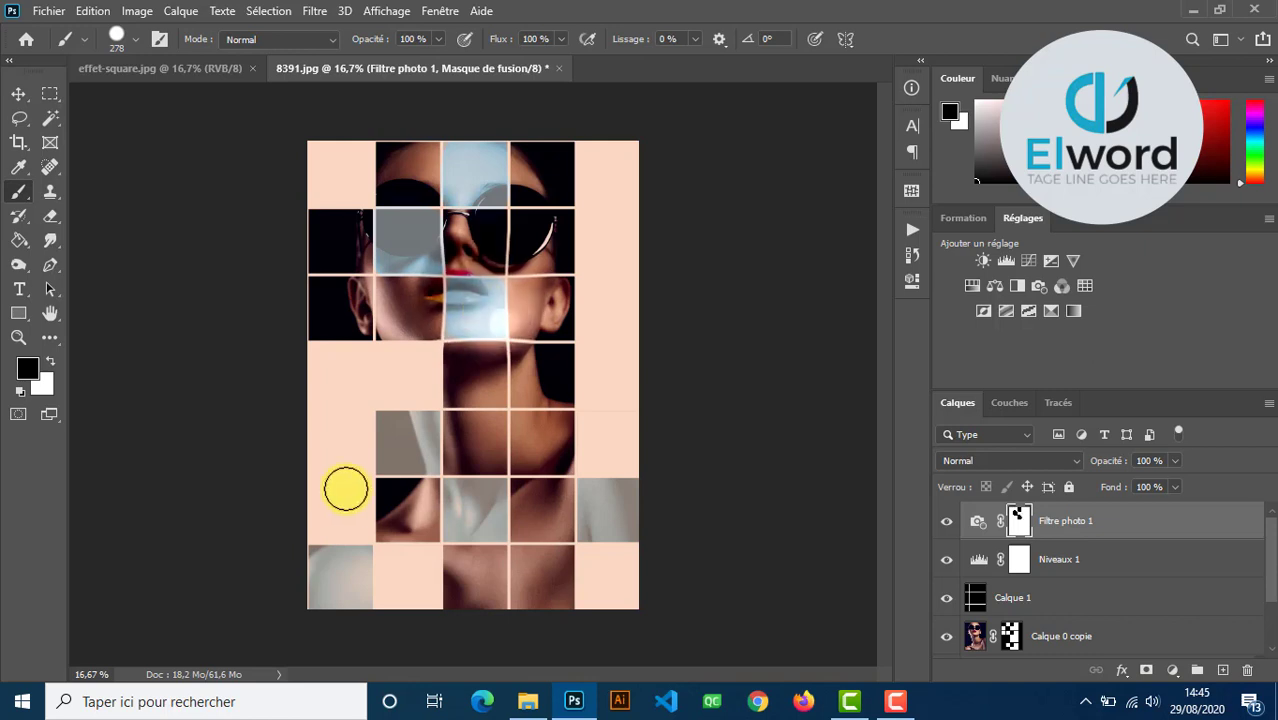
{"action": "mouse_move", "coordinate": [403, 433]}
{"action": "left_mouse_down"}
{"action": "mouse_move", "coordinate": [399, 422]}
{"action": "mouse_move", "coordinate": [391, 445]}
{"action": "mouse_move", "coordinate": [396, 420]}
{"action": "mouse_move", "coordinate": [418, 457]}
{"action": "mouse_move", "coordinate": [428, 422]}
{"action": "mouse_move", "coordinate": [428, 460]}
{"action": "mouse_move", "coordinate": [419, 436]}
{"action": "mouse_move", "coordinate": [460, 530]}
{"action": "mouse_move", "coordinate": [456, 494]}
{"action": "mouse_move", "coordinate": [491, 491]}
{"action": "mouse_move", "coordinate": [496, 531]}
{"action": "mouse_move", "coordinate": [493, 496]}
{"action": "mouse_move", "coordinate": [468, 522]}
{"action": "mouse_move", "coordinate": [491, 525]}
{"action": "mouse_move", "coordinate": [468, 531]}
{"action": "mouse_move", "coordinate": [520, 531]}
{"action": "mouse_move", "coordinate": [585, 494]}
{"action": "mouse_move", "coordinate": [593, 529]}
{"action": "mouse_move", "coordinate": [601, 498]}
{"action": "mouse_move", "coordinate": [579, 494]}
{"action": "mouse_move", "coordinate": [633, 511]}
{"action": "mouse_move", "coordinate": [628, 525]}
{"action": "mouse_move", "coordinate": [616, 519]}
{"action": "mouse_move", "coordinate": [631, 513]}
{"action": "mouse_move", "coordinate": [377, 590]}
{"action": "mouse_move", "coordinate": [328, 585]}
{"action": "mouse_move", "coordinate": [319, 560]}
{"action": "mouse_move", "coordinate": [317, 593]}
{"action": "mouse_move", "coordinate": [314, 571]}
{"action": "mouse_move", "coordinate": [353, 561]}
{"action": "mouse_move", "coordinate": [344, 615]}
{"action": "mouse_move", "coordinate": [328, 568]}
{"action": "left_mouse_up"}
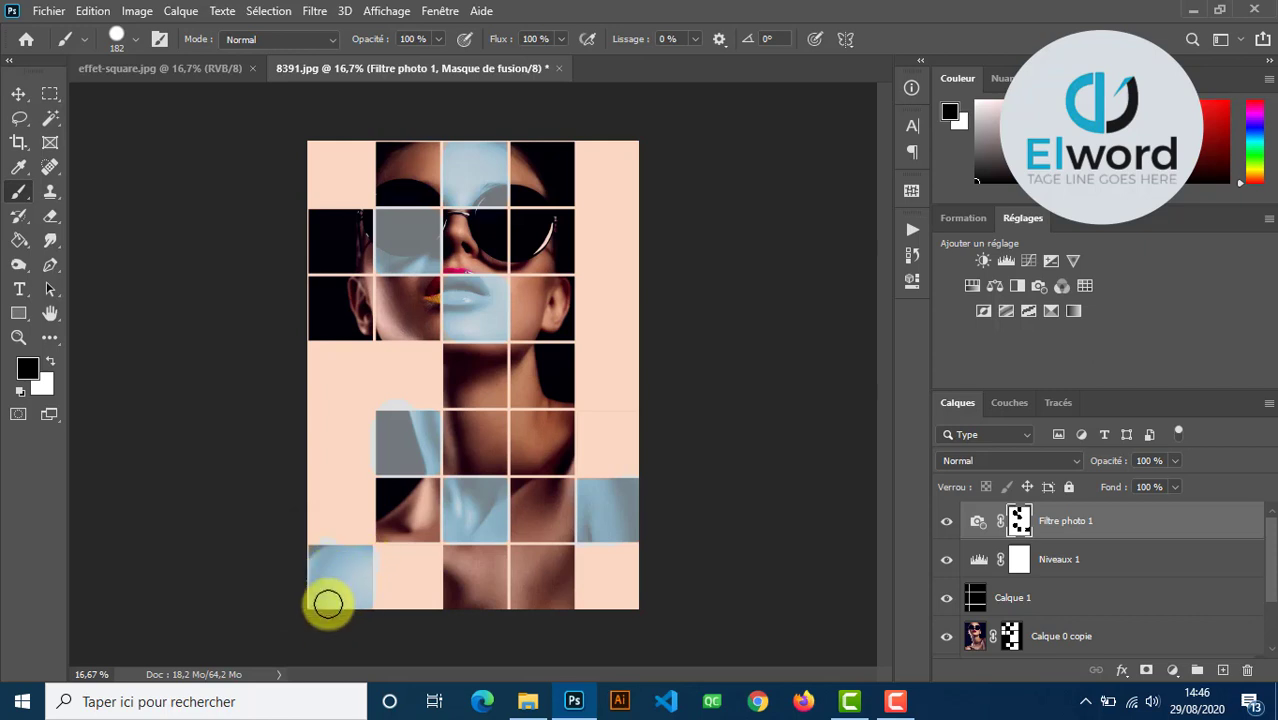
{"action": "left_click_drag", "start_coordinate": [459, 384], "coordinate": [641, 278]}
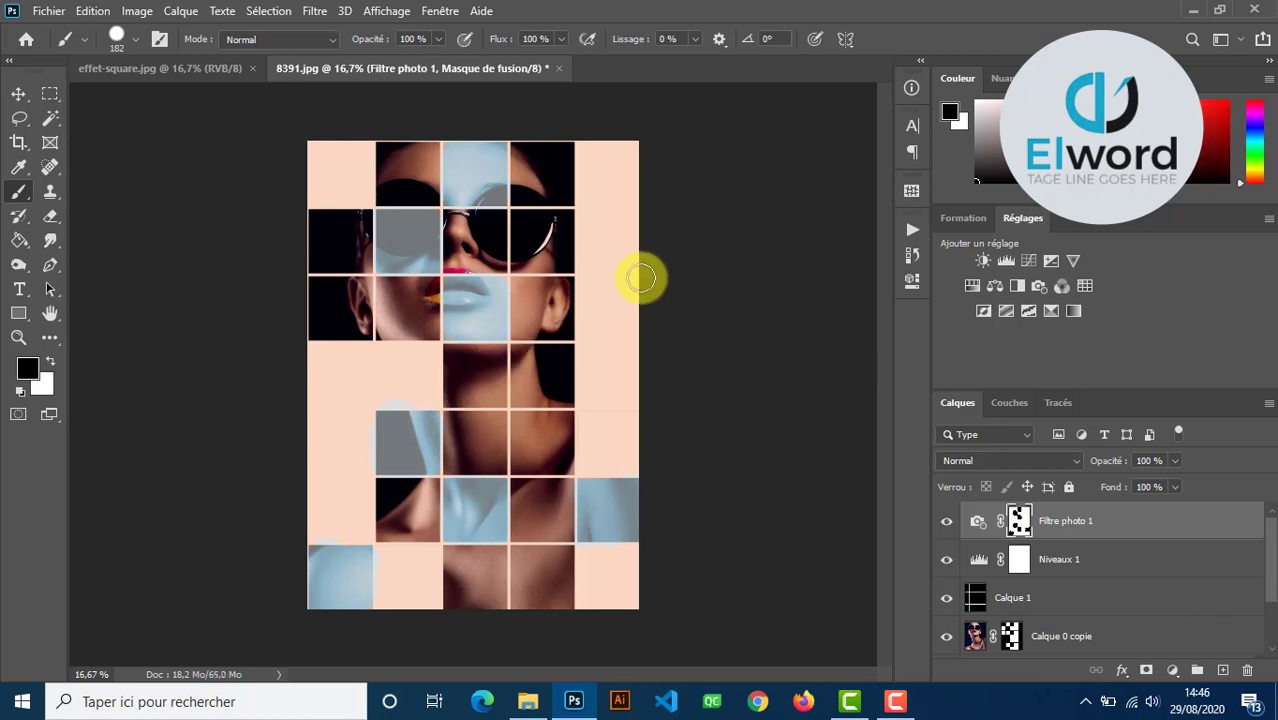
{"action": "left_click_drag", "start_coordinate": [613, 460], "coordinate": [471, 240]}
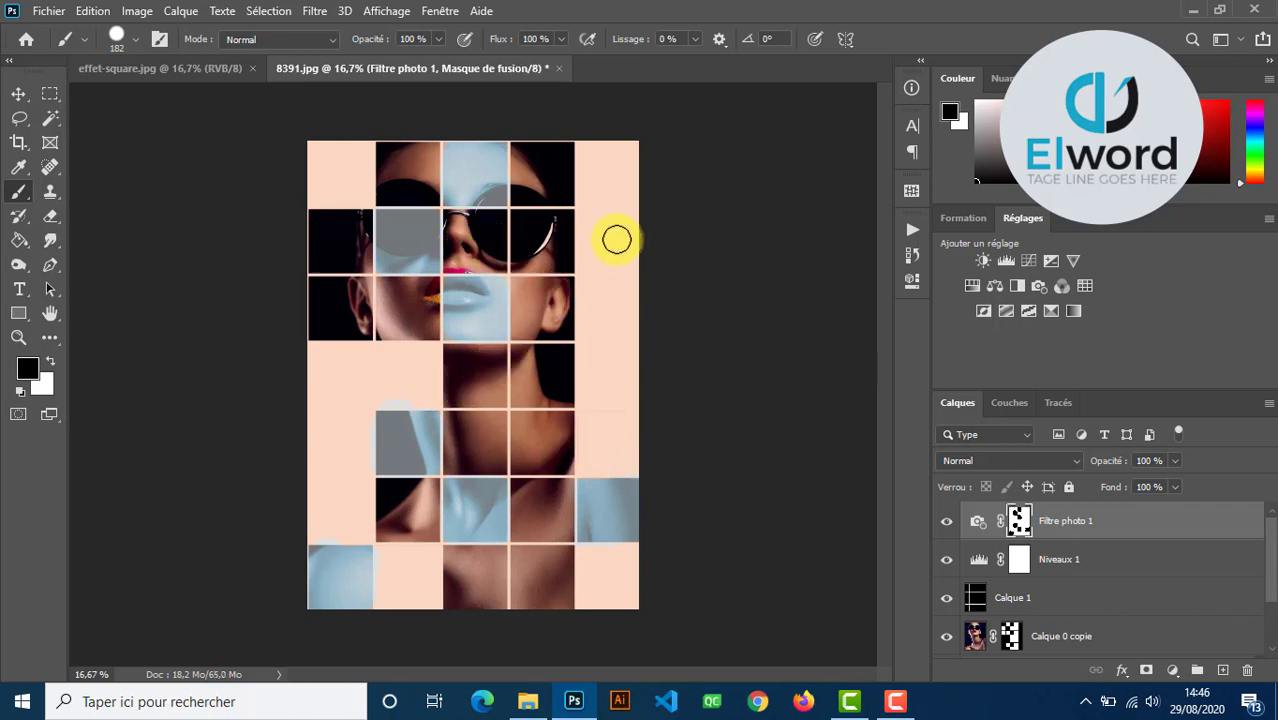